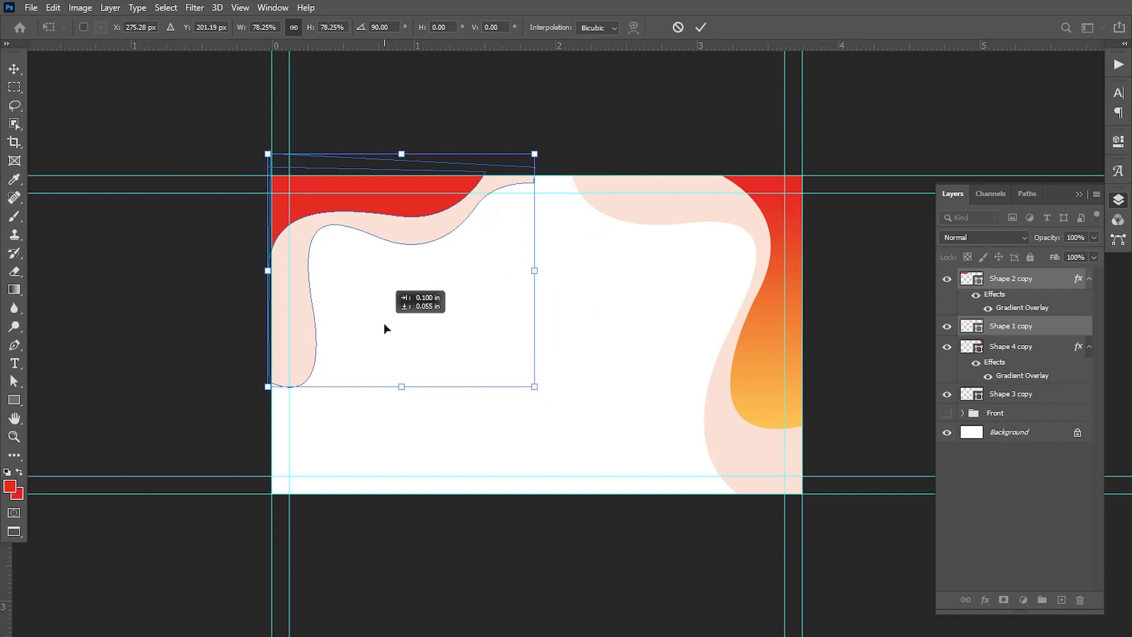
Extend the pale upper-left wave's right end past the card's top edge and smooth the adjoining curve
key(Return)
click(14, 381)
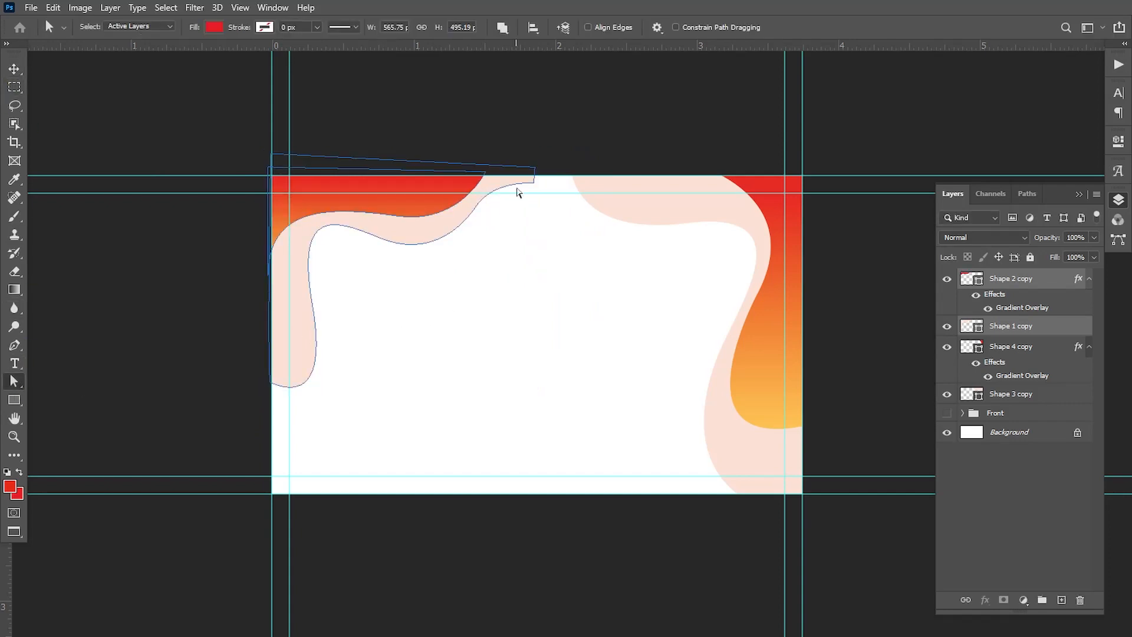
click(533, 183)
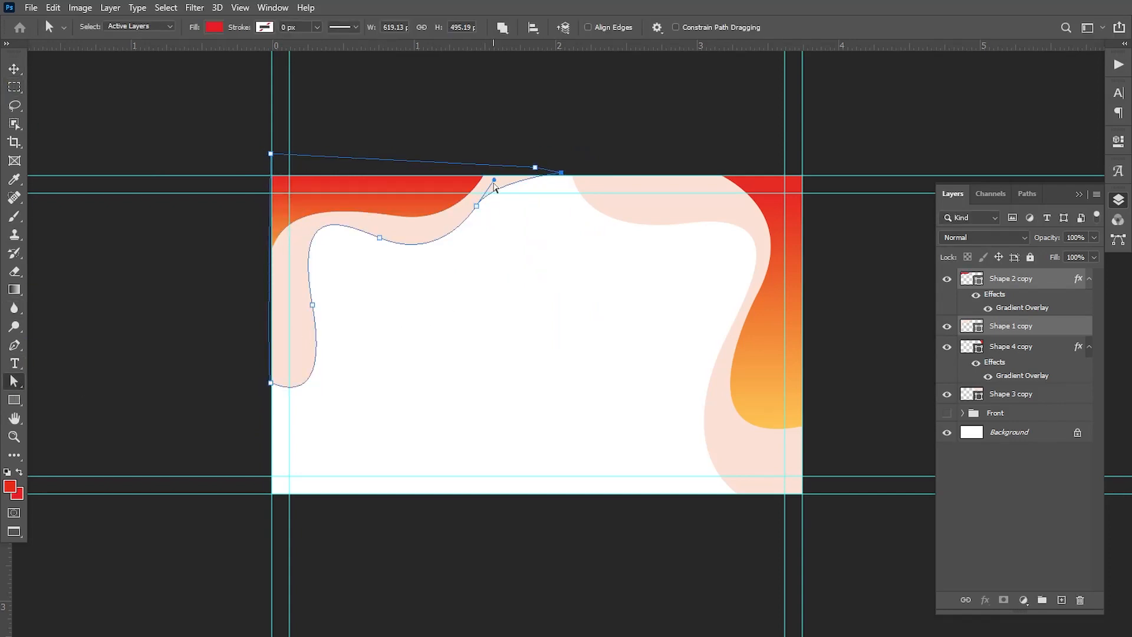
drag(497, 180, 499, 172)
click(524, 128)
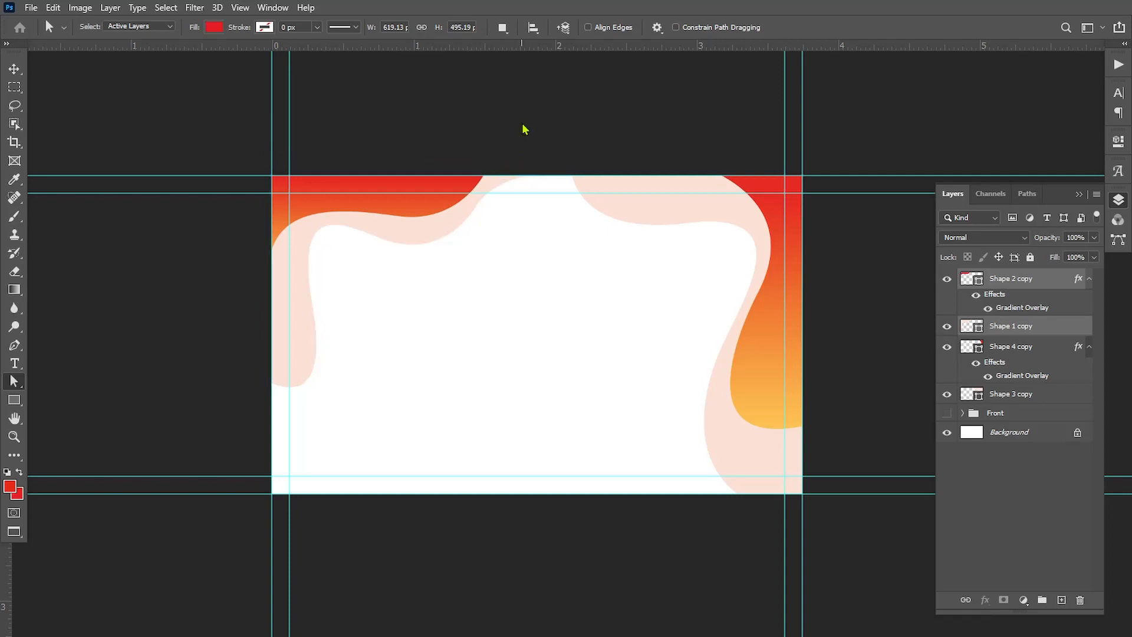
Rotate Shape 4 copy and Shape 3 copy together by 90°, scale them to 59.60% width and 89.80% height, and place them in the card's lower-right corner
click(14, 69)
click(766, 389)
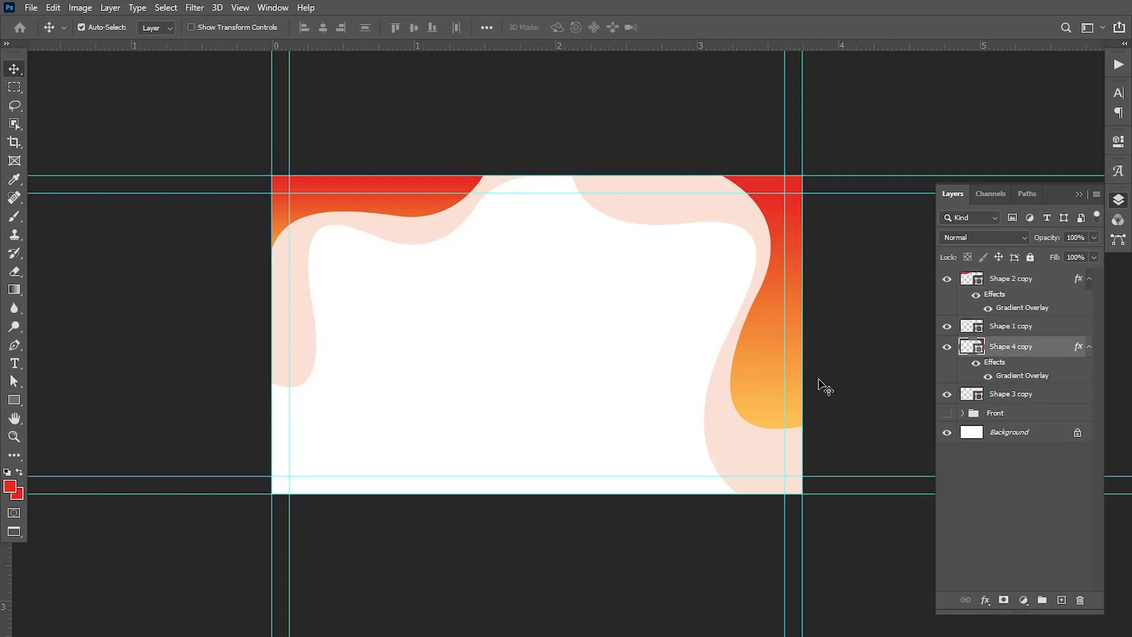
click(1024, 395)
key(ctrl+t)
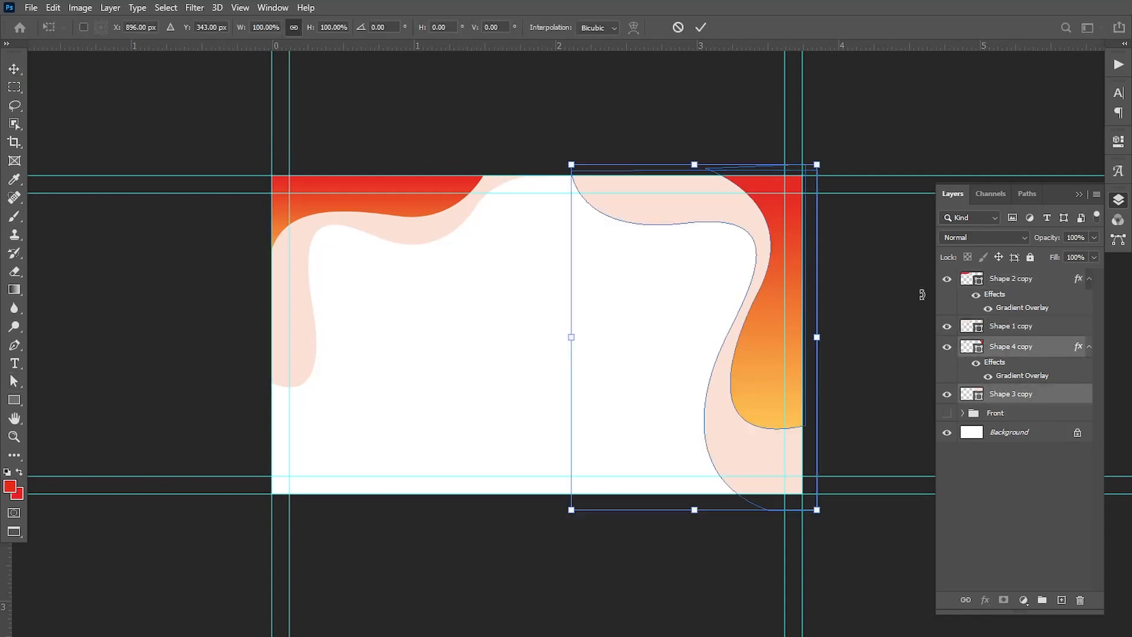
drag(829, 135, 831, 398)
drag(669, 436, 635, 487)
drag(831, 265, 832, 308)
drag(700, 445, 667, 477)
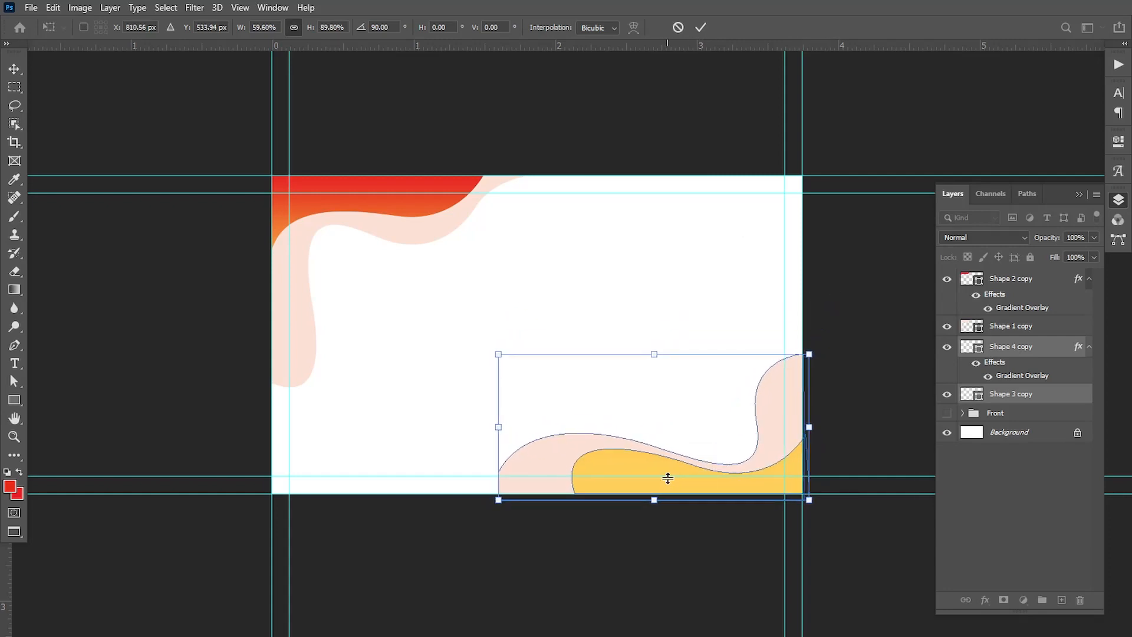
click(701, 28)
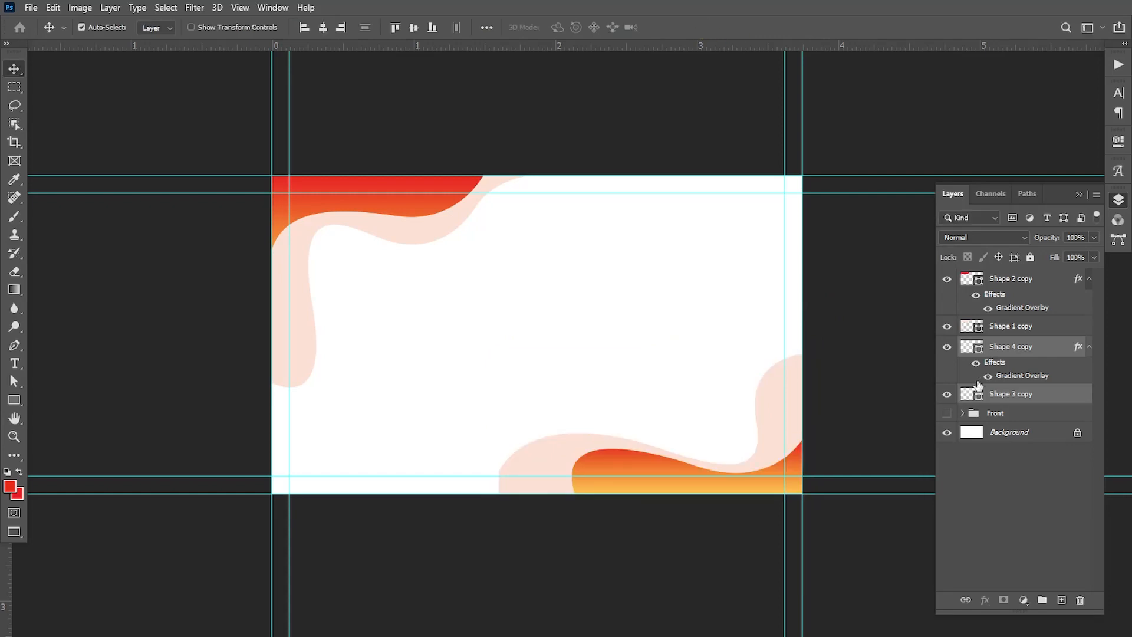
Set Shape 2 copy's gradient overlay to a -6° angle and 84% scale, repositioned to run from yellow on the left to red on the right
double_click(1080, 282)
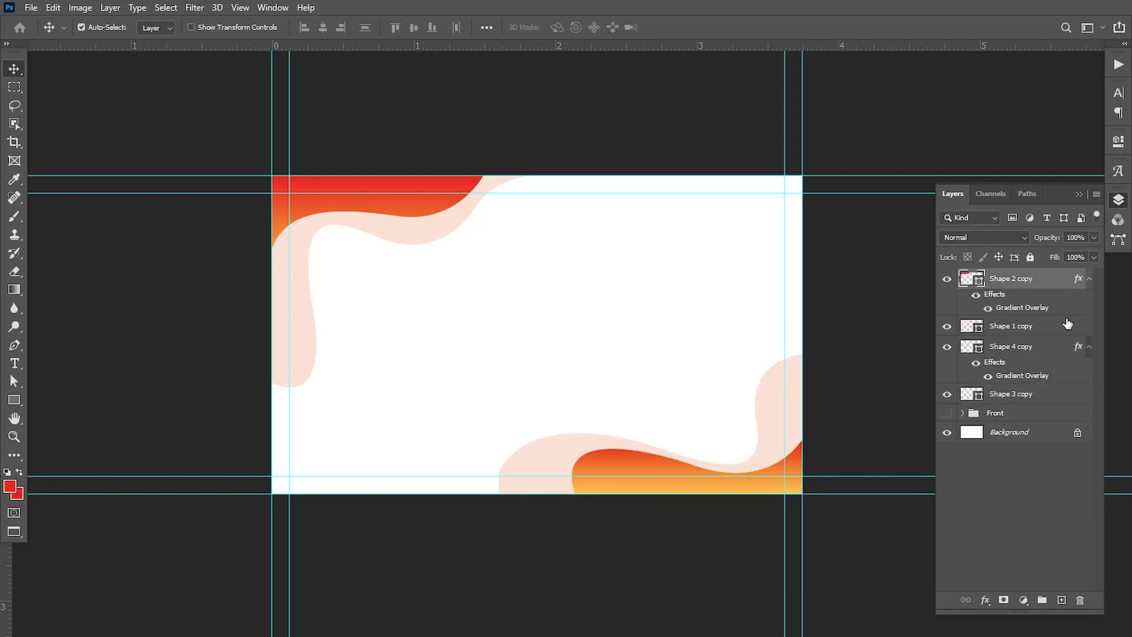
click(627, 482)
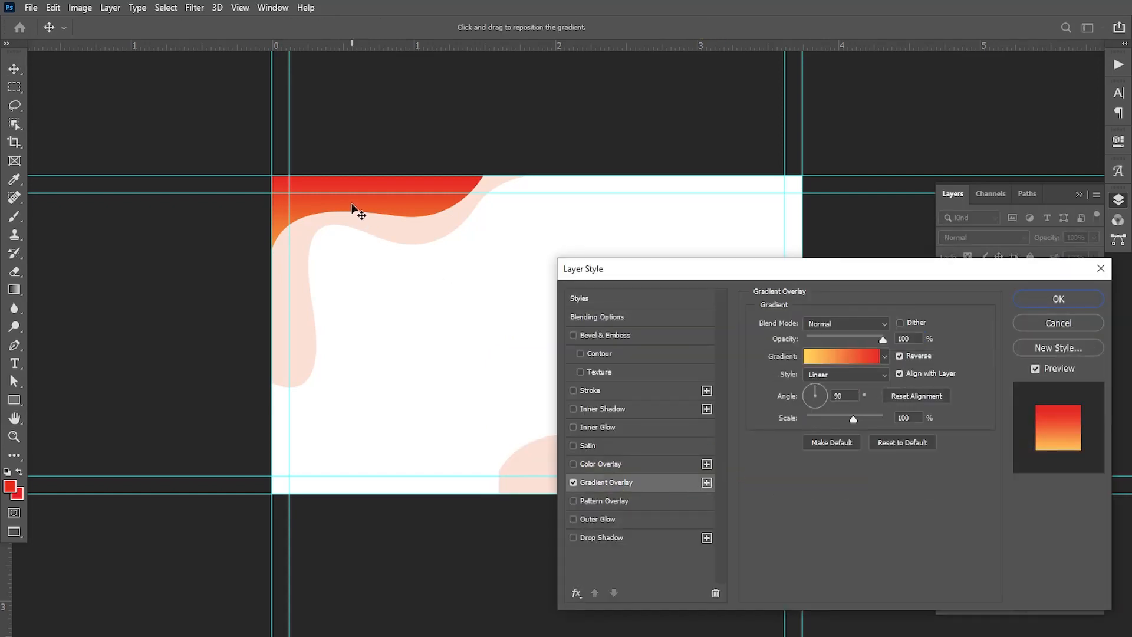
drag(357, 202, 363, 202)
drag(853, 419, 843, 419)
click(804, 399)
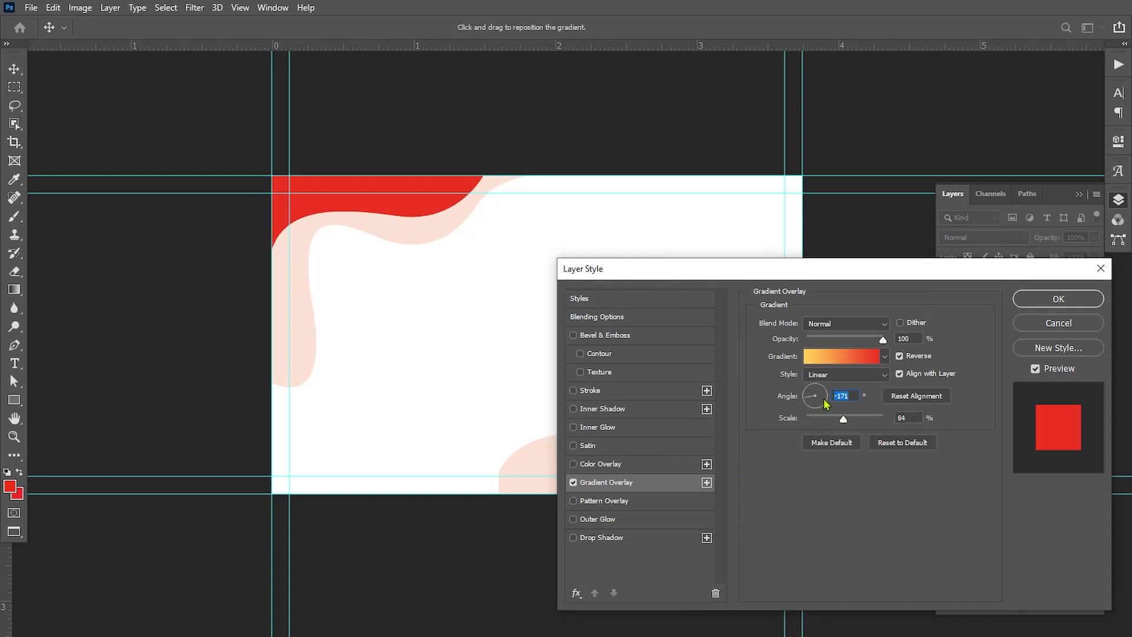
click(828, 403)
click(829, 398)
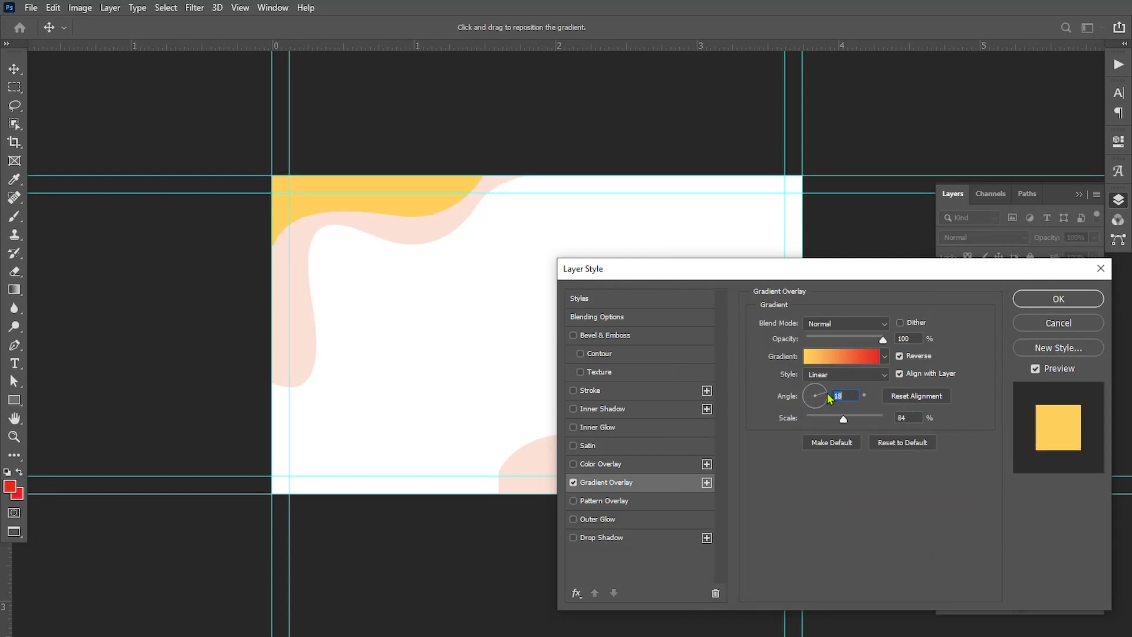
drag(372, 218, 154, 230)
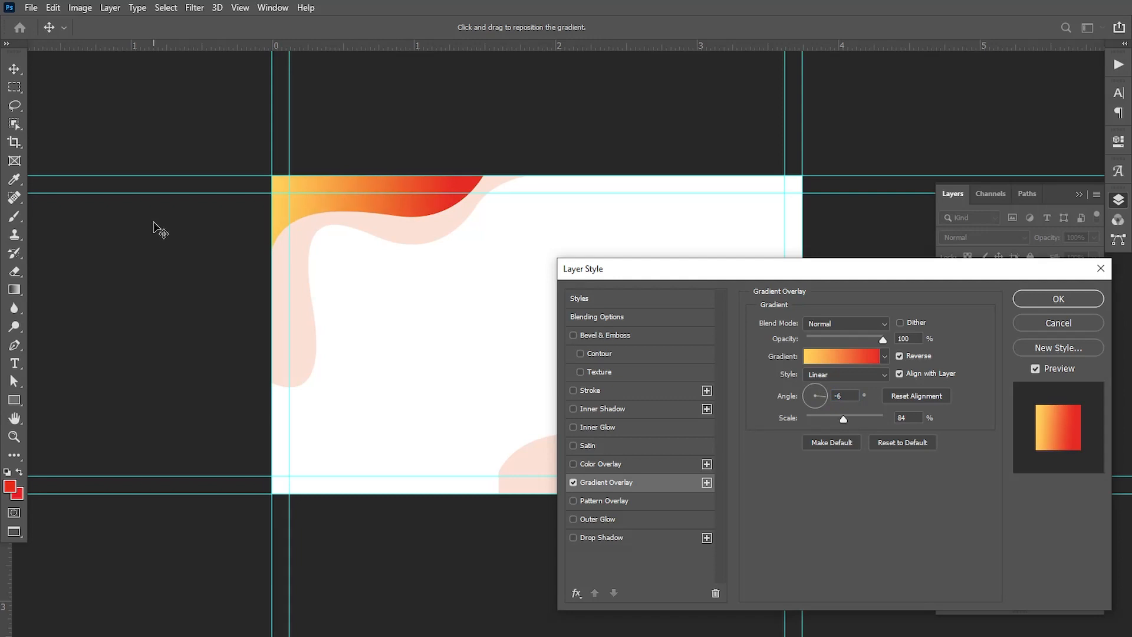
click(1053, 301)
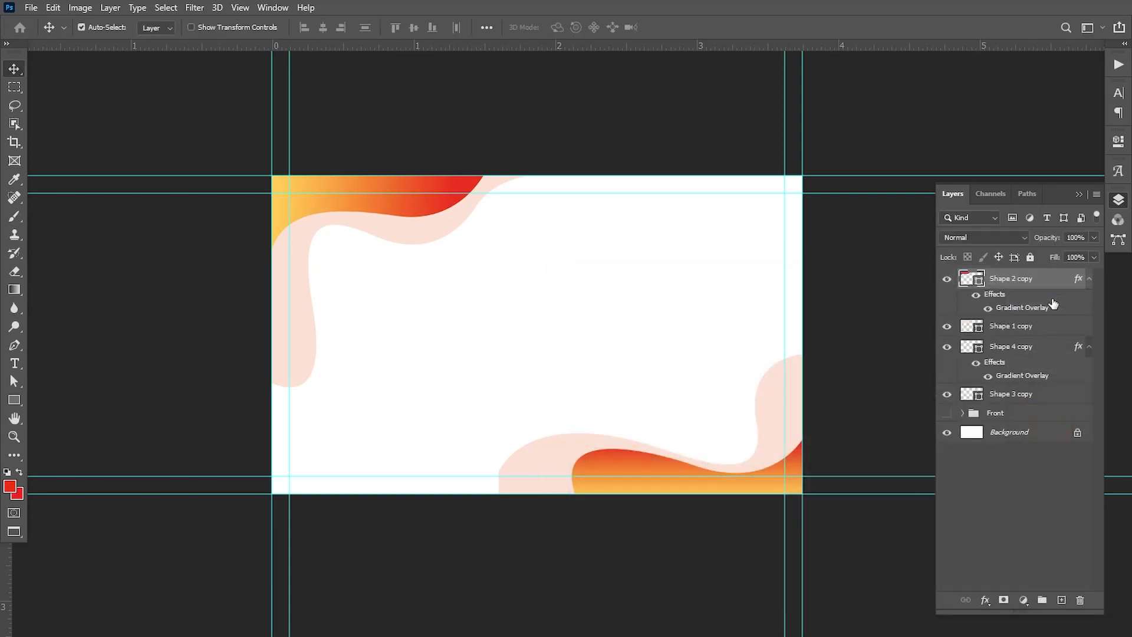
Set Shape 4 copy's gradient overlay to a 179° angle with Reverse off, and shift the gradient slightly left within the lower-right wave
click(640, 451)
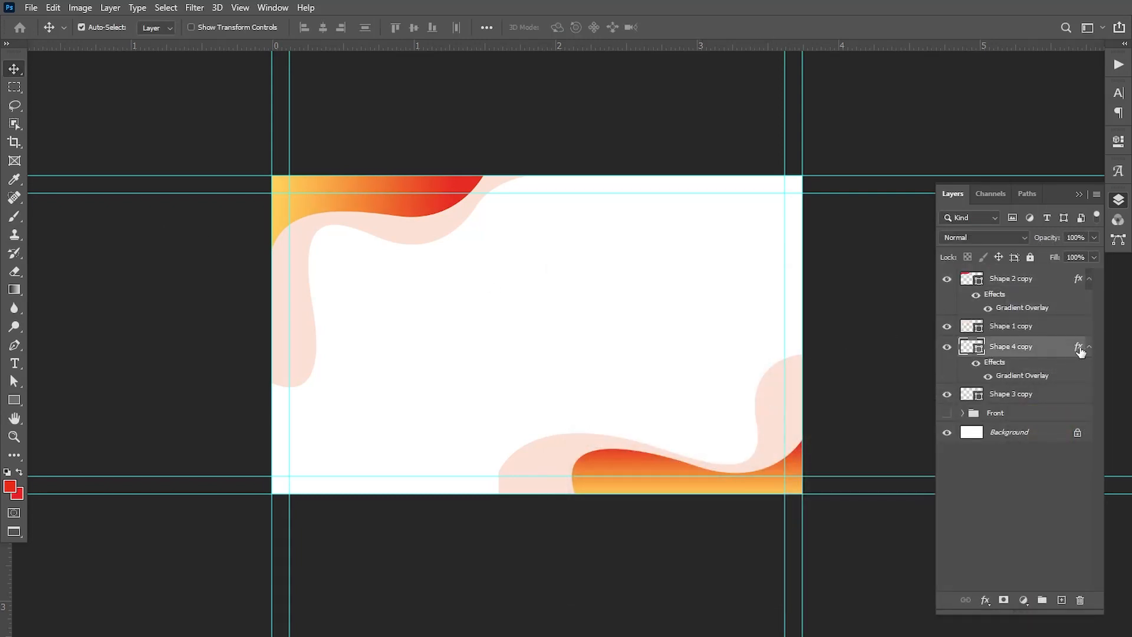
click(617, 481)
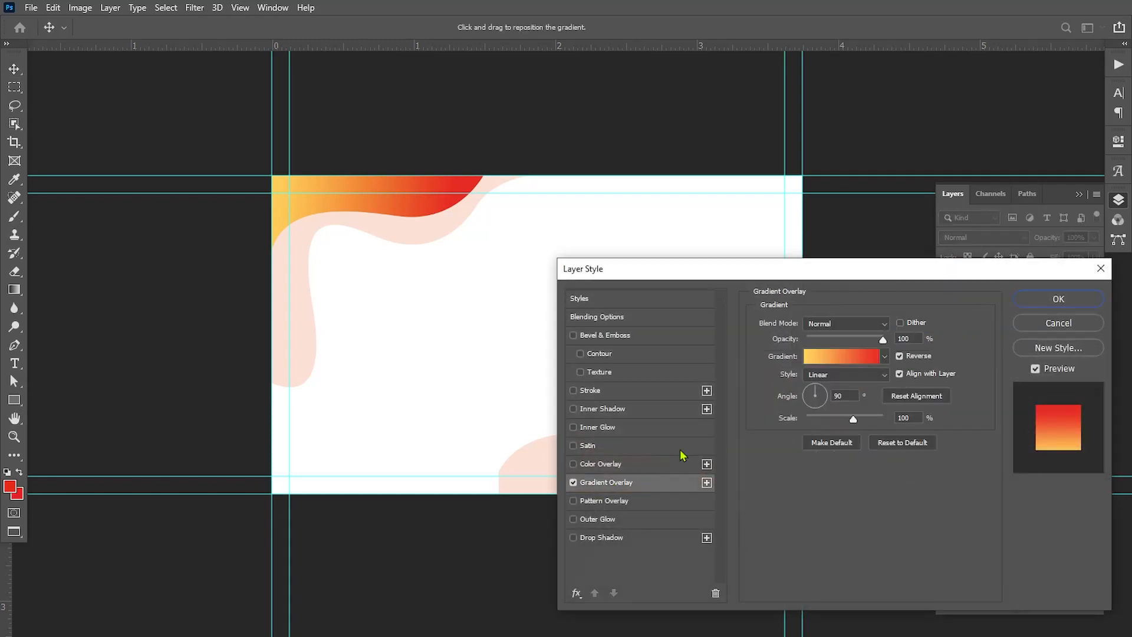
drag(722, 277, 1063, 264)
drag(925, 271, 628, 312)
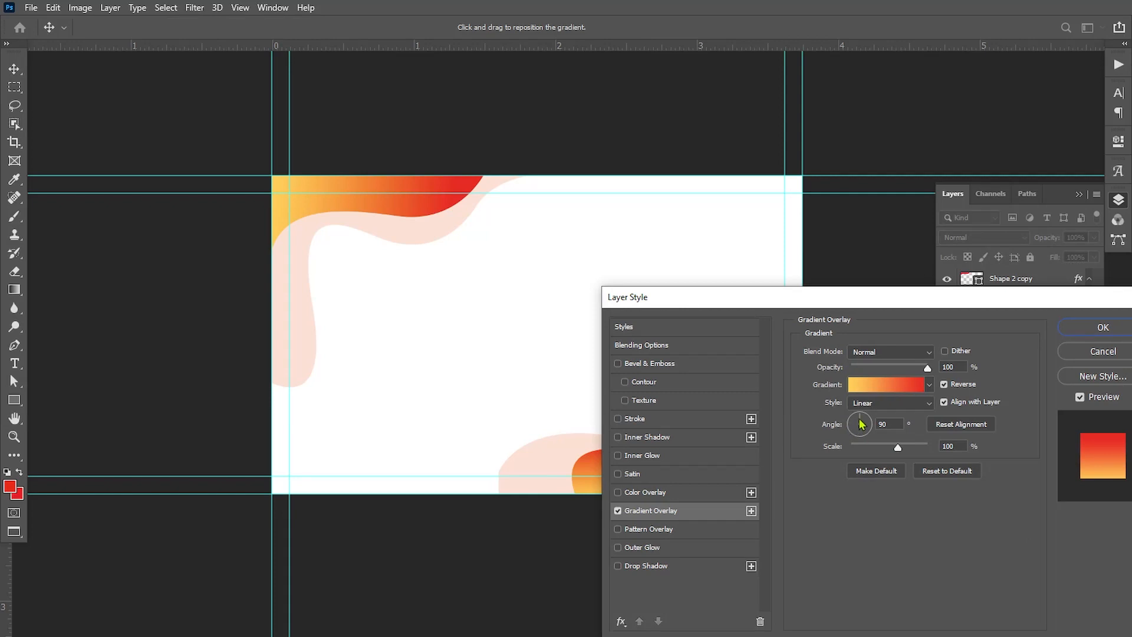
drag(858, 419, 851, 426)
click(944, 386)
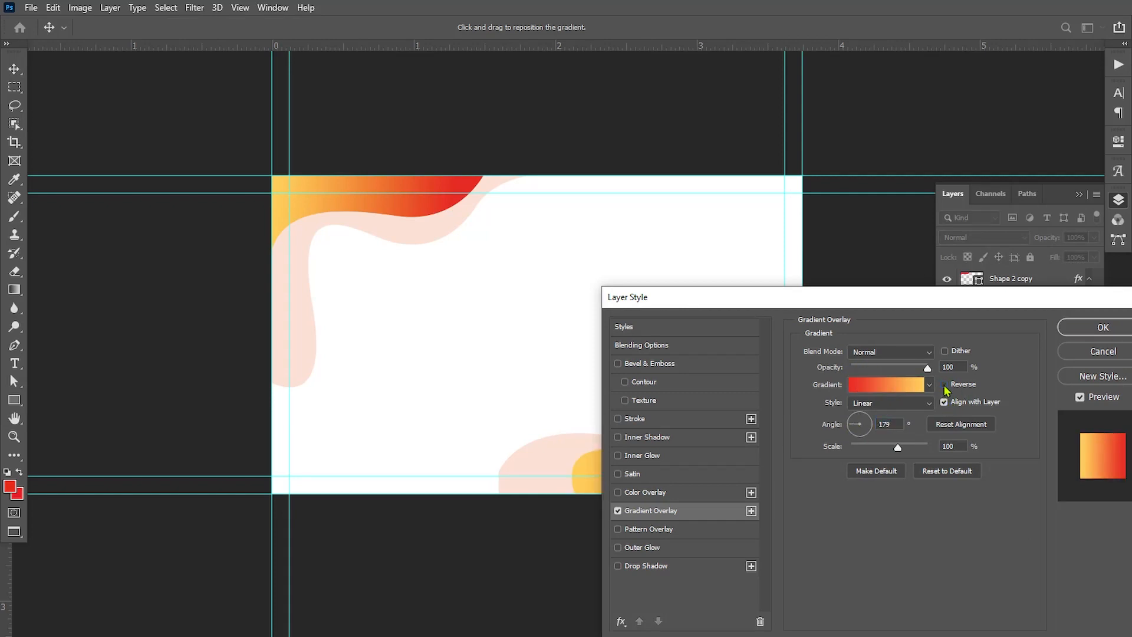
drag(795, 304, 824, 537)
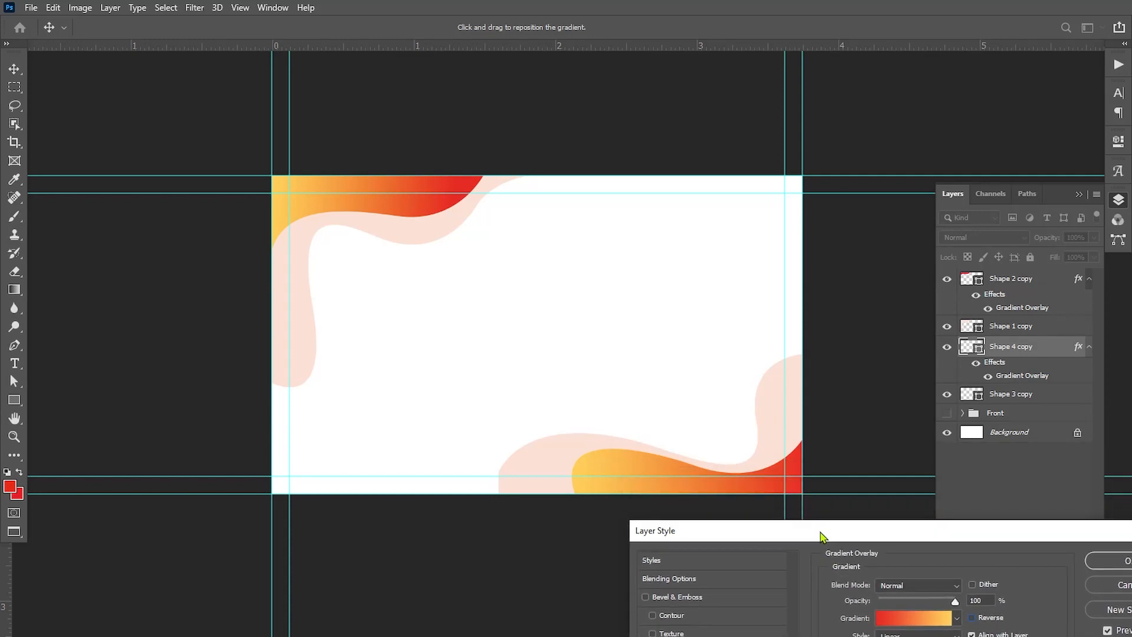
mouse_move(657, 458)
mouse_down()
mouse_move(576, 455)
mouse_move(647, 452)
mouse_up()
click(1102, 559)
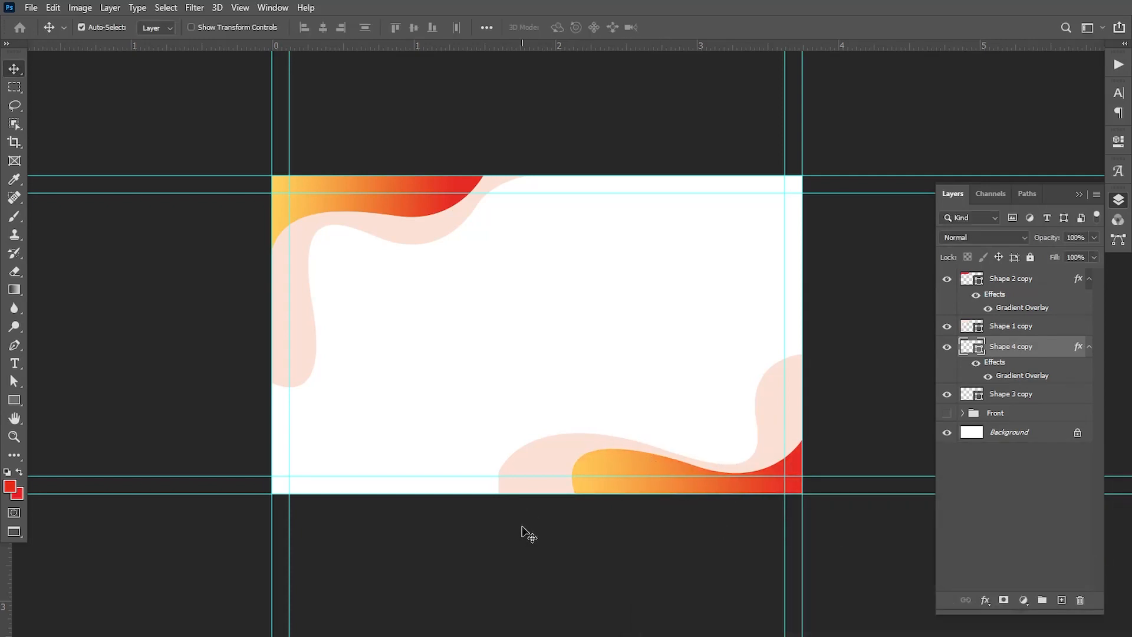
Draw a closed red curved shape about 435 × 316 px in the card's right half with the Pen tool
key(p)
click(552, 345)
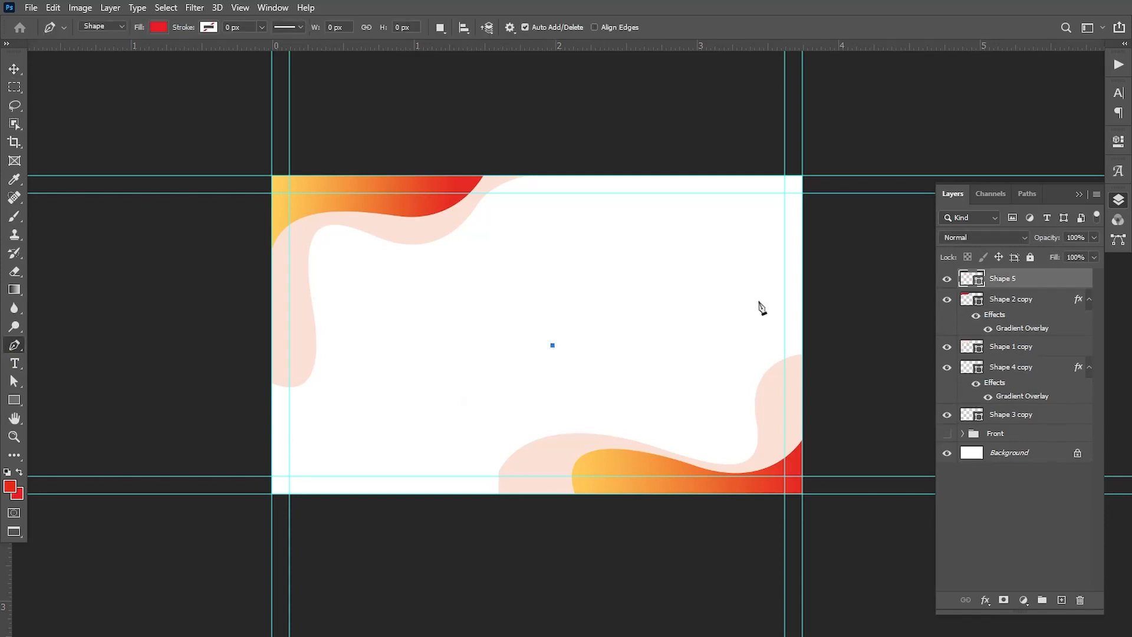
drag(730, 304, 876, 427)
key(ctrl+z)
drag(746, 356, 857, 558)
alt+click(746, 356)
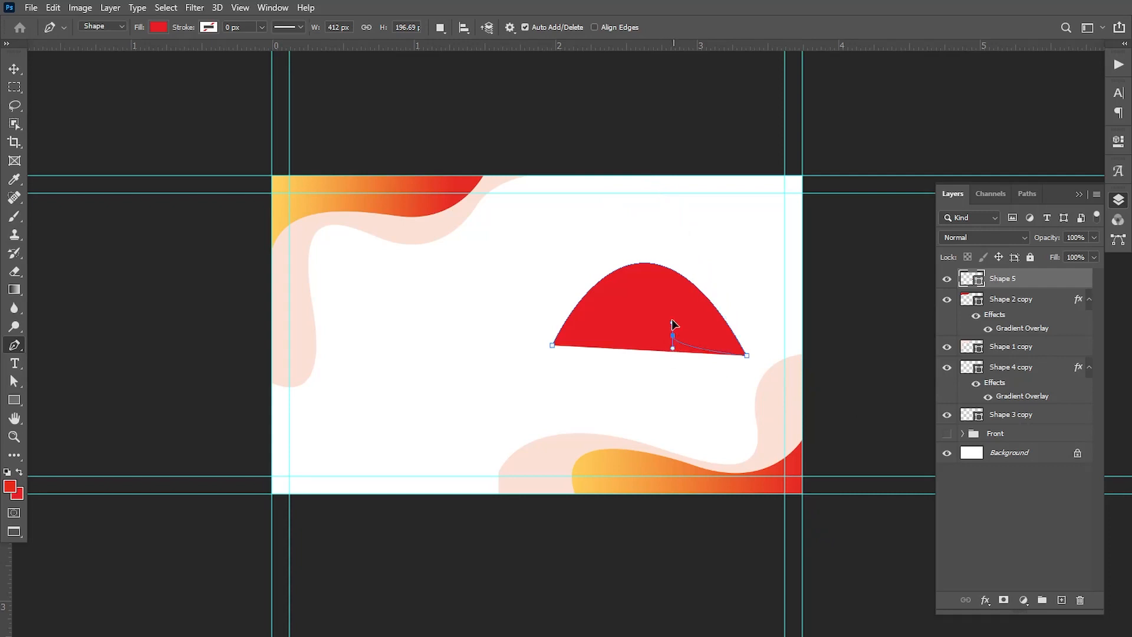
drag(673, 335, 577, 237)
key(ctrl+z)
drag(696, 367, 615, 314)
drag(622, 368, 646, 403)
key(ctrl+z)
drag(551, 345, 581, 238)
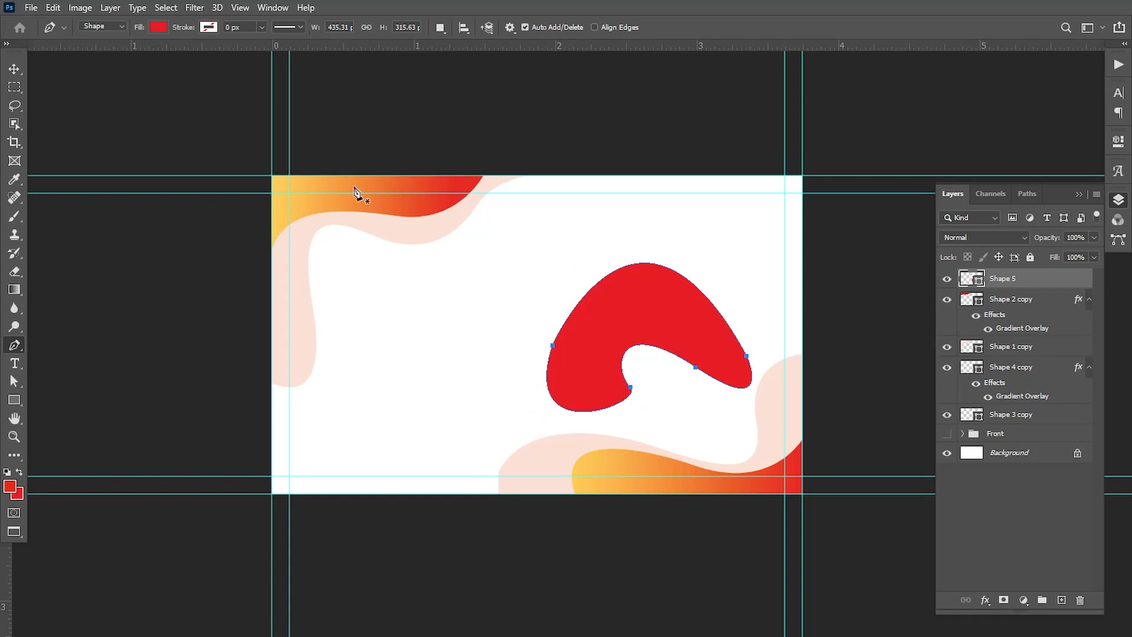
Reshape the red blob's underside into a shallow, smooth dent by moving its lower anchors and curve handles
key(a)
click(631, 386)
drag(645, 405, 621, 412)
click(551, 345)
drag(522, 452, 524, 410)
click(621, 412)
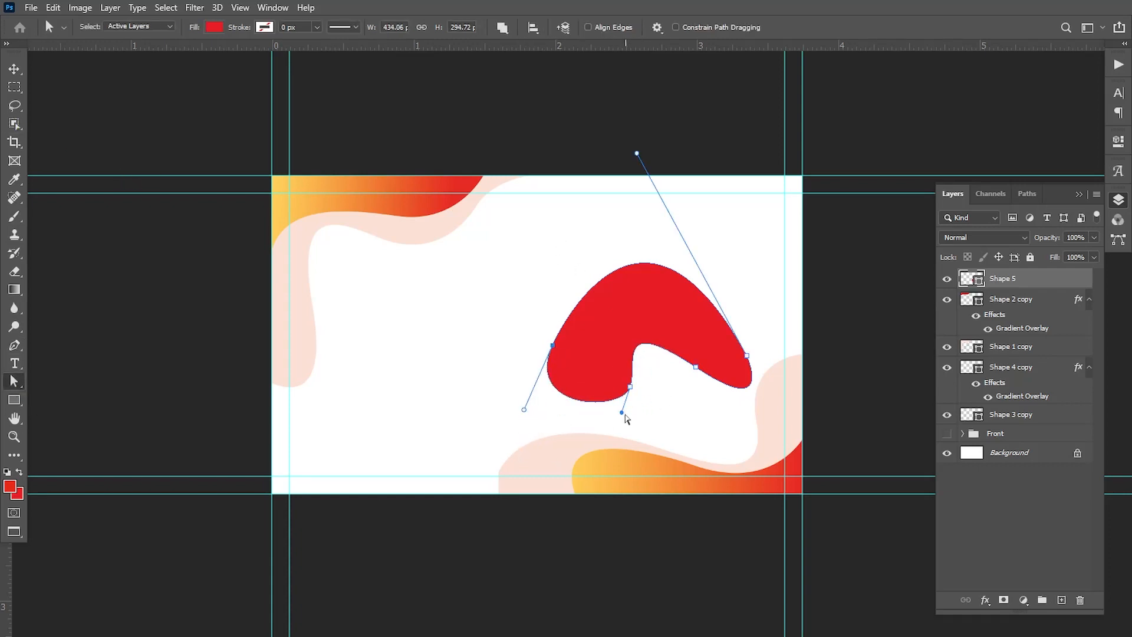
mouse_move(622, 413)
mouse_down()
mouse_move(622, 423)
mouse_move(639, 397)
mouse_up()
drag(696, 367, 699, 395)
drag(616, 341, 660, 384)
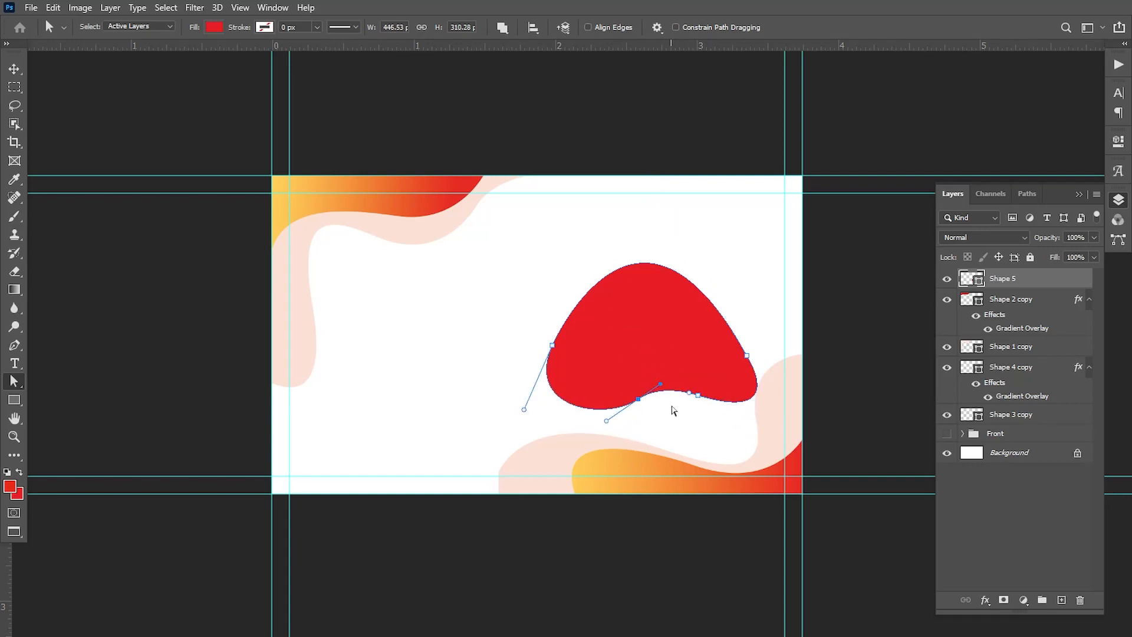
click(711, 412)
Flatten the red blob's top arc and bulge its left side outward, making it about 456 × 250 px
click(553, 345)
drag(636, 152, 644, 216)
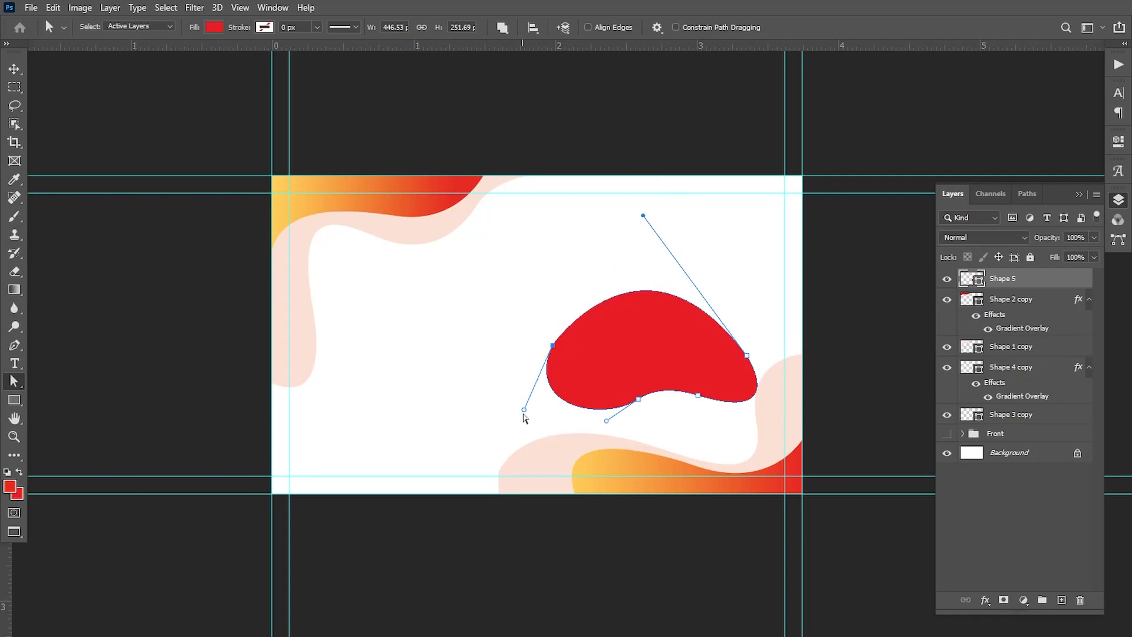
drag(524, 410, 512, 405)
click(635, 253)
click(552, 345)
click(600, 358)
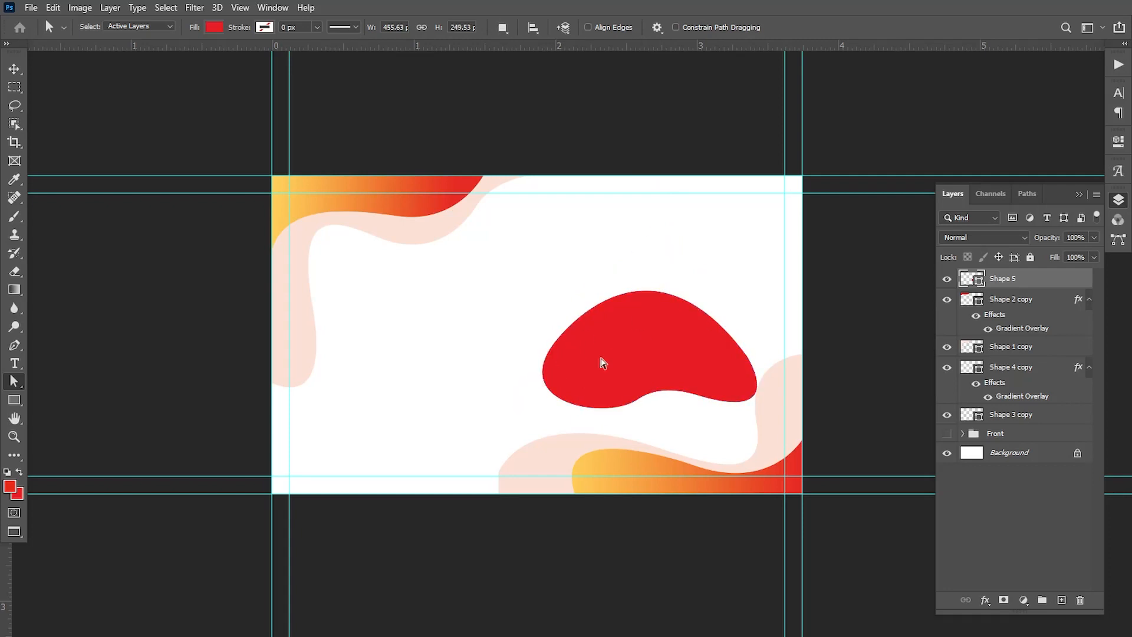
Lower the red blob's bottom anchor, flatten its top curve slightly and round out its right tip
click(647, 356)
drag(638, 399, 637, 408)
click(699, 213)
click(636, 324)
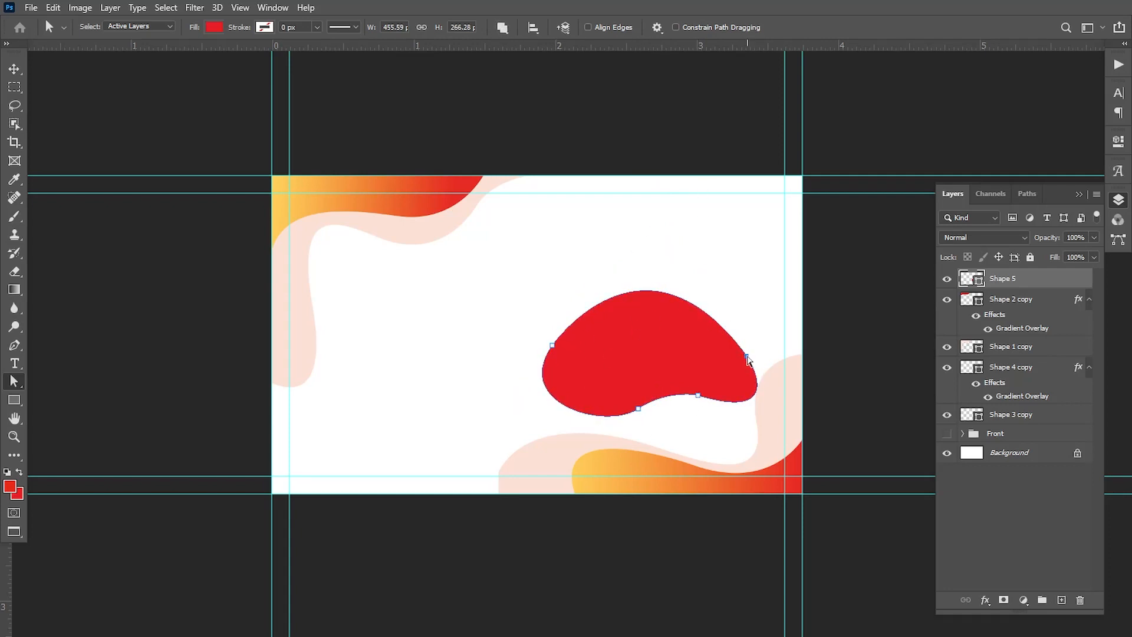
click(747, 356)
drag(643, 216, 638, 222)
click(551, 259)
click(746, 356)
drag(790, 421, 798, 423)
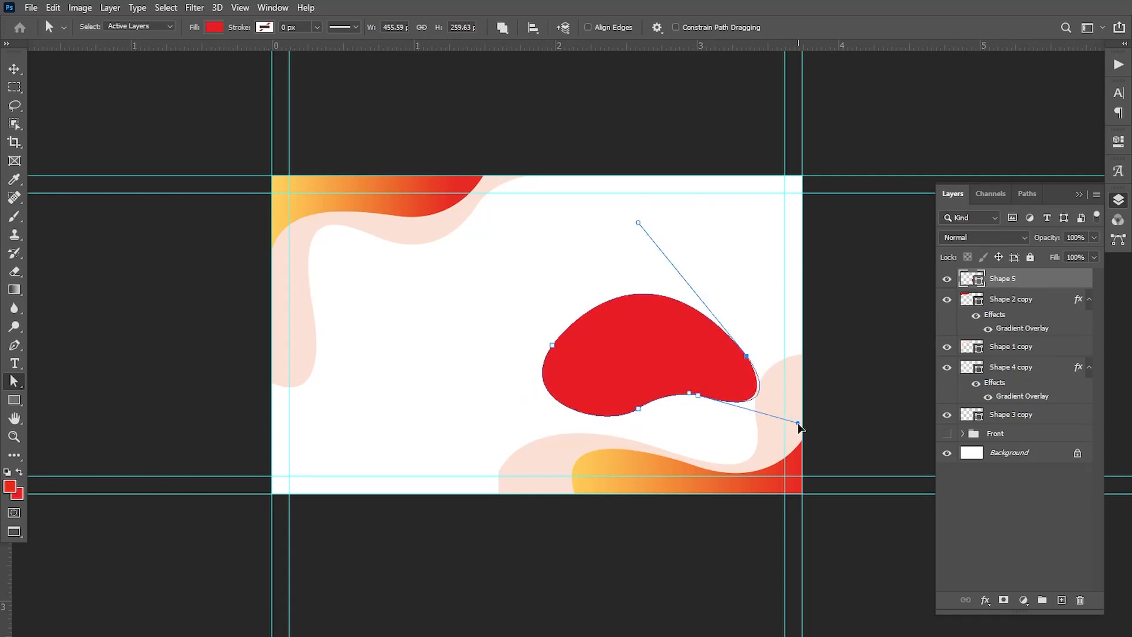
key(v)
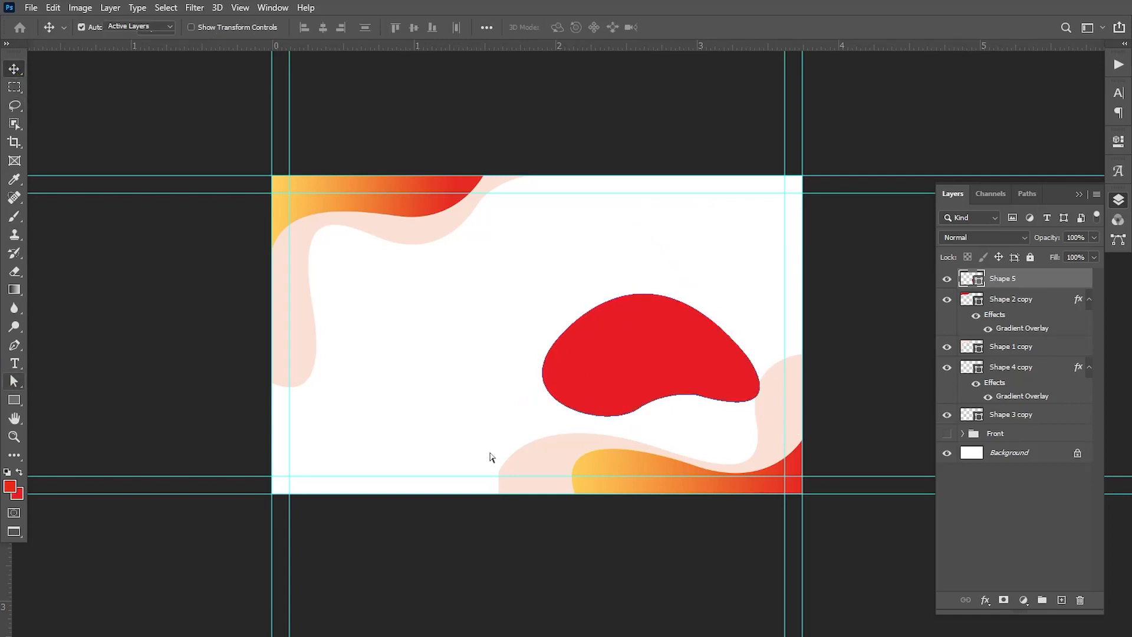
Raise the red blob's left and right side anchors, deepen the notch in its underside and reshape the right tip
key(a)
click(553, 349)
click(747, 349)
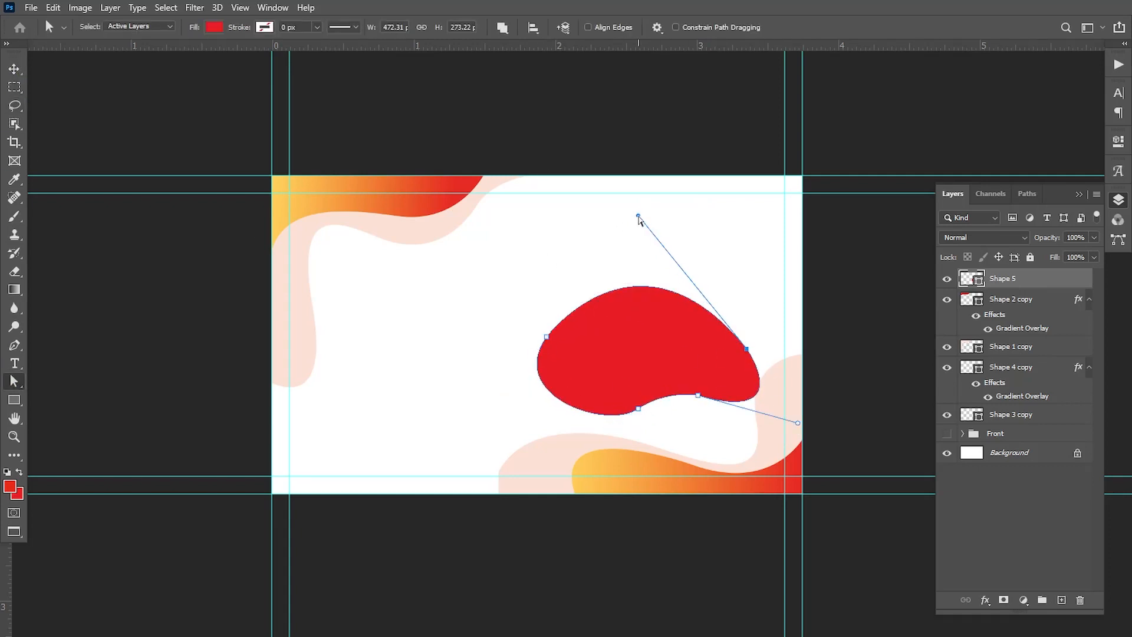
drag(638, 216, 634, 216)
drag(637, 409, 669, 398)
drag(698, 395, 687, 388)
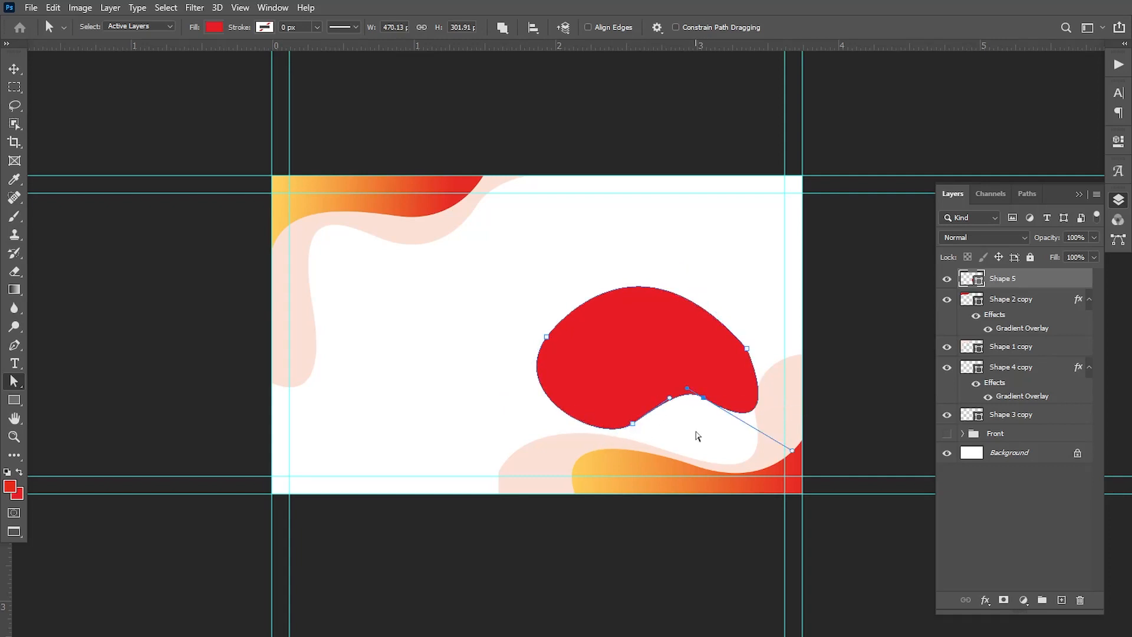
click(697, 430)
click(702, 397)
drag(792, 450, 799, 437)
click(696, 450)
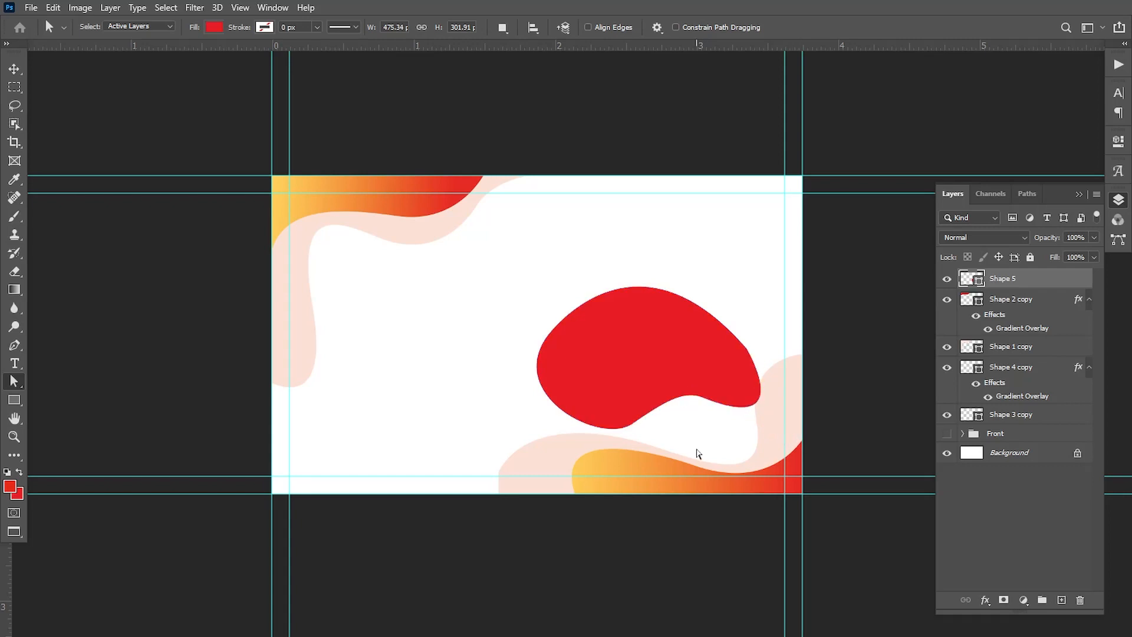
Shift the peak of the red blob's top arc to the right and push its left side farther out
click(747, 349)
drag(632, 216, 665, 212)
click(548, 275)
click(547, 337)
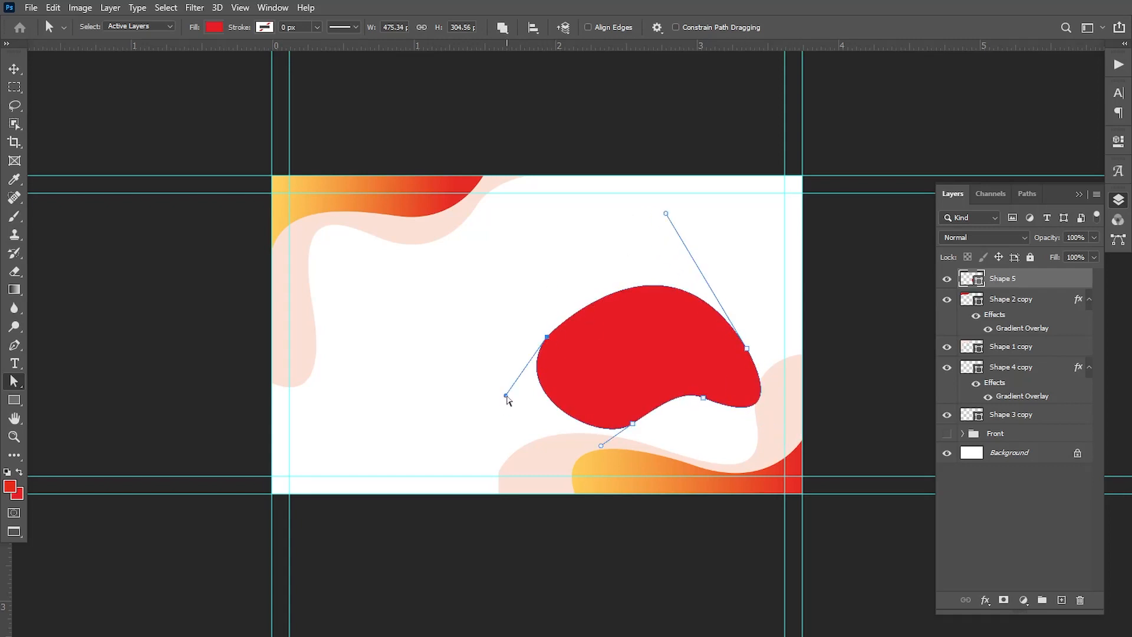
drag(506, 396, 492, 395)
click(459, 387)
Enlarge the red blob's lower-left lobe downward and round its upper-left curve, making the shape about 491 × 351 px
click(632, 424)
drag(632, 425, 578, 489)
click(417, 352)
click(546, 337)
drag(666, 215, 651, 205)
click(505, 286)
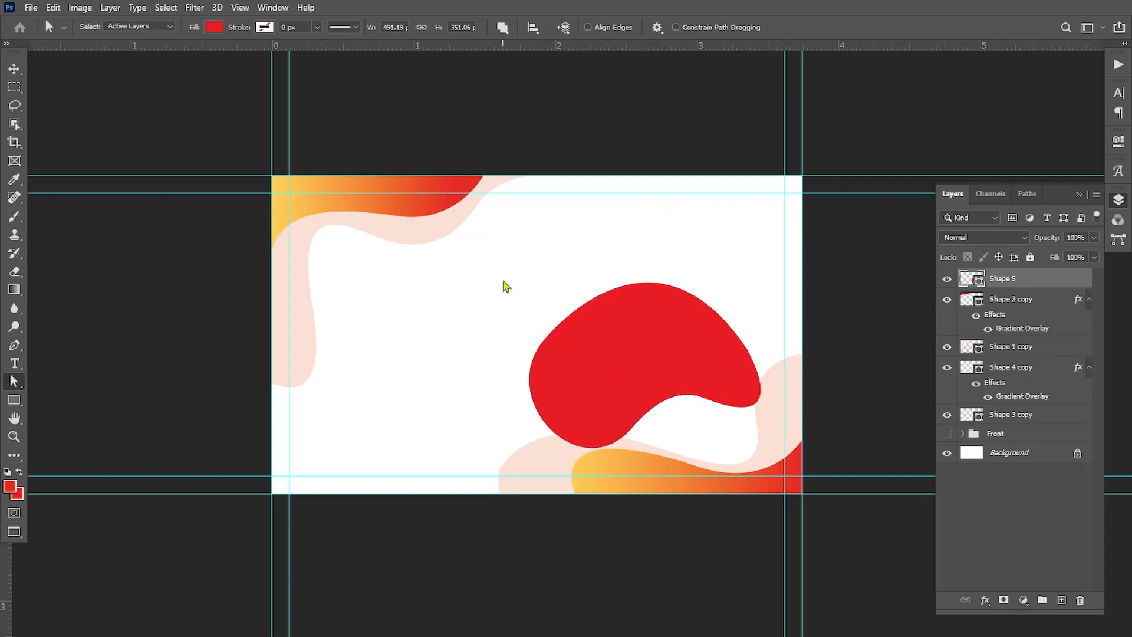
Move the red blob up and slightly left, clear of the lower-right wave
key(v)
drag(600, 357, 591, 309)
key(a)
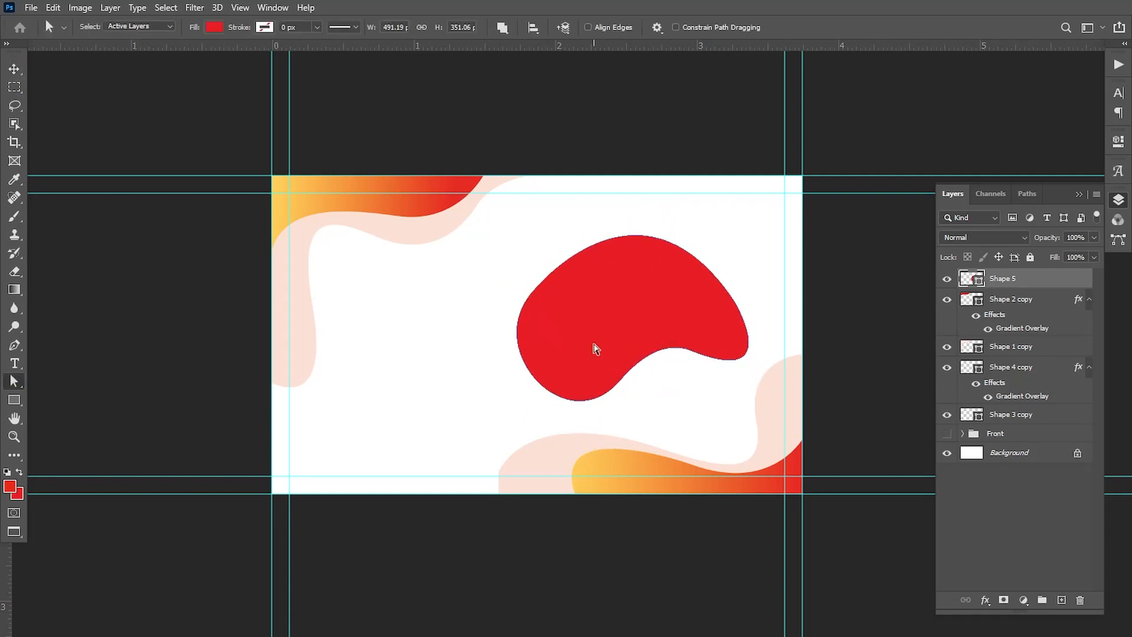
Lower the top curve of the red blob slightly and enlarge the whole shape a little toward its lower right
click(734, 301)
drag(650, 172, 645, 169)
click(407, 354)
key(v)
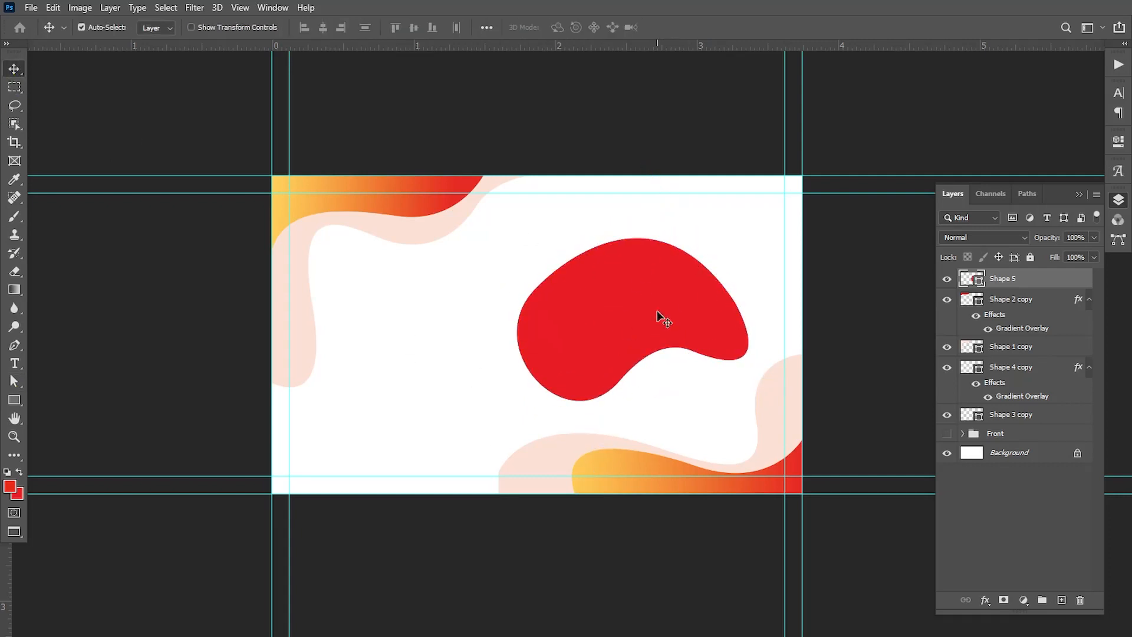
key(ctrl+t)
drag(747, 400, 753, 403)
key(Return)
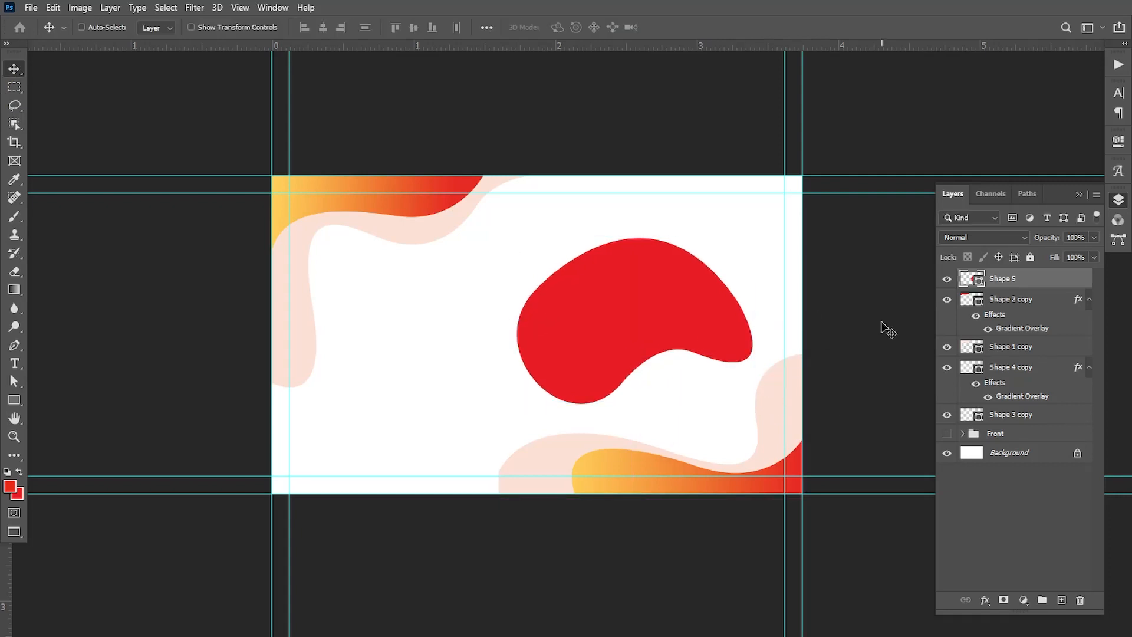
Duplicate the red blob, rotate the lower layer about -163.5° and position it so its lobes show behind the upper one
key(ctrl+j)
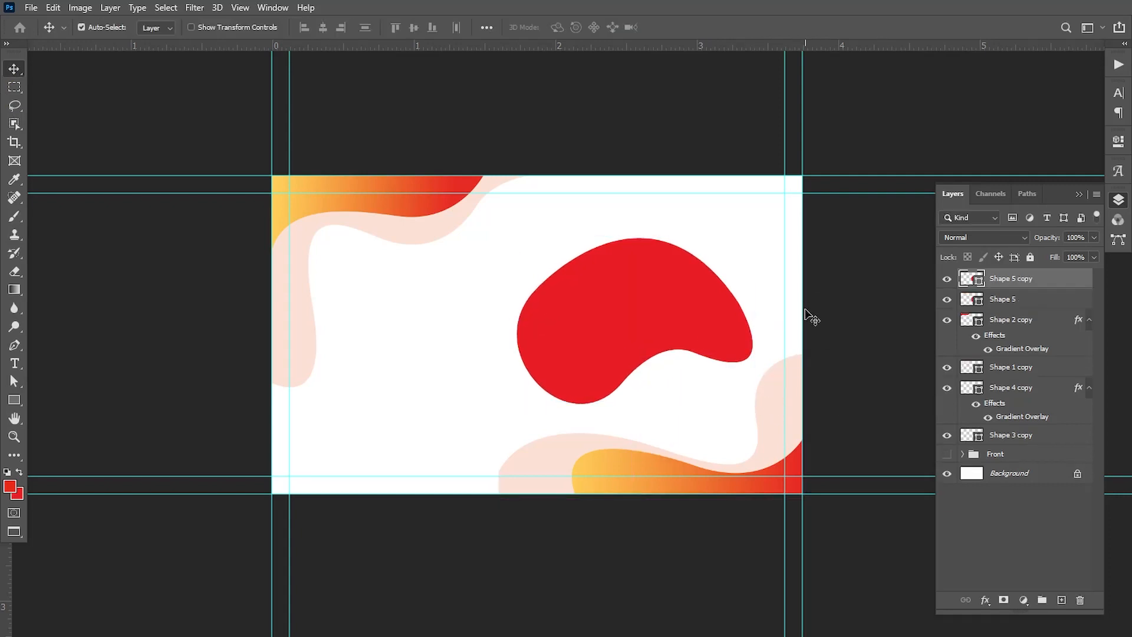
click(979, 303)
key(ctrl+t)
drag(758, 233, 456, 370)
drag(666, 361, 664, 336)
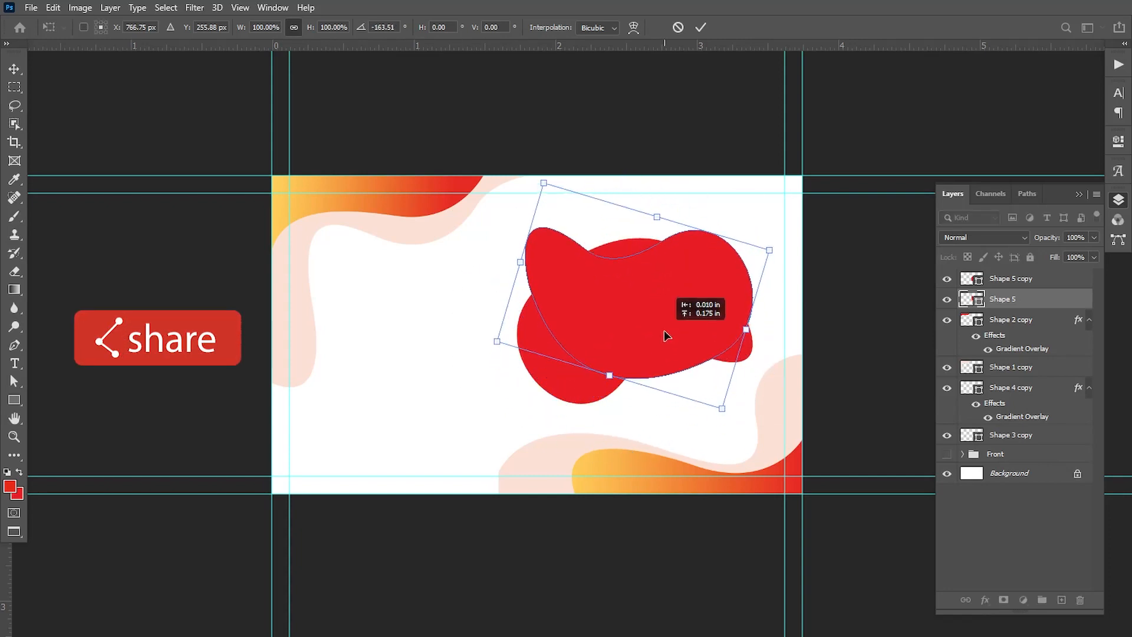
key(Return)
Recolor the rotated rear blob with the pale peach sampled from the wave and nudge it slightly down and left
double_click(978, 303)
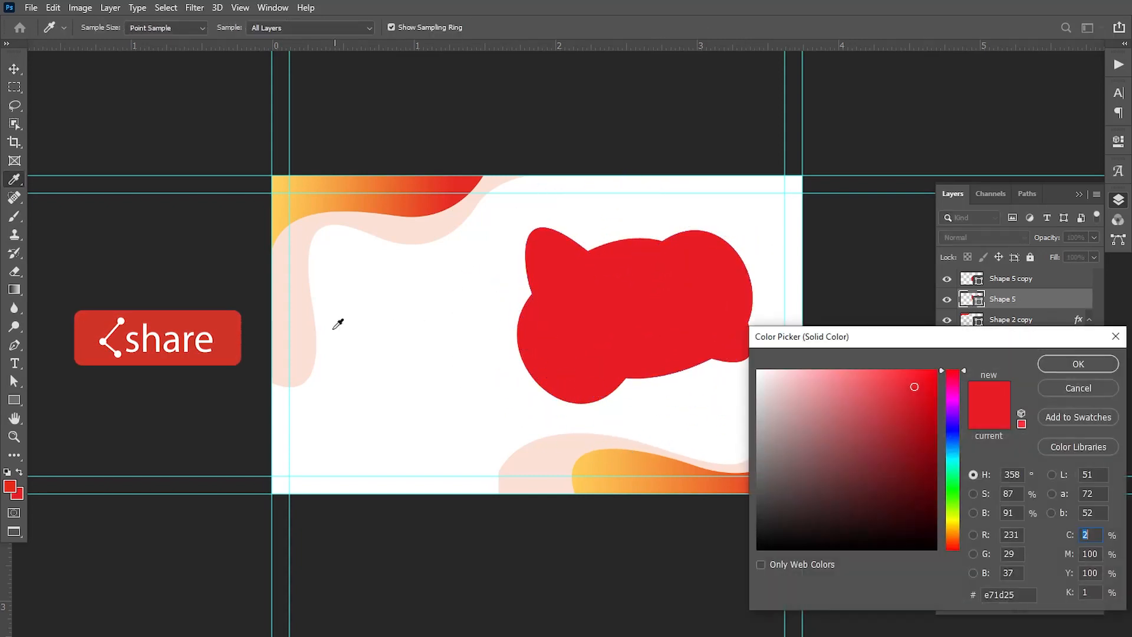
click(308, 330)
click(1072, 368)
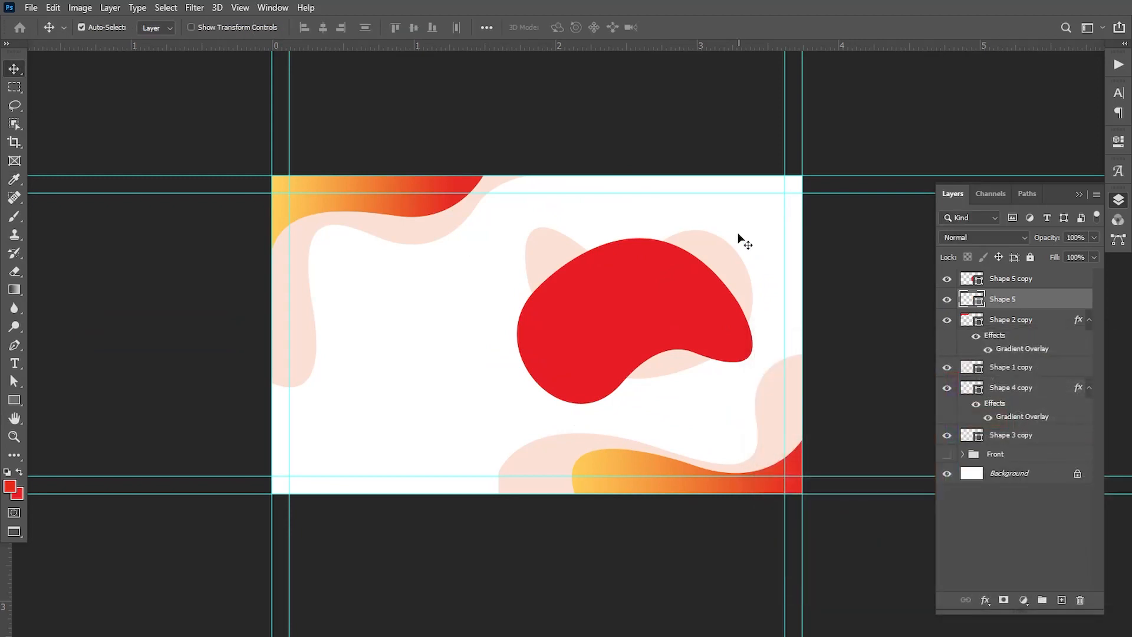
drag(716, 258, 710, 267)
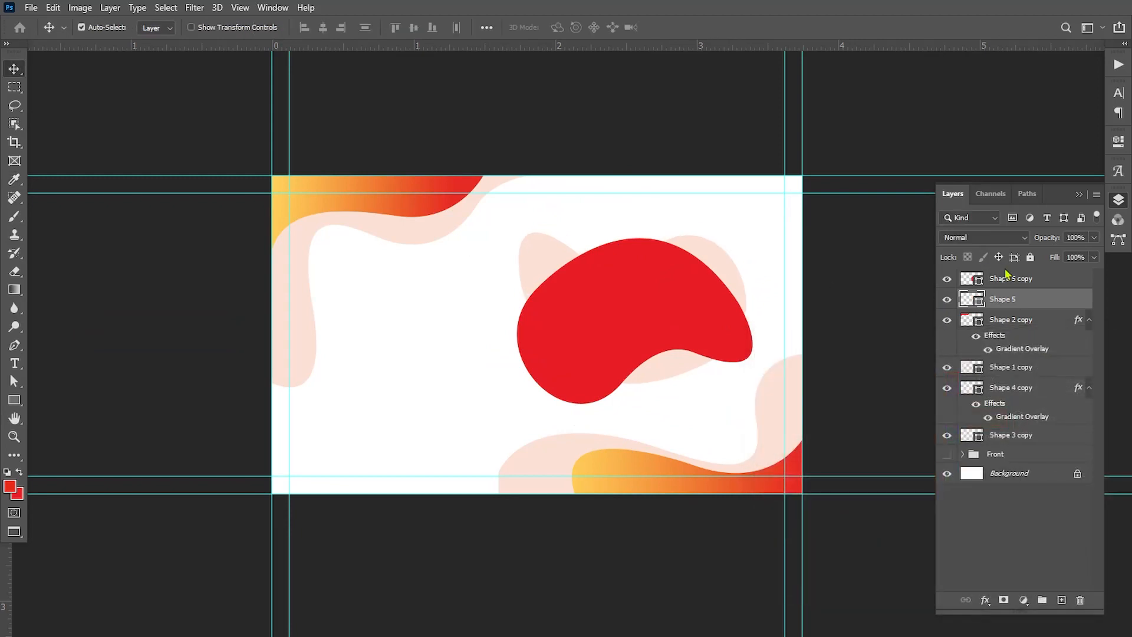
Copy the wave's gradient overlay to the front blob, make it linear at 90° without Reverse, and shift the gradient slightly upward
drag(1078, 317, 1080, 286)
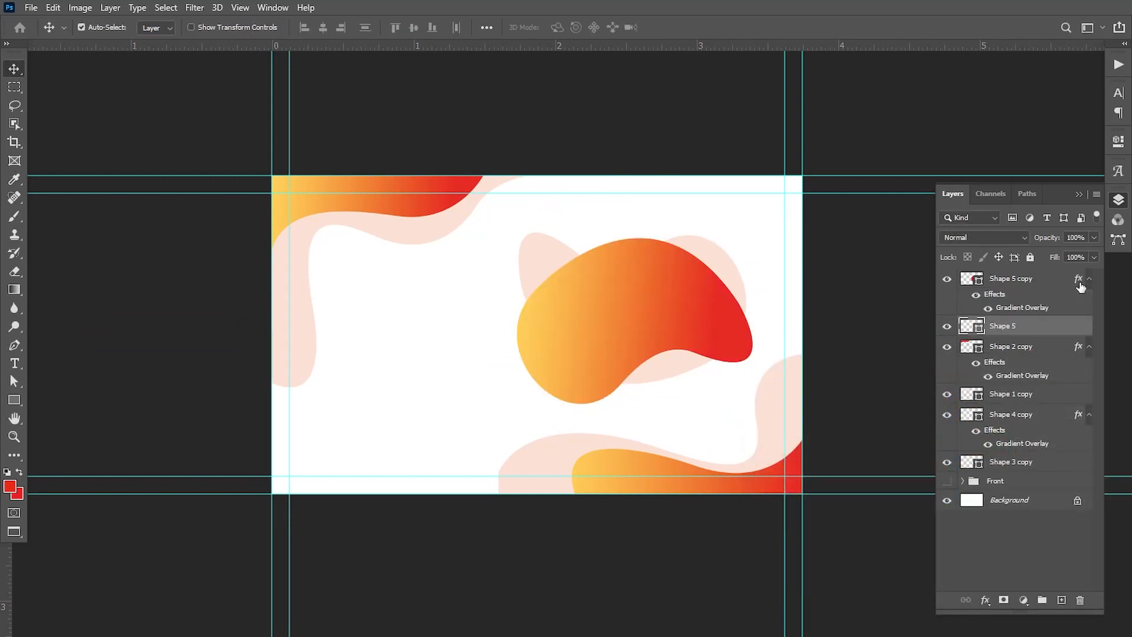
click(1037, 280)
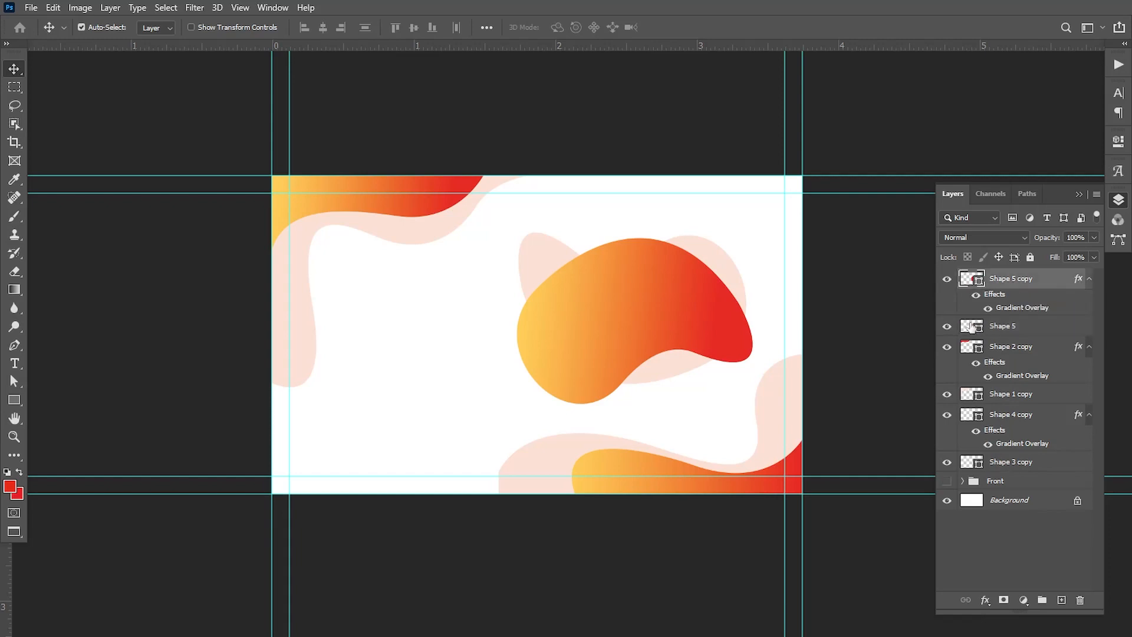
click(639, 481)
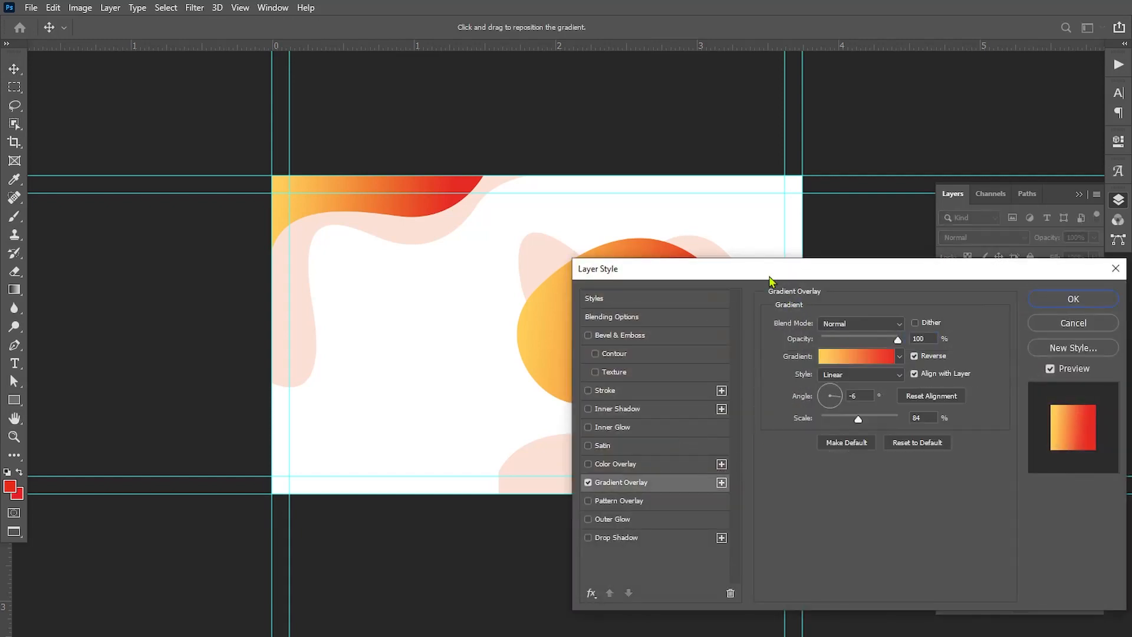
drag(769, 278, 825, 404)
click(888, 497)
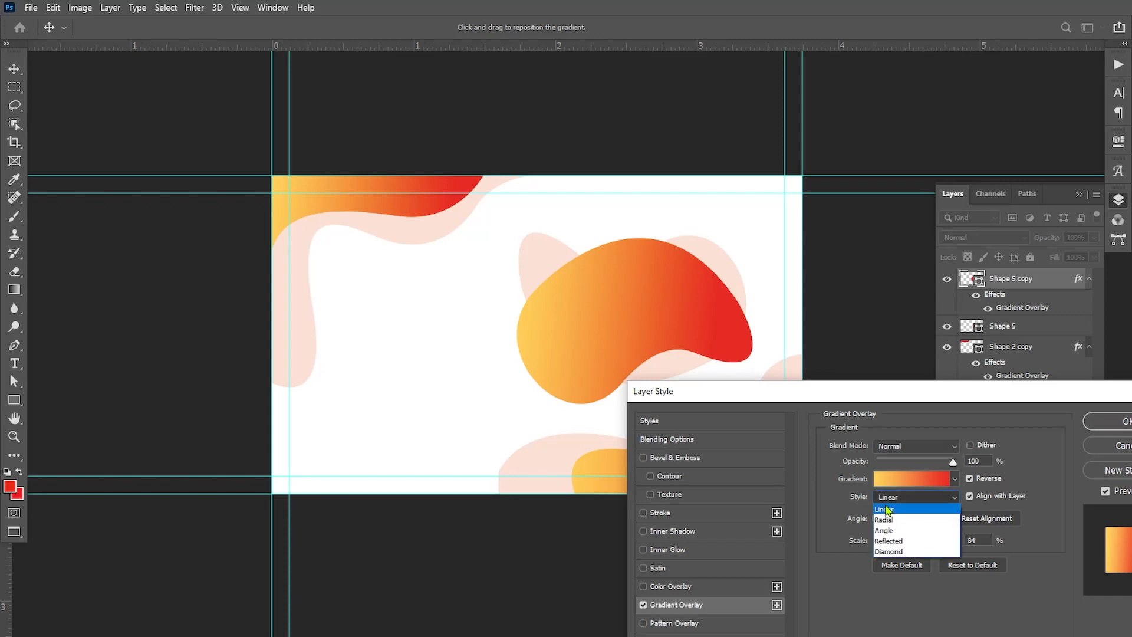
click(871, 509)
click(887, 512)
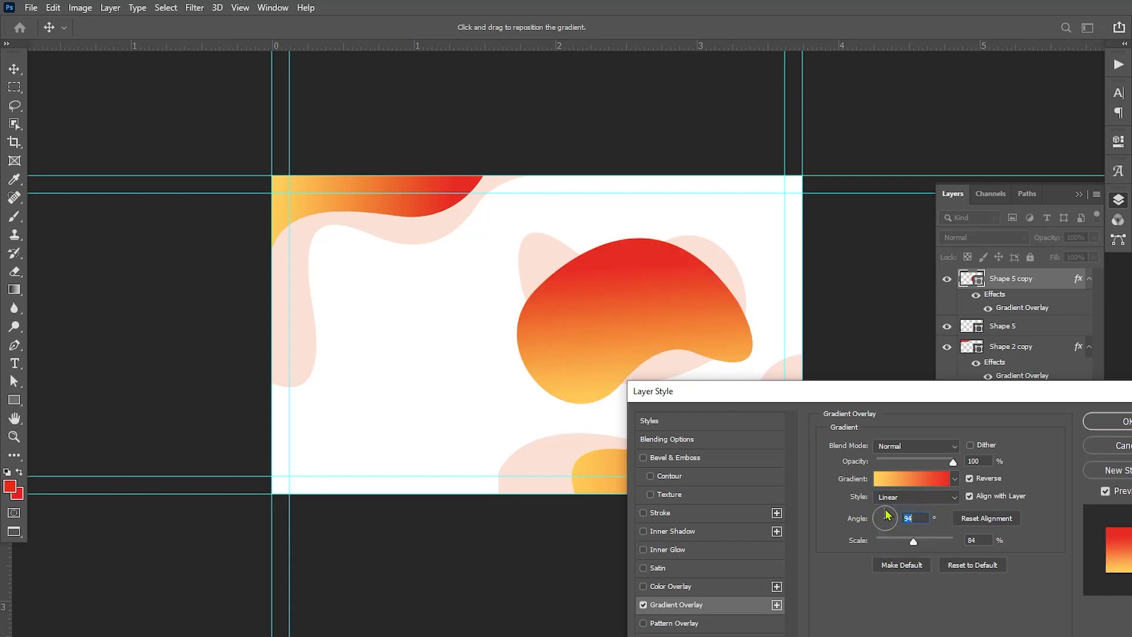
click(886, 511)
click(969, 479)
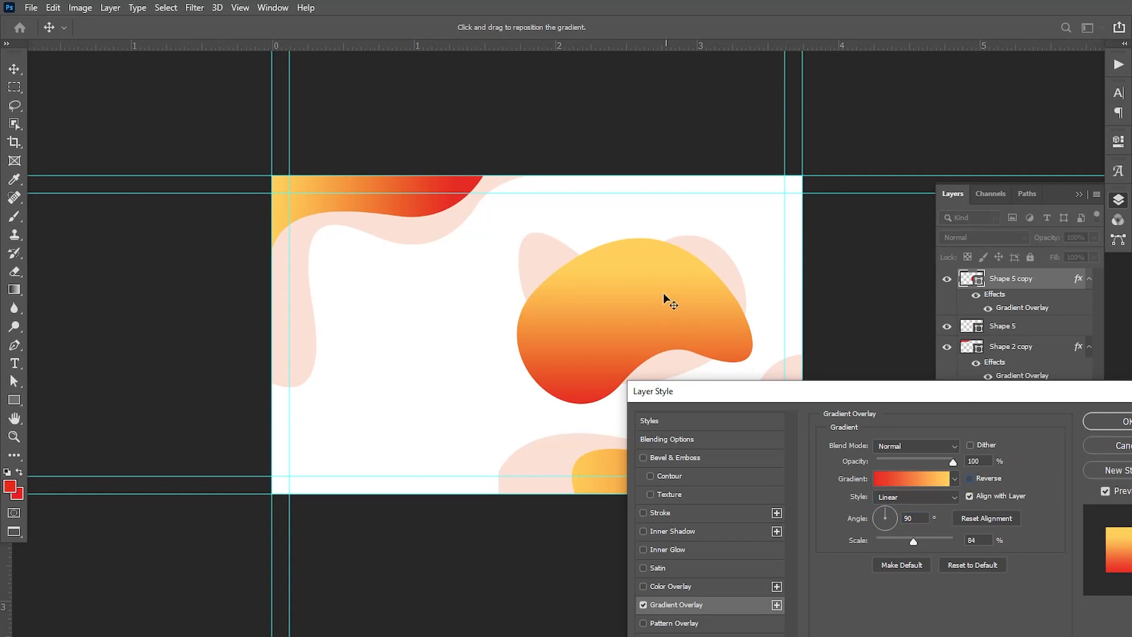
drag(663, 294, 661, 272)
click(1108, 421)
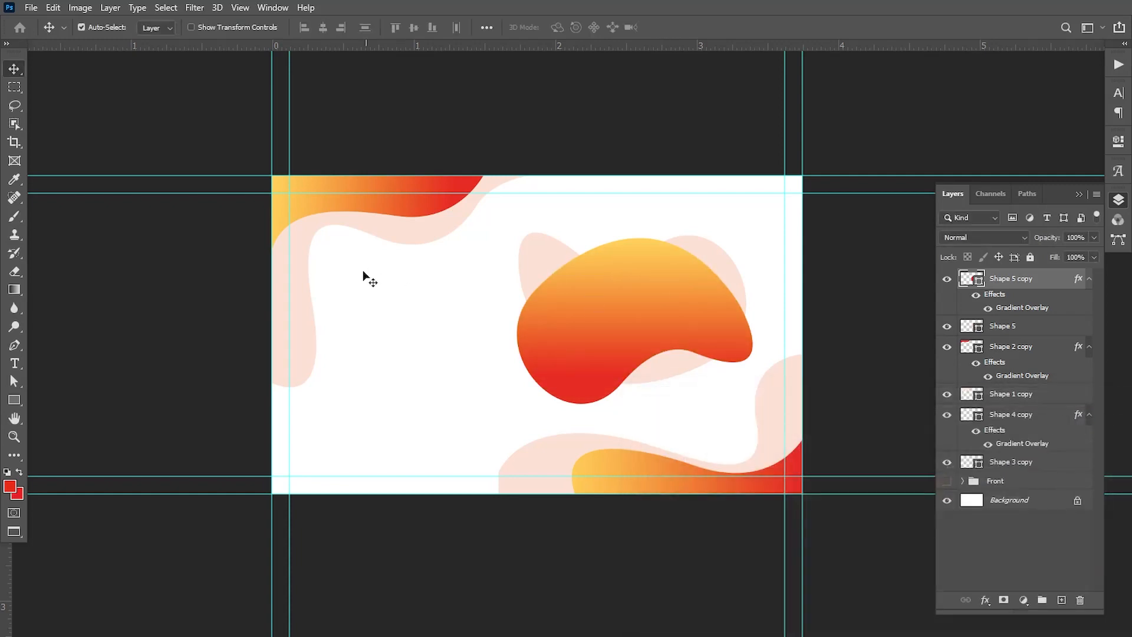
Place the Media logo file Untitled-1 from the Pictures folder as an embedded image
click(32, 8)
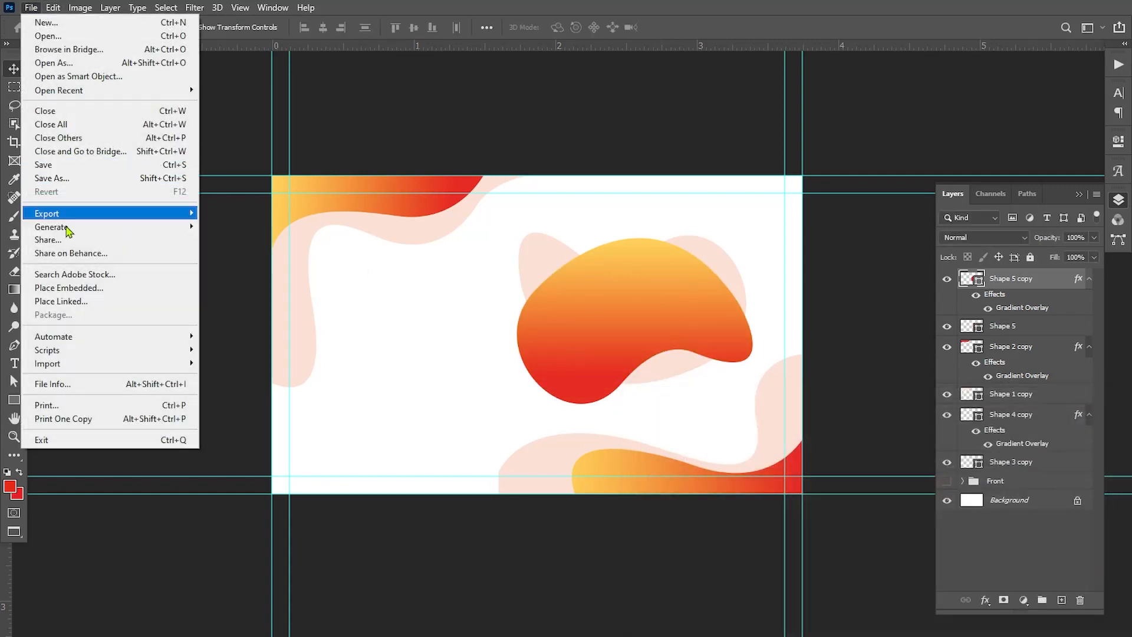
click(65, 285)
drag(443, 140, 442, 267)
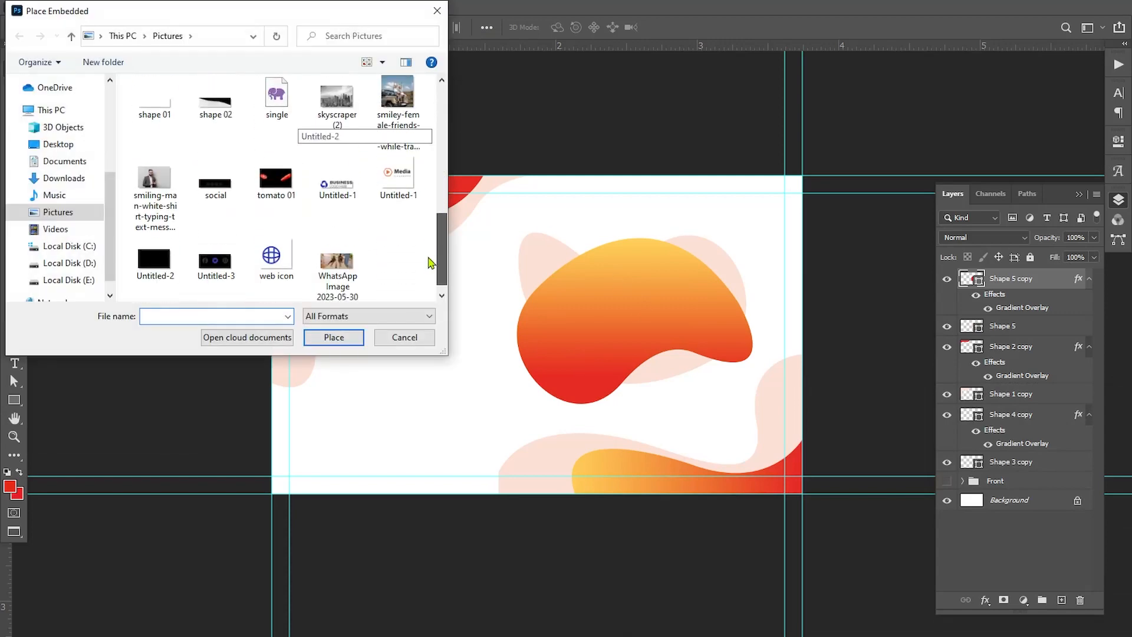
click(398, 177)
click(334, 337)
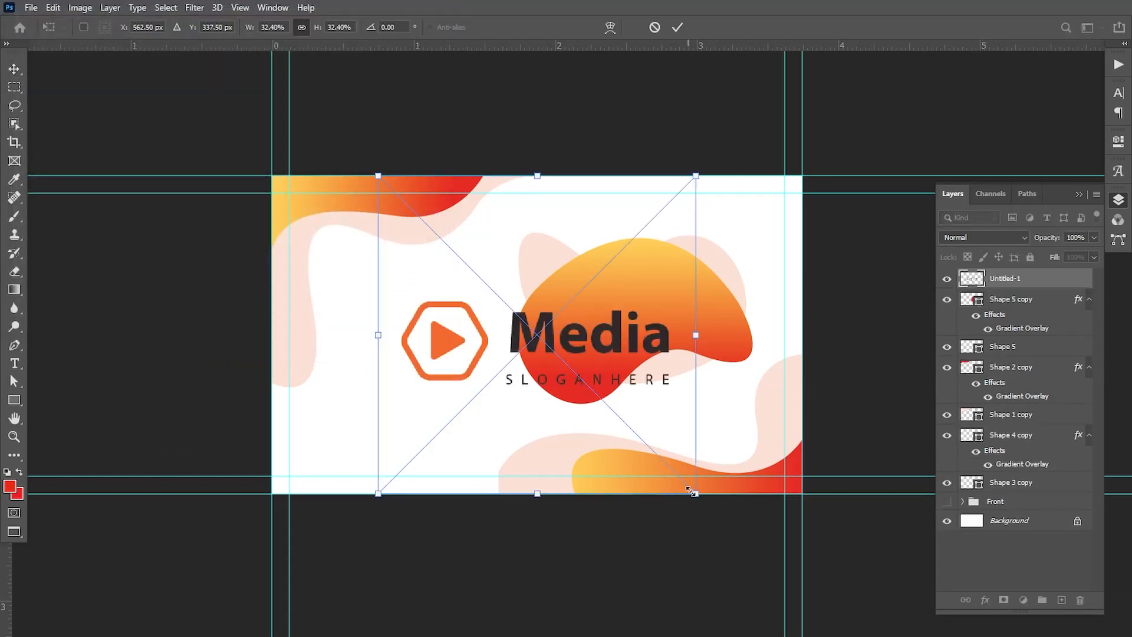
Scale the placed Media logo to about 19% and position it over the gradient blob
drag(694, 492, 591, 445)
drag(572, 347, 658, 316)
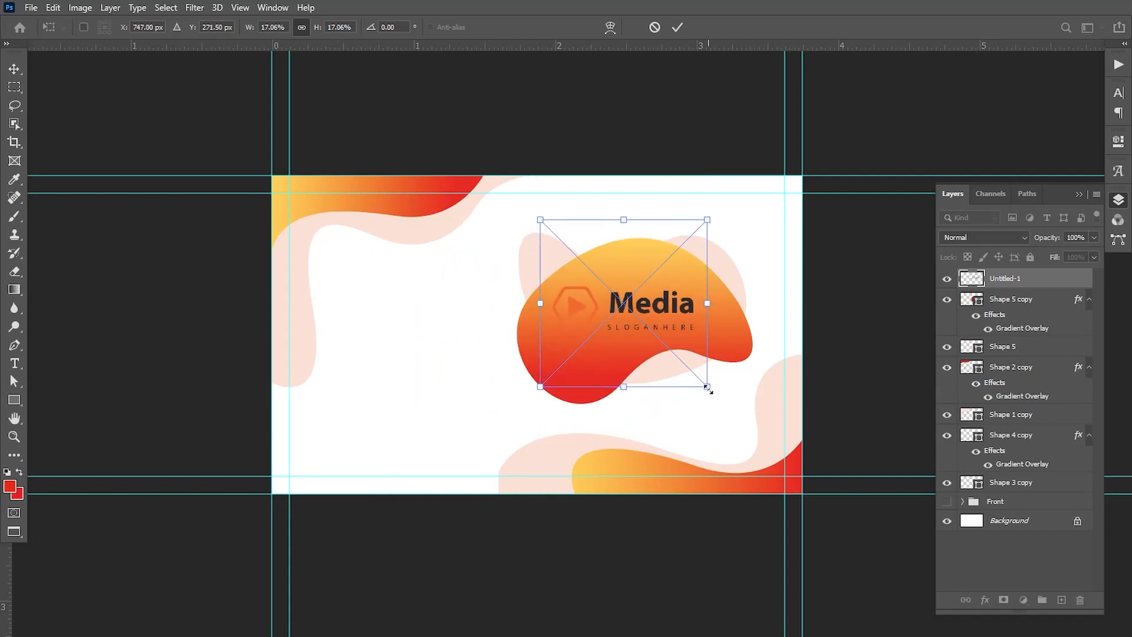
drag(708, 388, 720, 398)
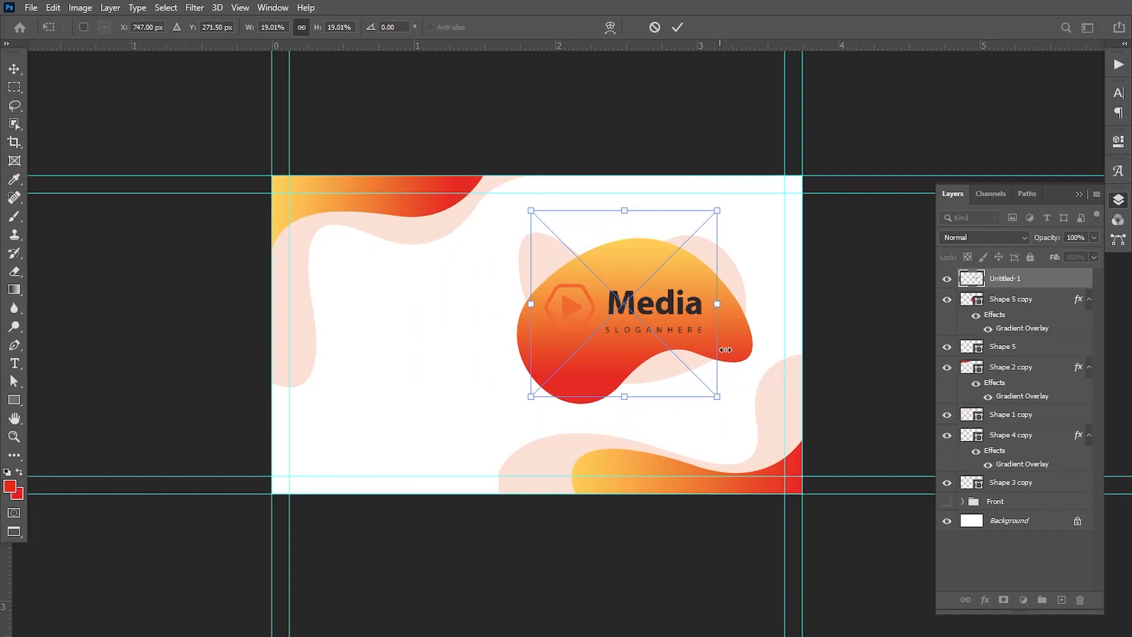
click(678, 28)
Rasterize the logo layer, outline its play icon with the Pen tool as a selection, and copy the icon to a new layer
right_click(1042, 282)
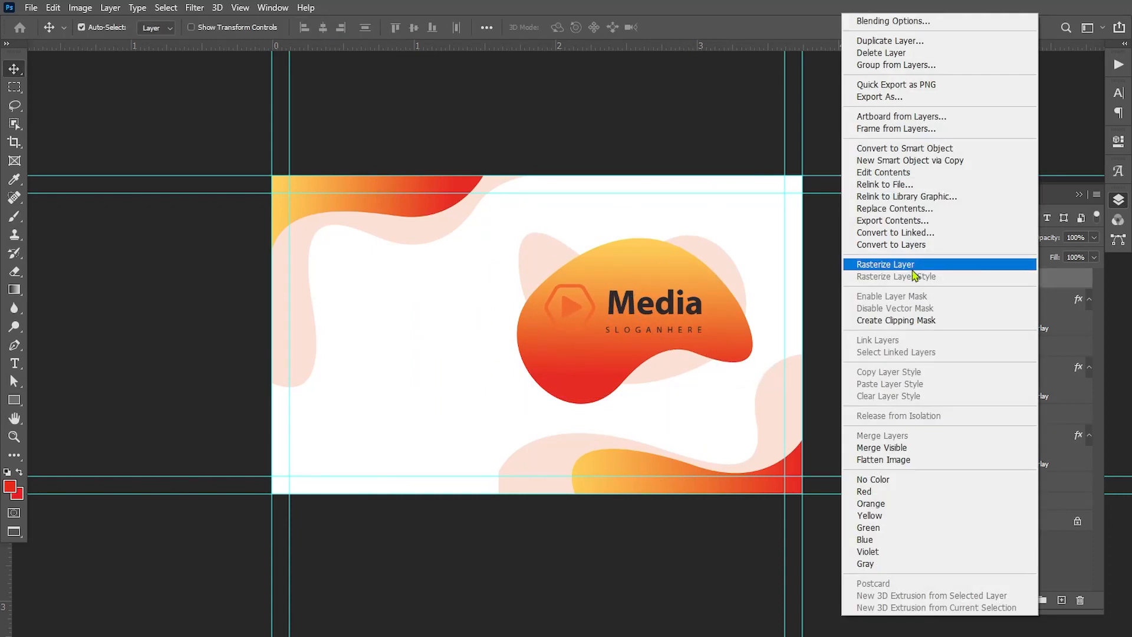
click(907, 260)
click(14, 346)
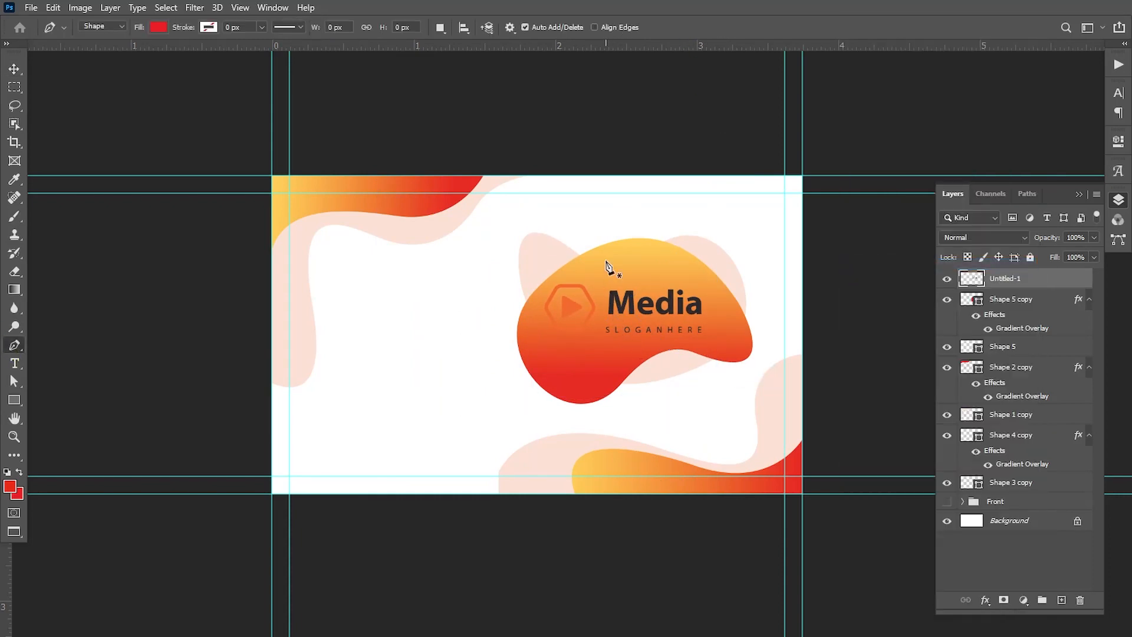
click(592, 261)
click(601, 299)
drag(577, 350, 563, 354)
drag(534, 347, 523, 337)
drag(512, 307, 555, 256)
click(592, 261)
key(ctrl+Return)
click(1014, 281)
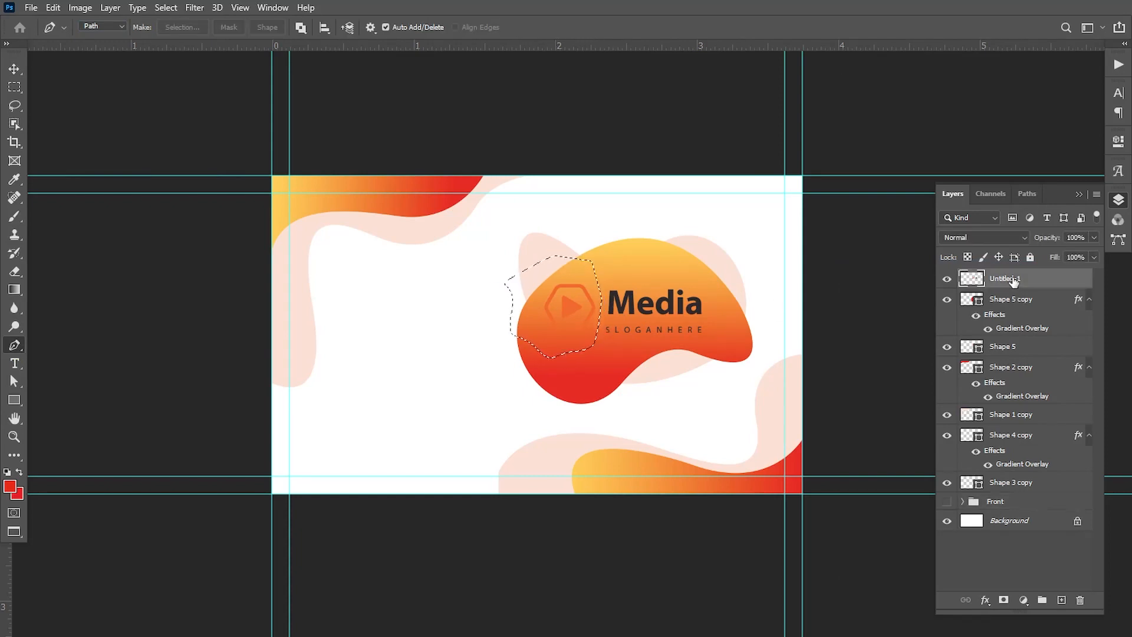
key(ctrl+j)
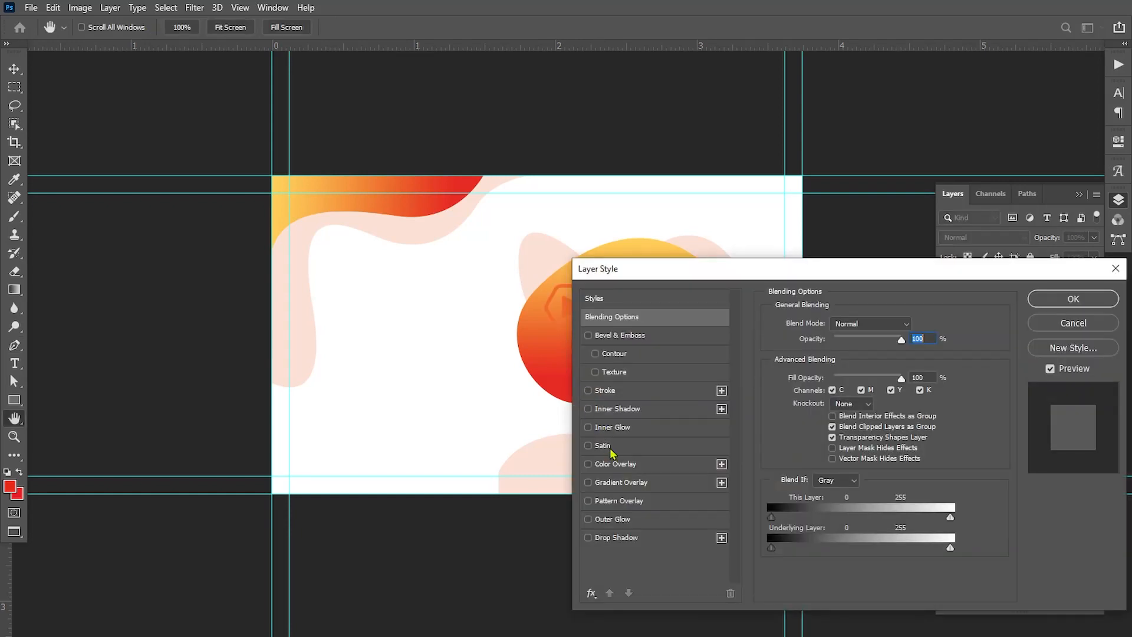
Apply a white (ffffff) color overlay to the play icon's layer
click(681, 465)
click(914, 325)
click(752, 373)
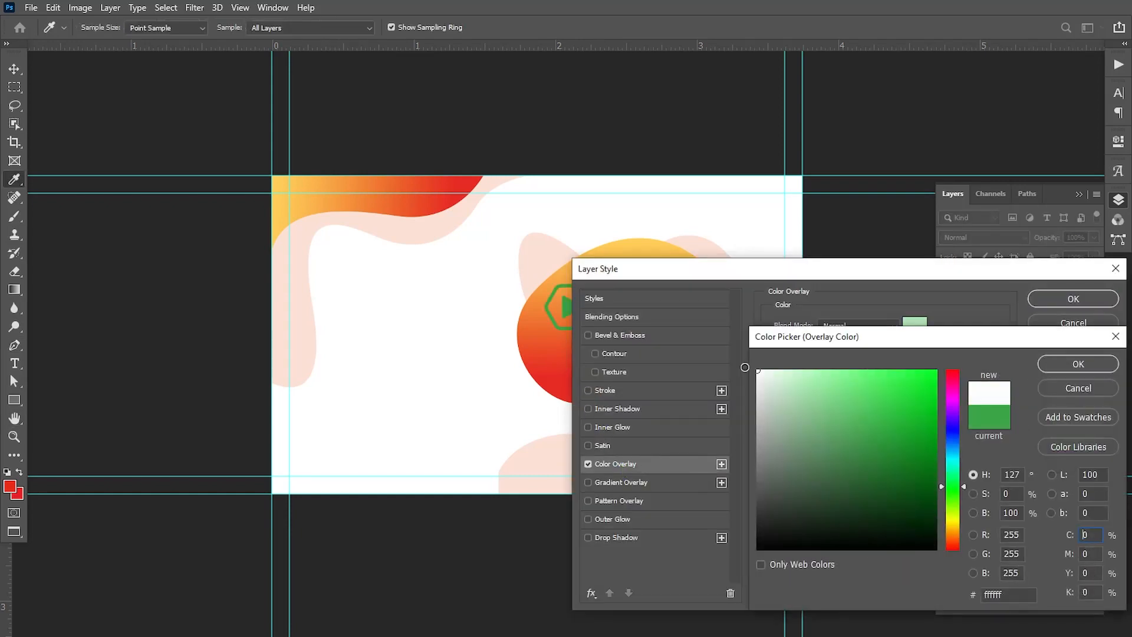
click(1074, 378)
key(p)
click(1073, 299)
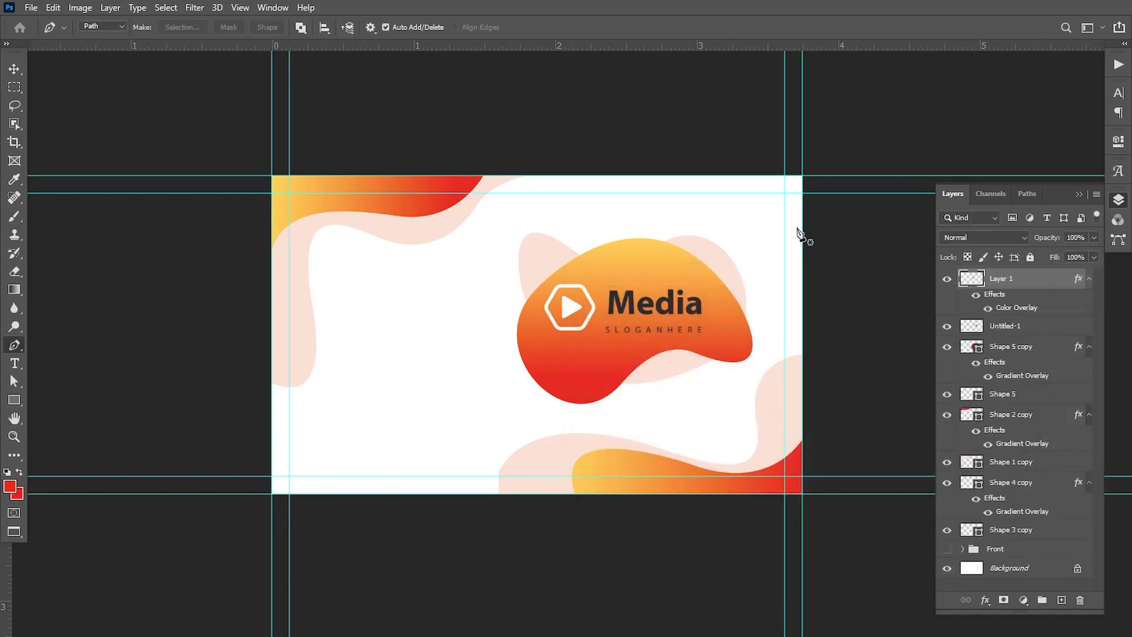
Add the cardholder's full name in capitals as red Poppins Medium text on the card's blank left half
click(14, 363)
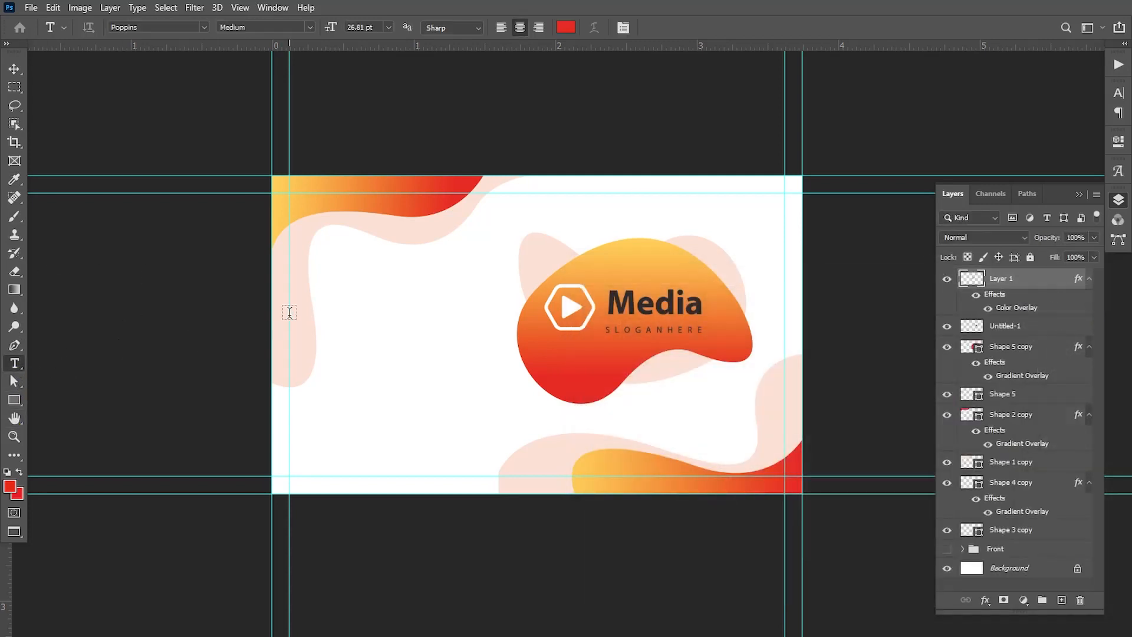
click(338, 297)
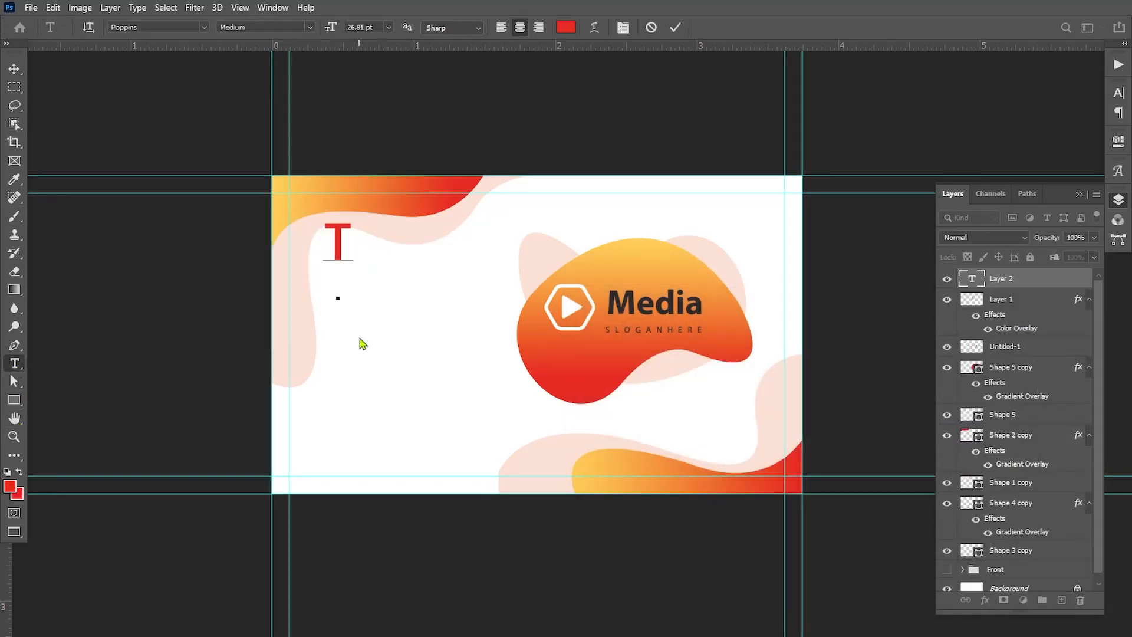
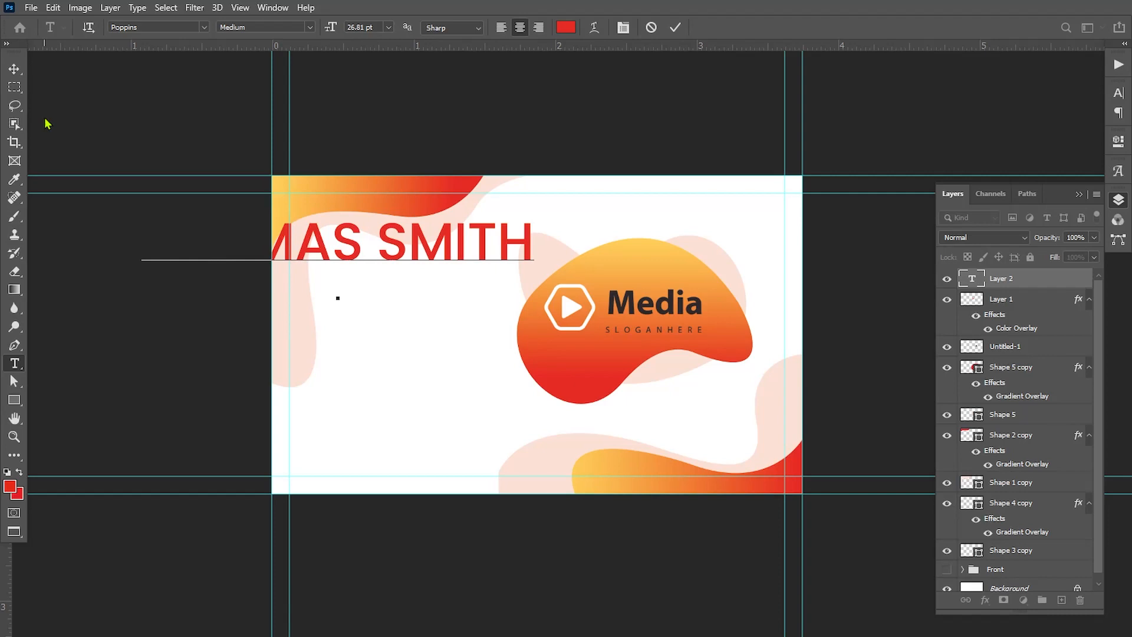
click(14, 68)
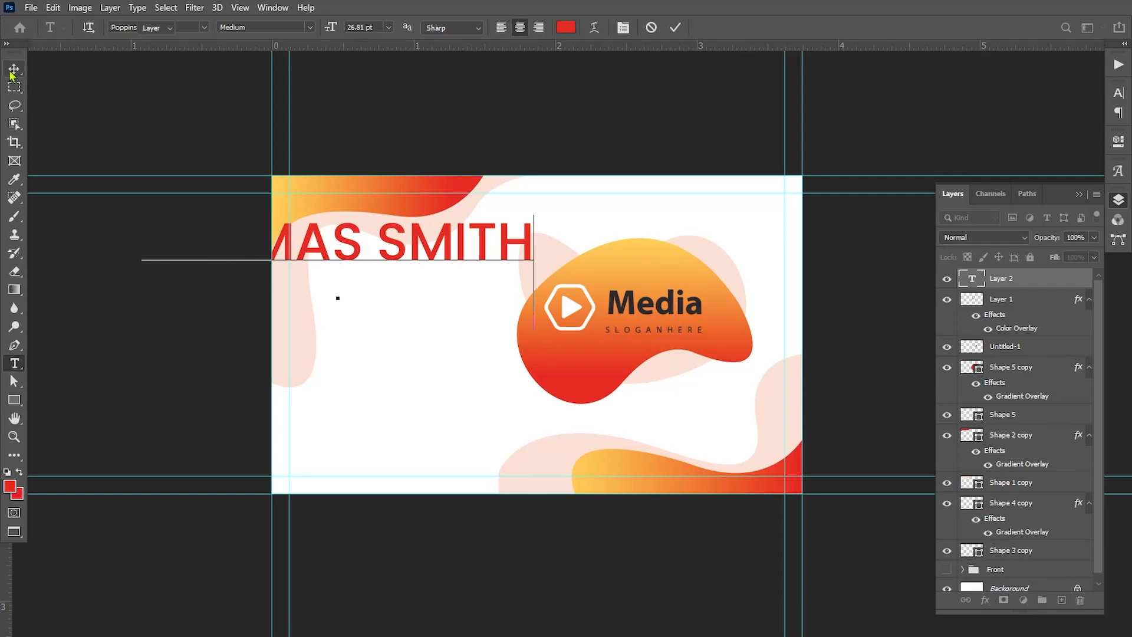
Scale the name text to about 47% and place it between the upper-left wave and the blob
key(ctrl+t)
drag(534, 289, 432, 268)
drag(391, 248, 464, 271)
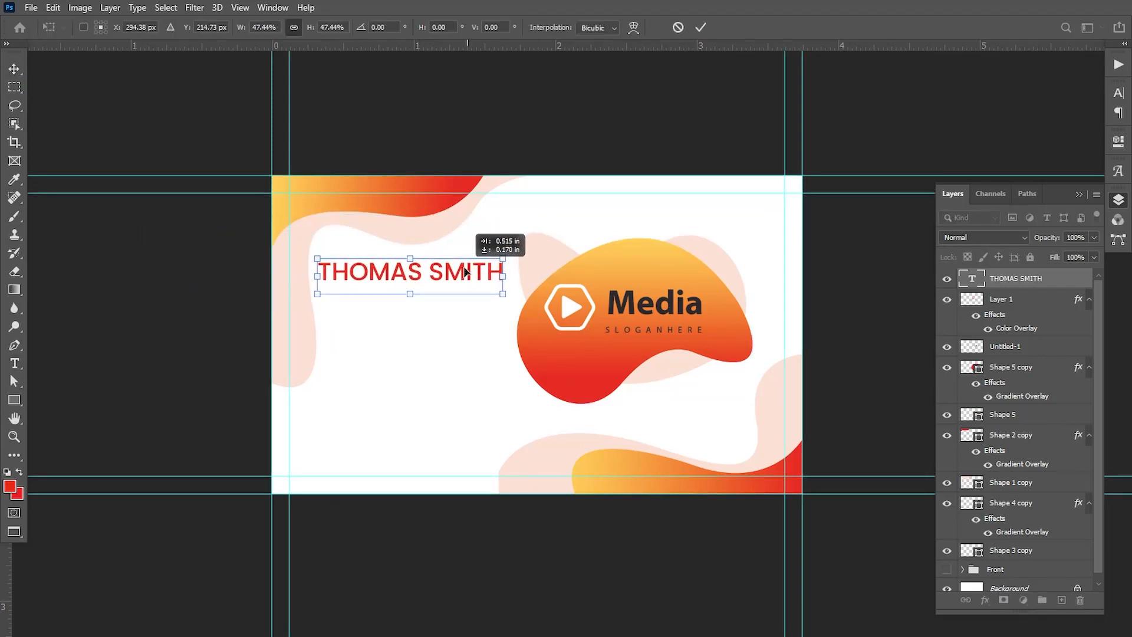
key(Return)
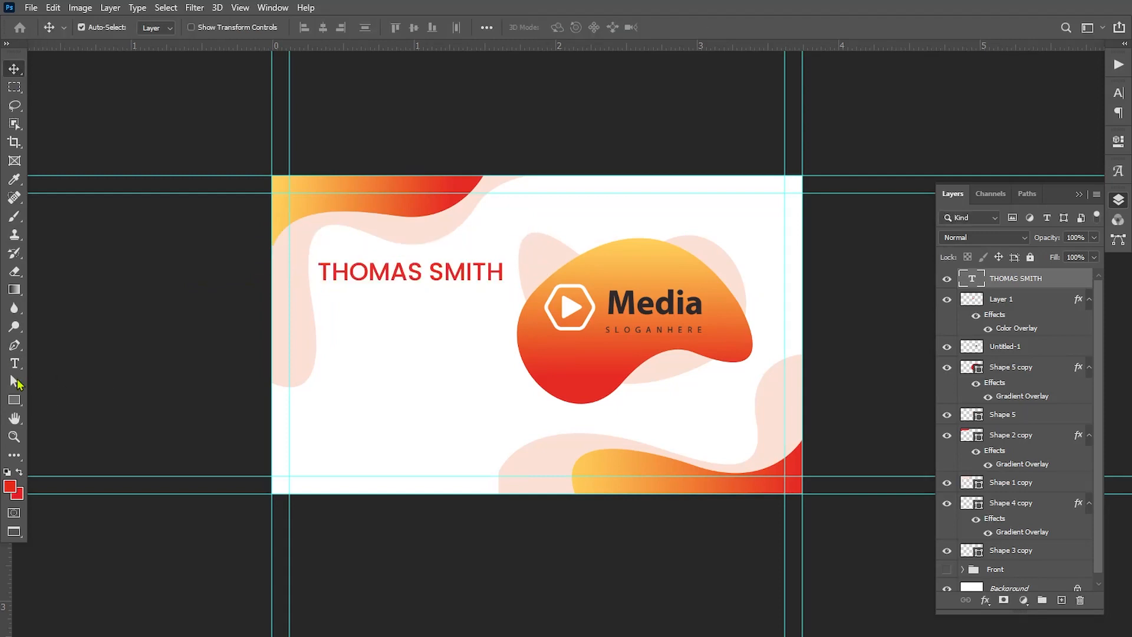
Set only the first name in the cardholder's name text to the Poppins Regular weight
click(15, 363)
drag(429, 270, 504, 272)
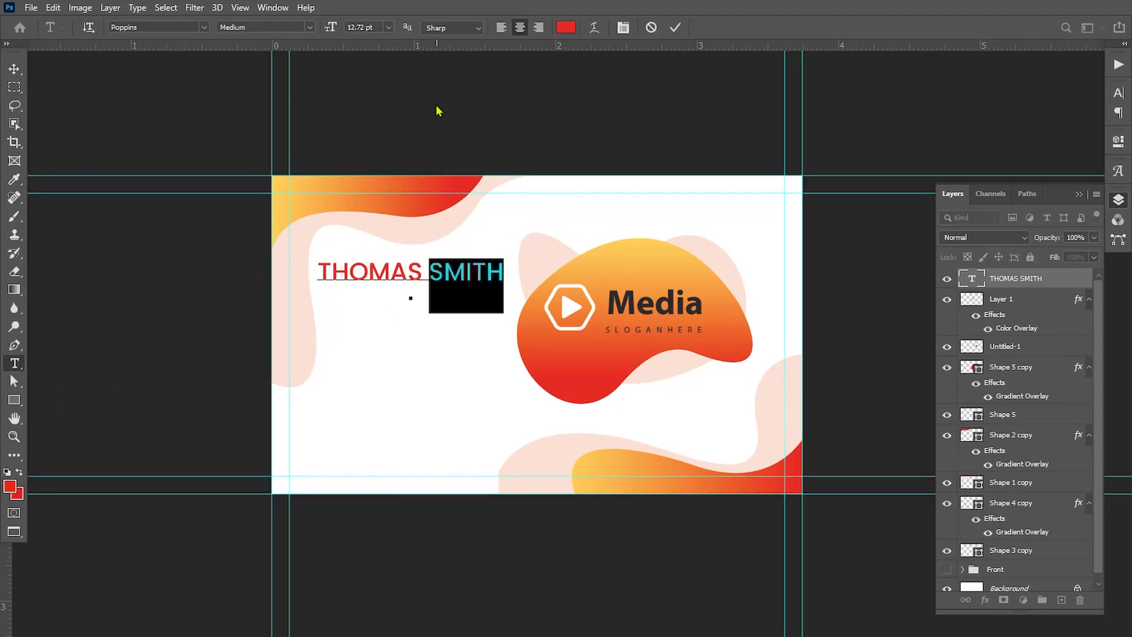
drag(422, 271, 265, 259)
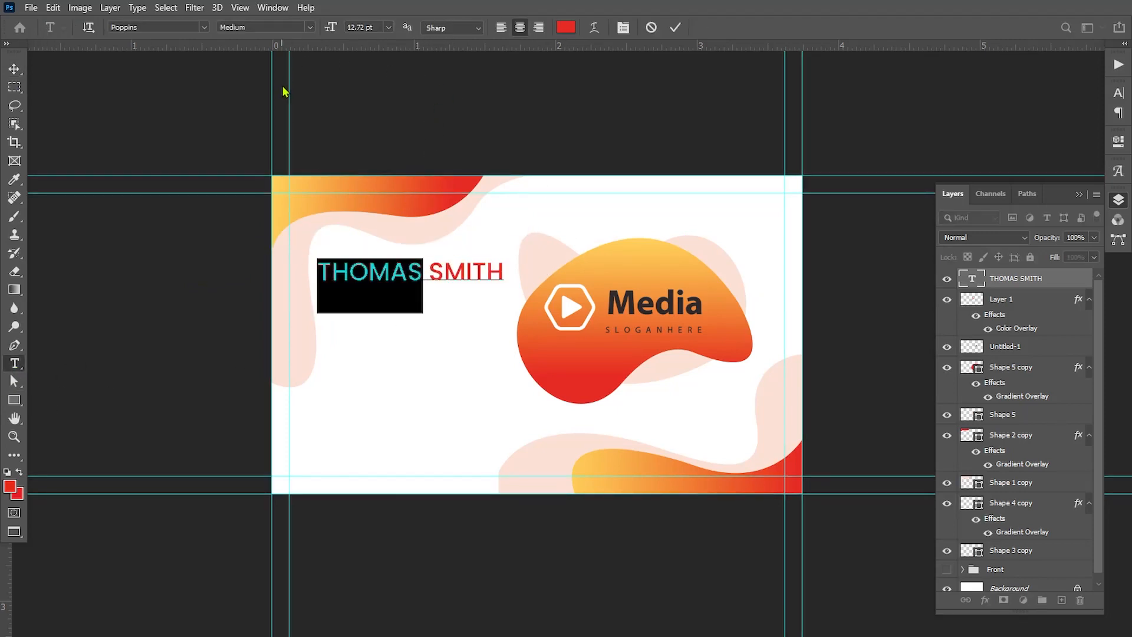
click(305, 24)
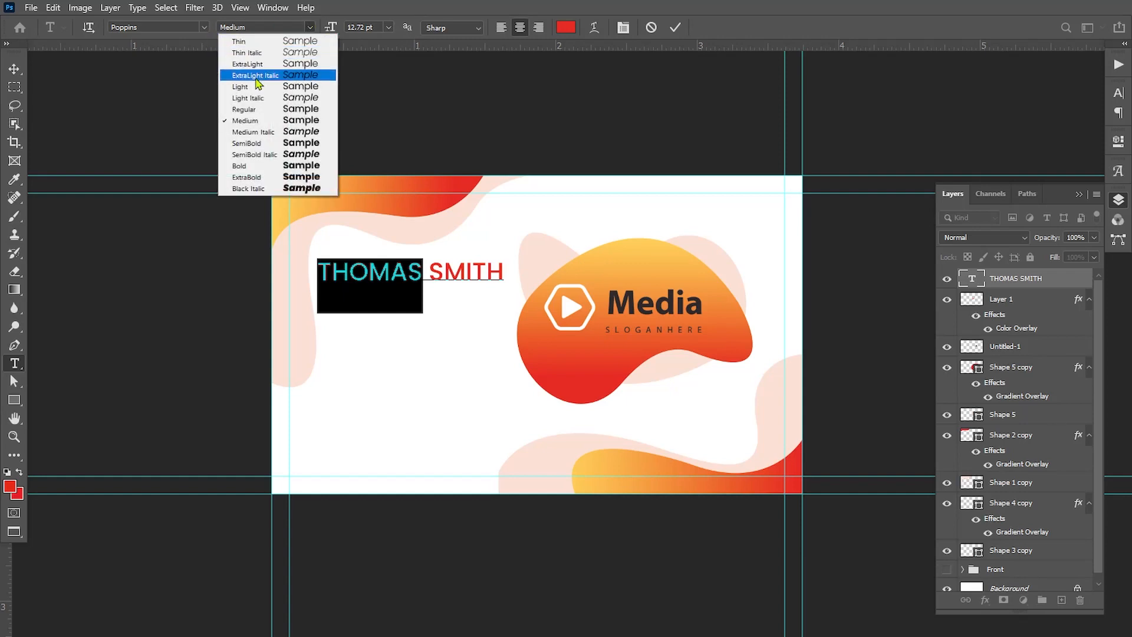
click(248, 109)
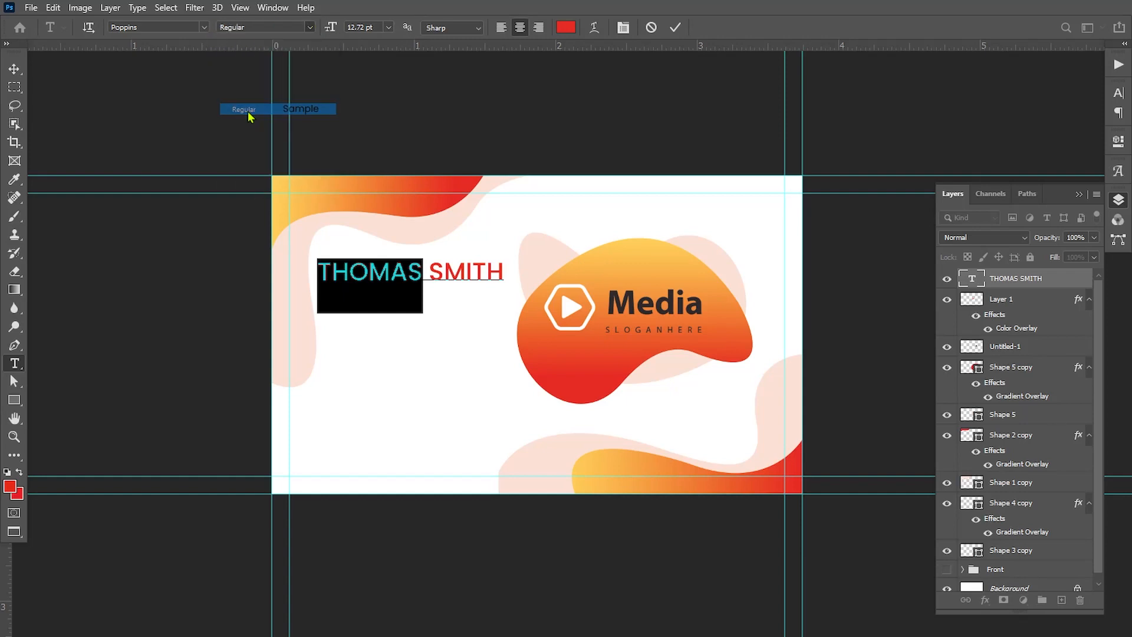
click(14, 69)
Duplicate the name text just below the original and replace the copy's wording with "Managing Director"
key(ctrl)
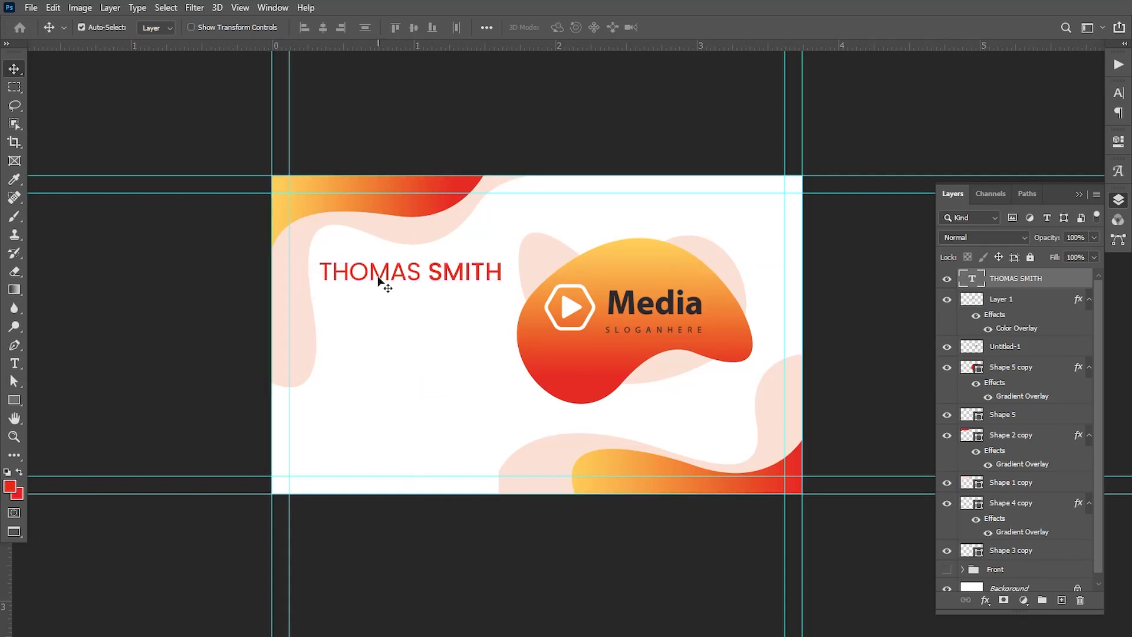
drag(378, 277, 406, 309)
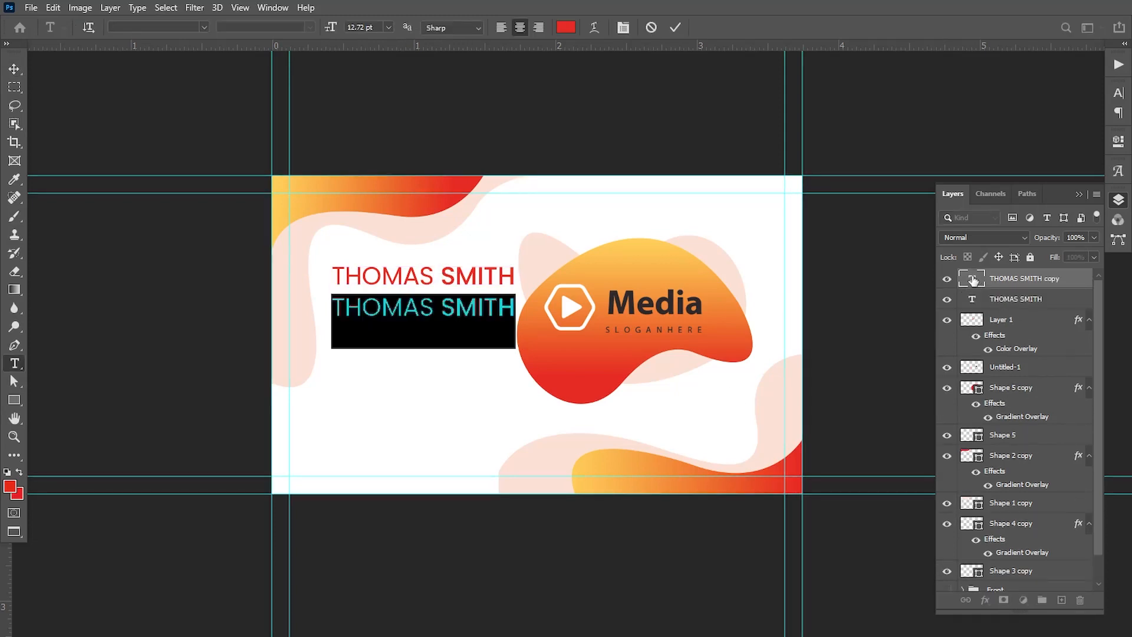
text(Managi)
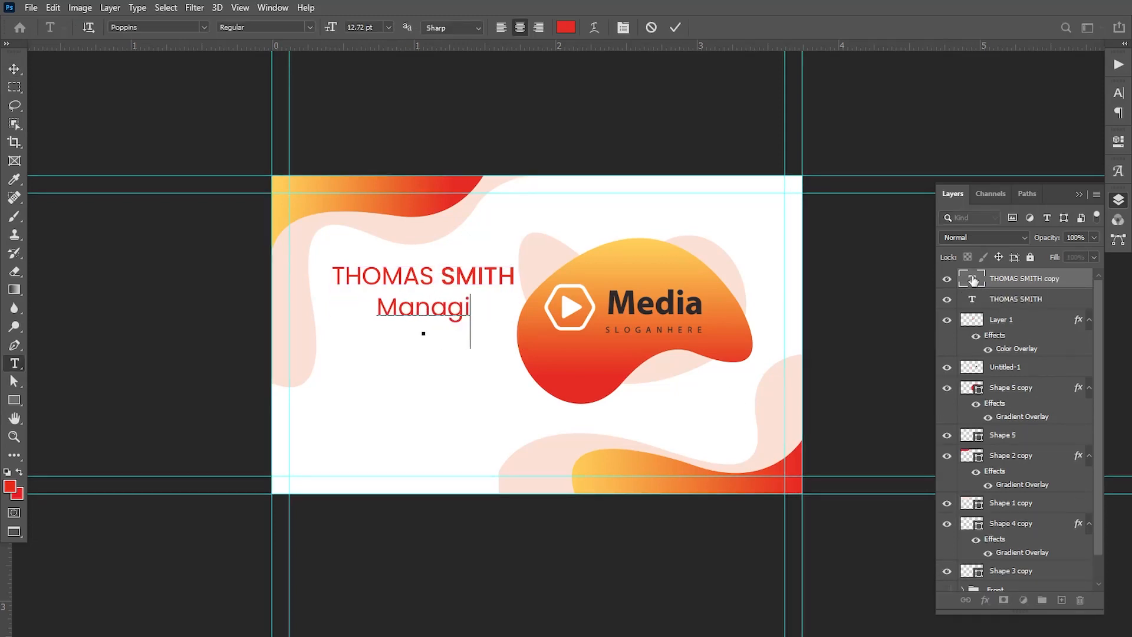
text(ng Di)
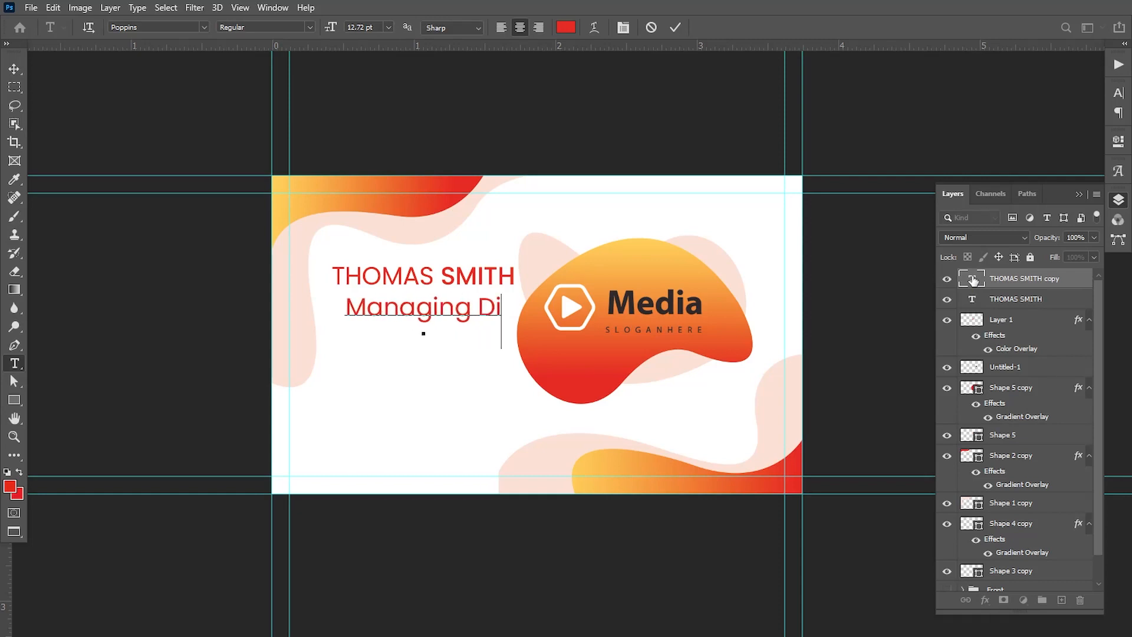
text(rector)
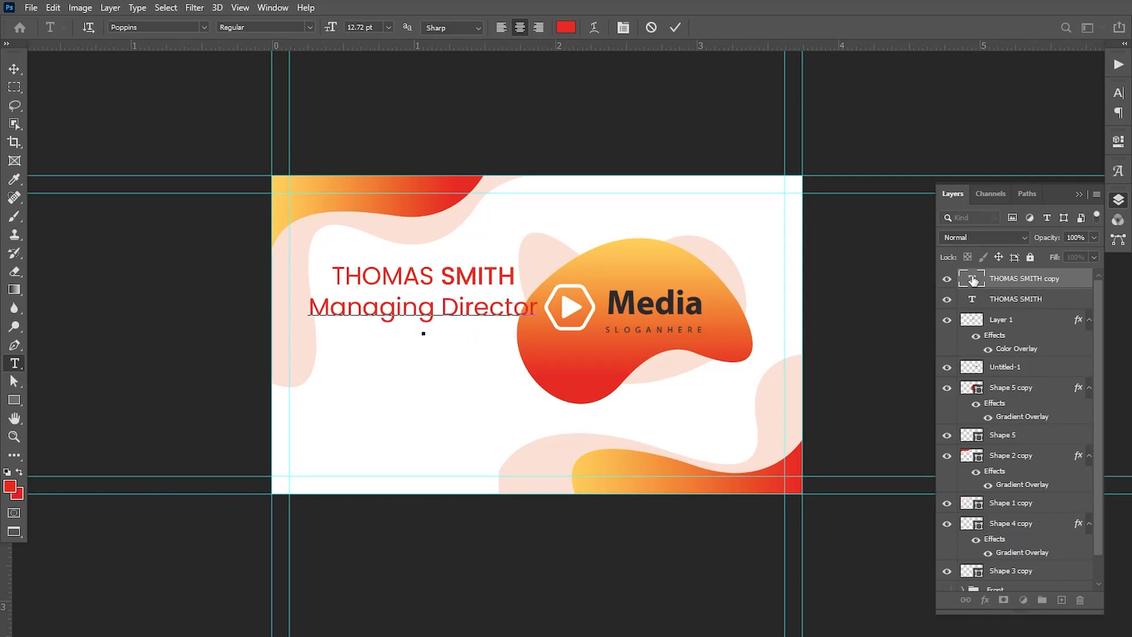
Format the whole job title in Poppins Regular at 8 pt
key(ctrl+a)
click(309, 27)
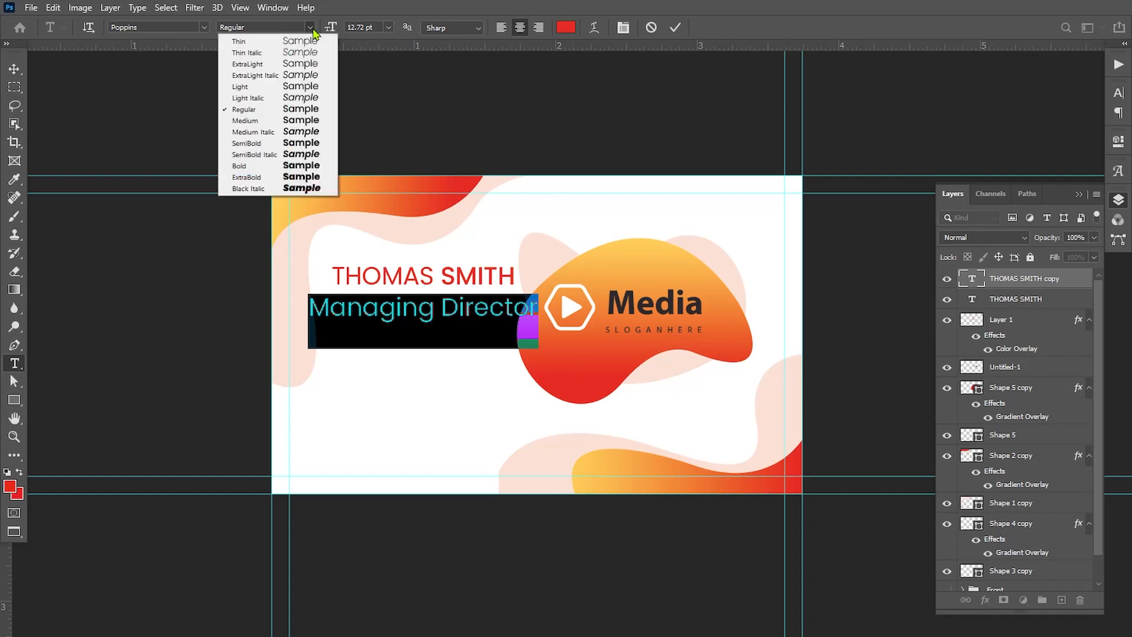
click(256, 110)
text(8)
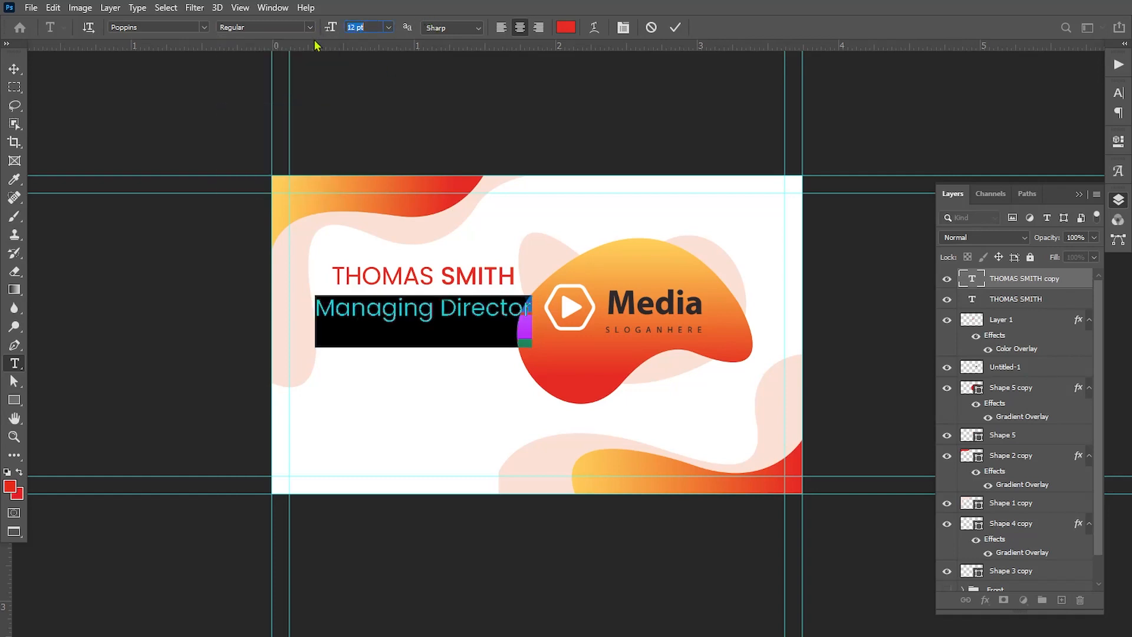
key(Return)
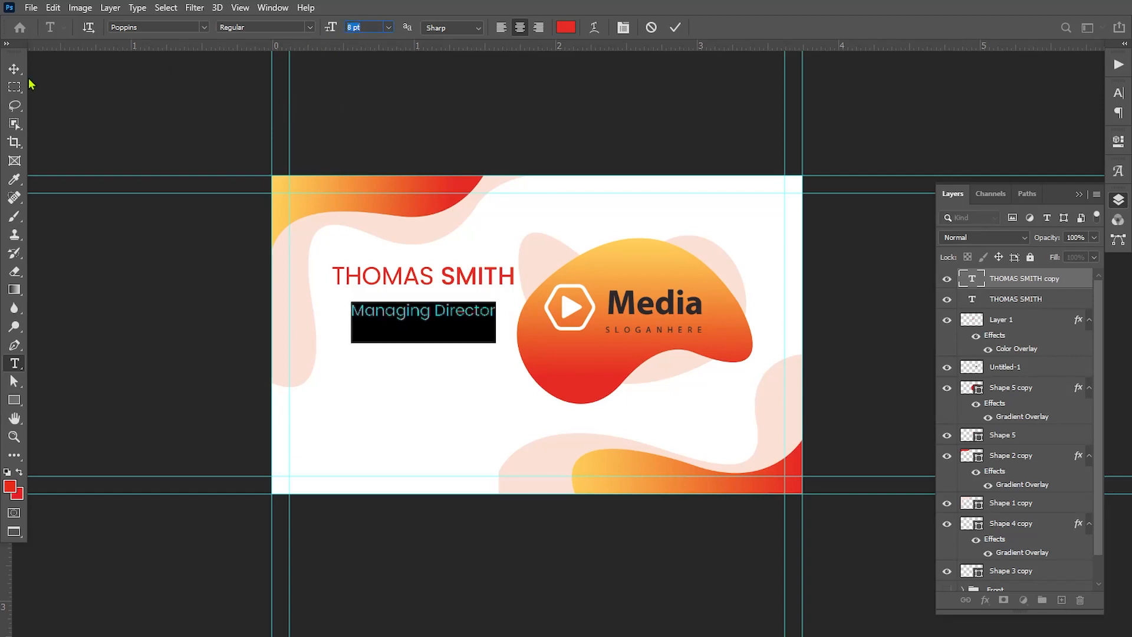
key(ctrl+Return)
Place the job title close beneath the name, with its start aligned to the first letter of the name
key(v)
drag(380, 316, 359, 325)
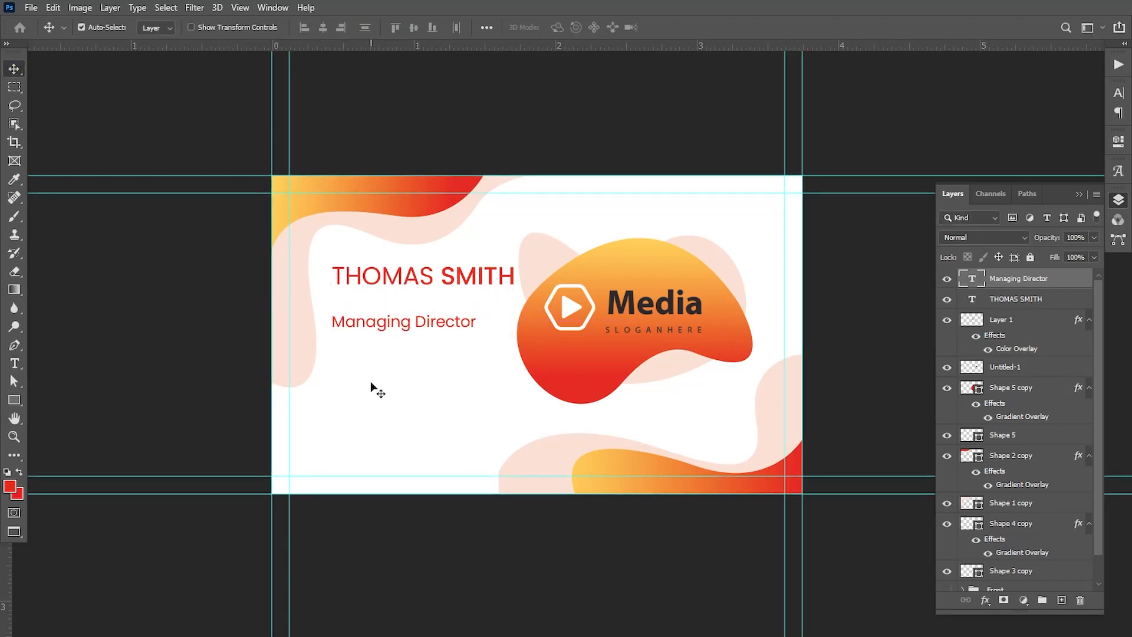
key(Up)
key(Up)
key(Up)
key(Up)
key(Up)
key(Up)
key(Up)
key(Up)
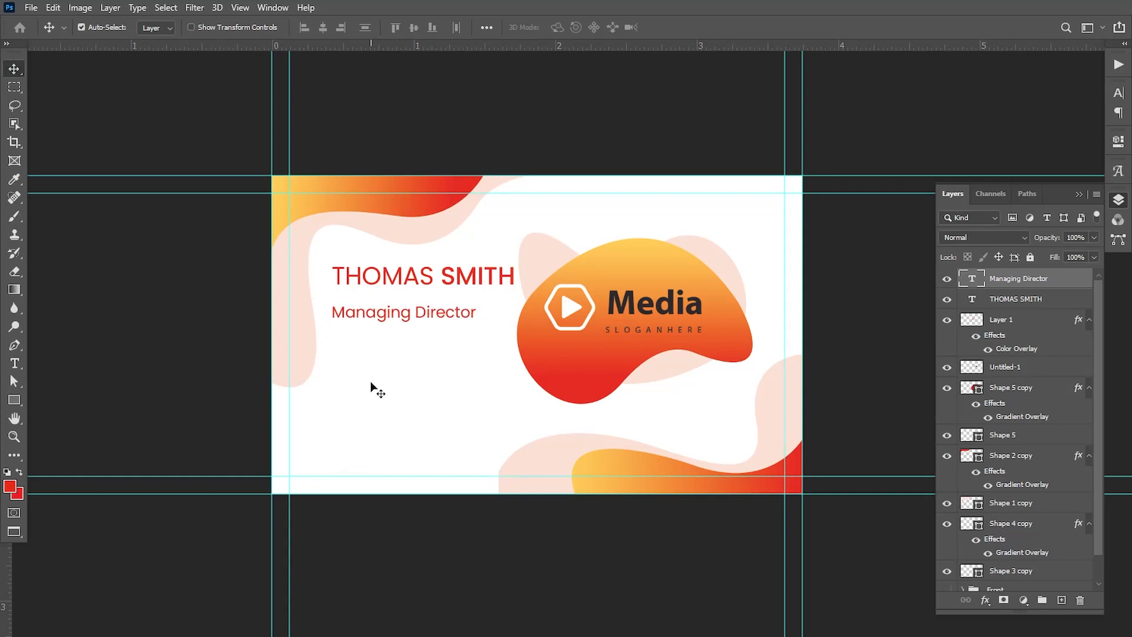
key(Up)
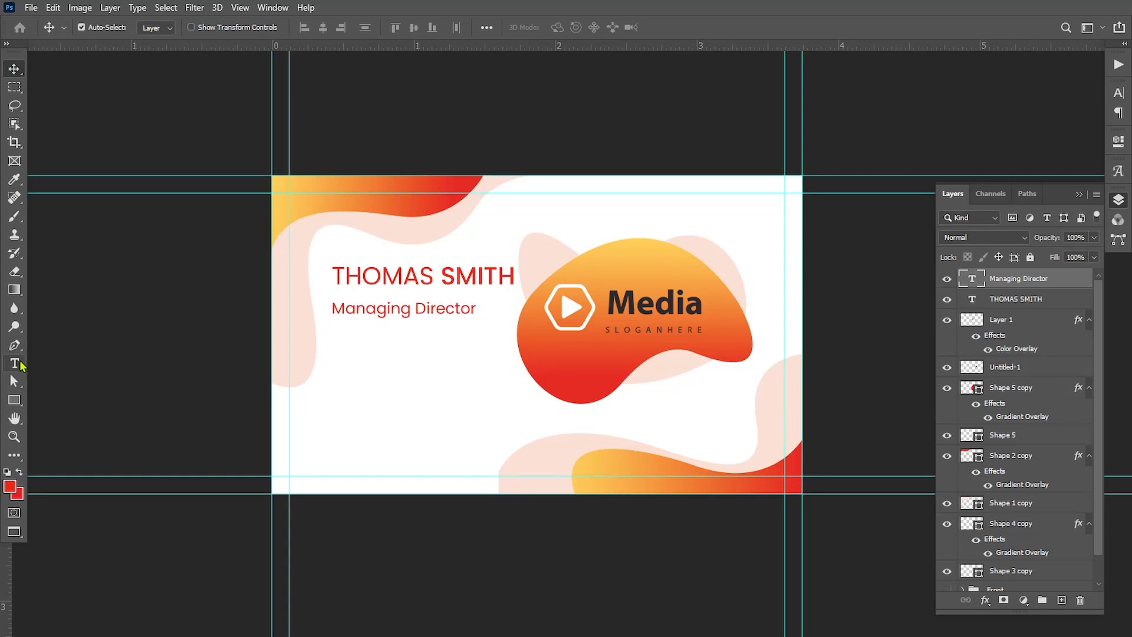
Recolor the surname dark (2f292b) by sampling the dark lettering of the Media logo
click(15, 363)
double_click(450, 288)
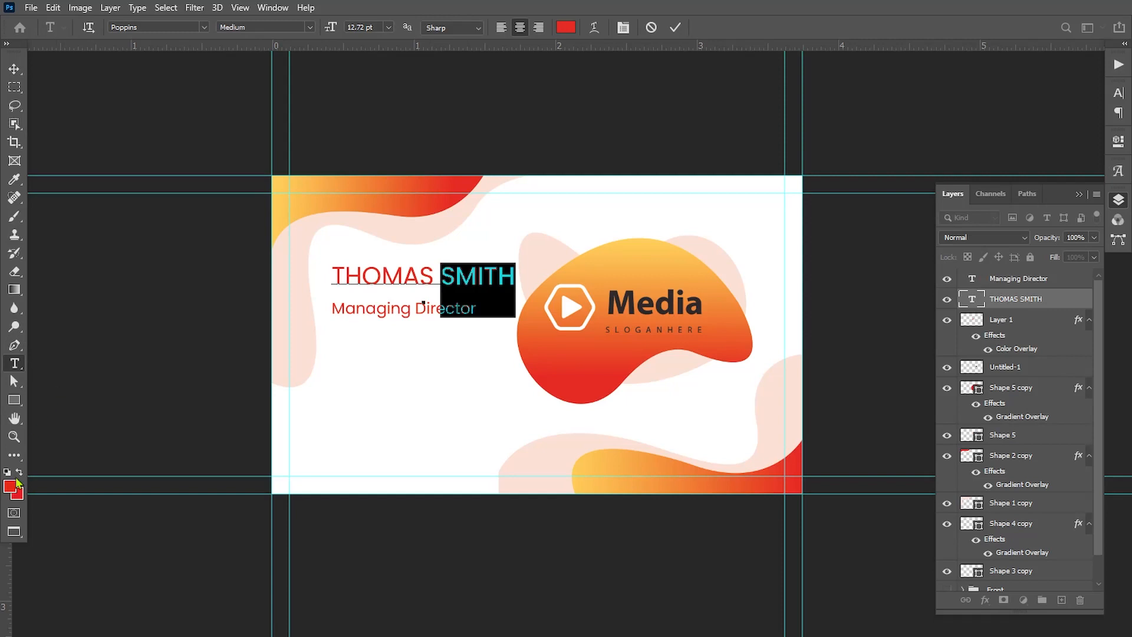
click(13, 485)
click(626, 289)
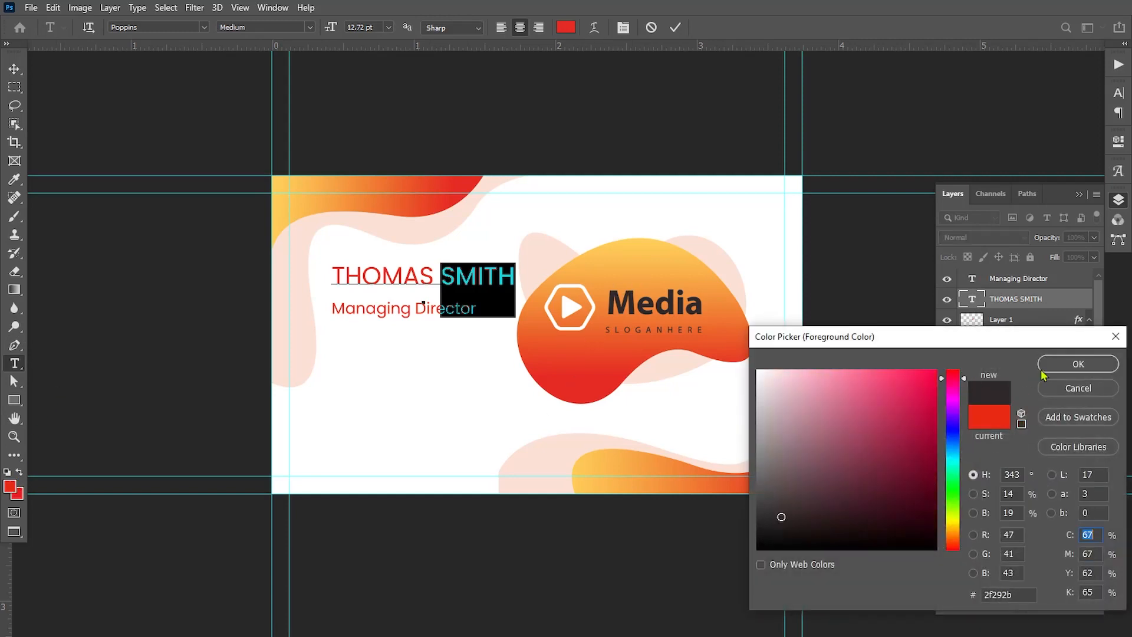
click(1078, 364)
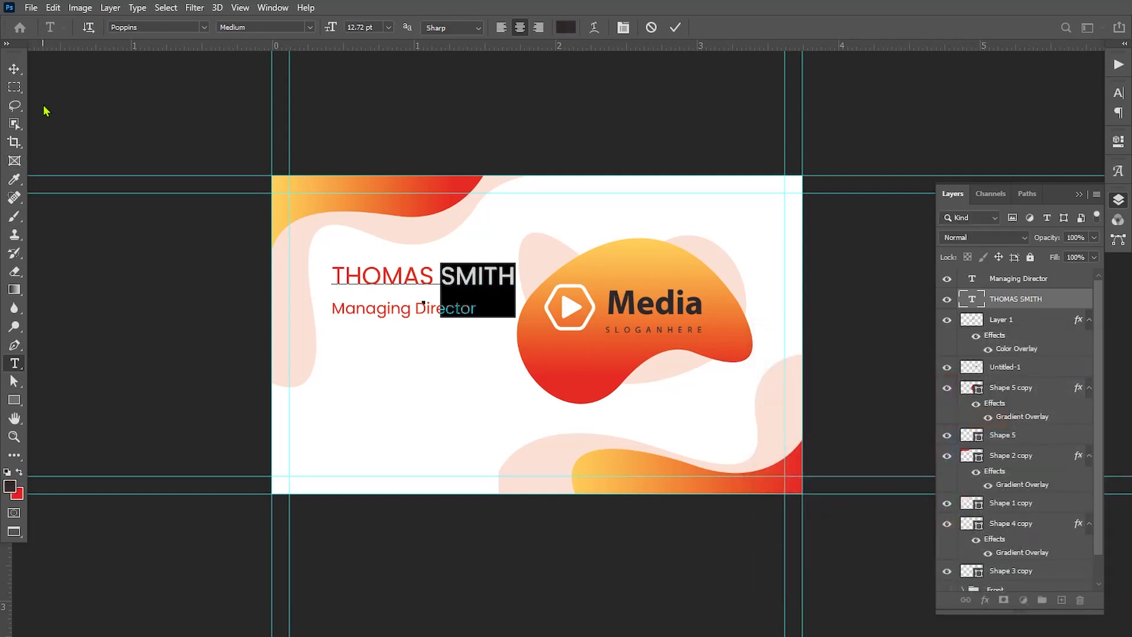
Apply the same dark color 2f292b to the entire name text
click(365, 263)
key(ctrl+a)
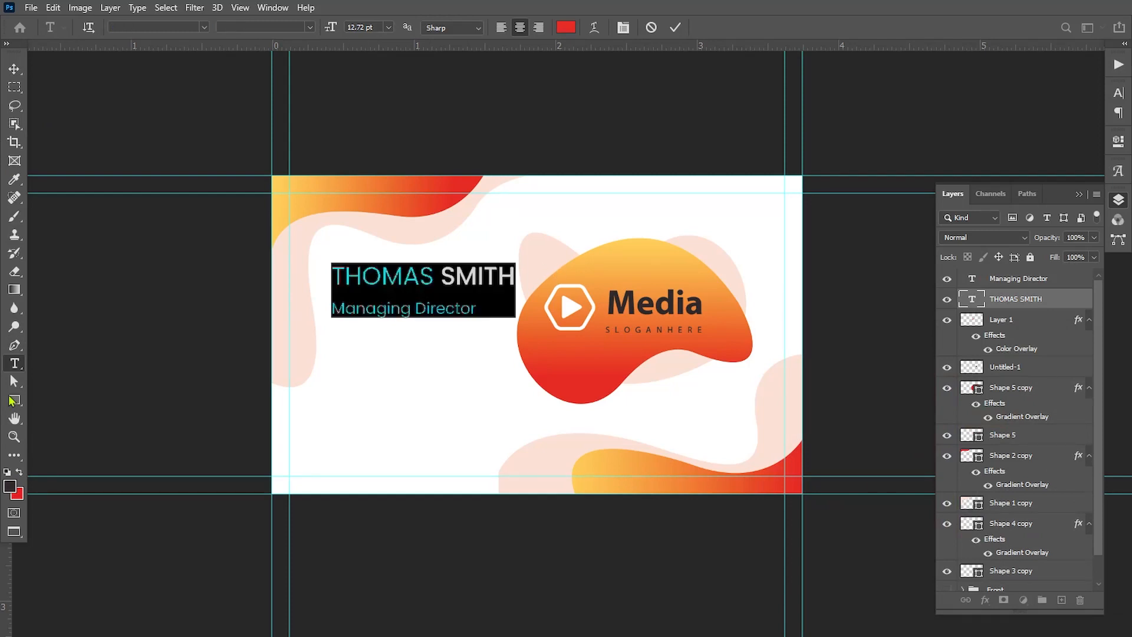
click(13, 486)
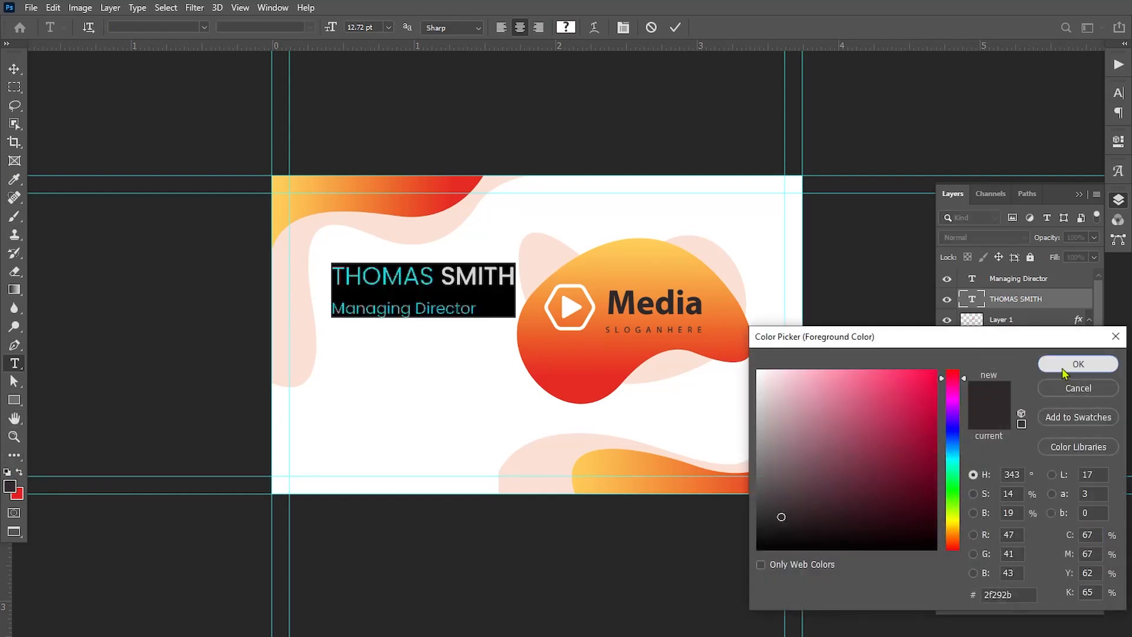
click(1064, 375)
click(4, 71)
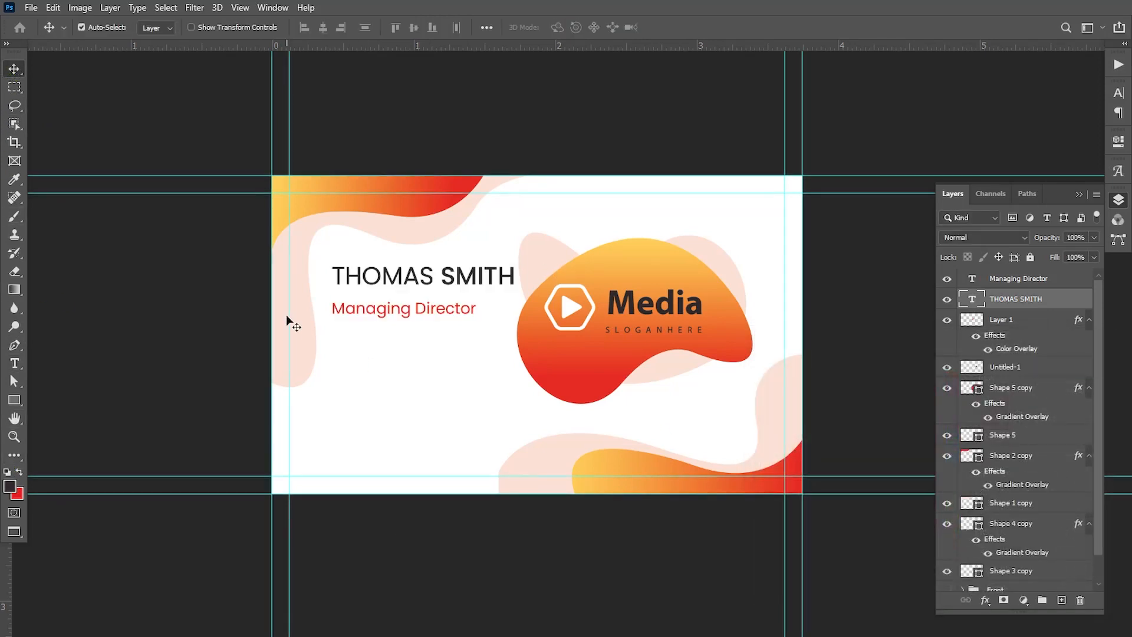
Scale the blob, its pale backing shape and the logo down together and shift them toward the card's right edge
click(1014, 367)
ctrl+click(1008, 435)
key(ctrl+t)
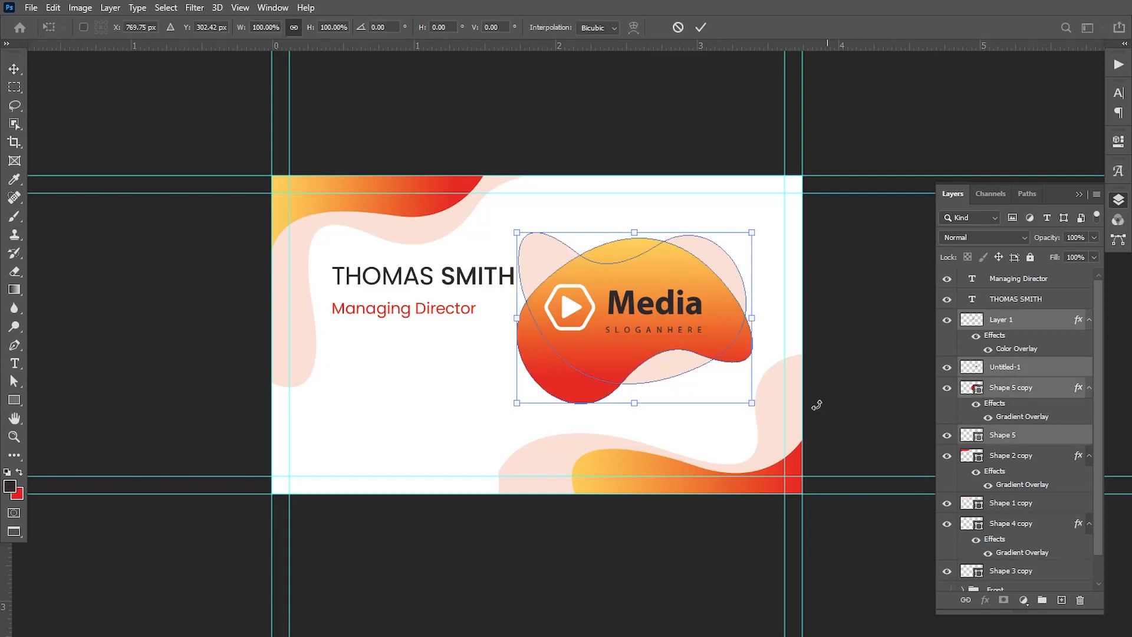
drag(752, 405, 729, 399)
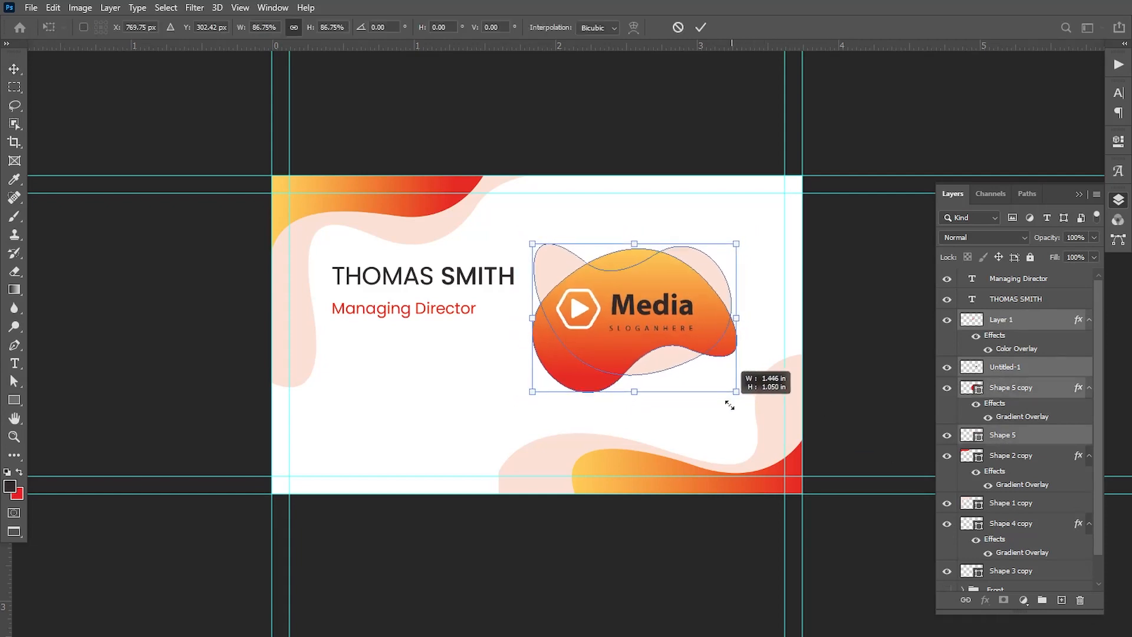
drag(674, 345, 697, 347)
drag(762, 393, 765, 395)
click(700, 29)
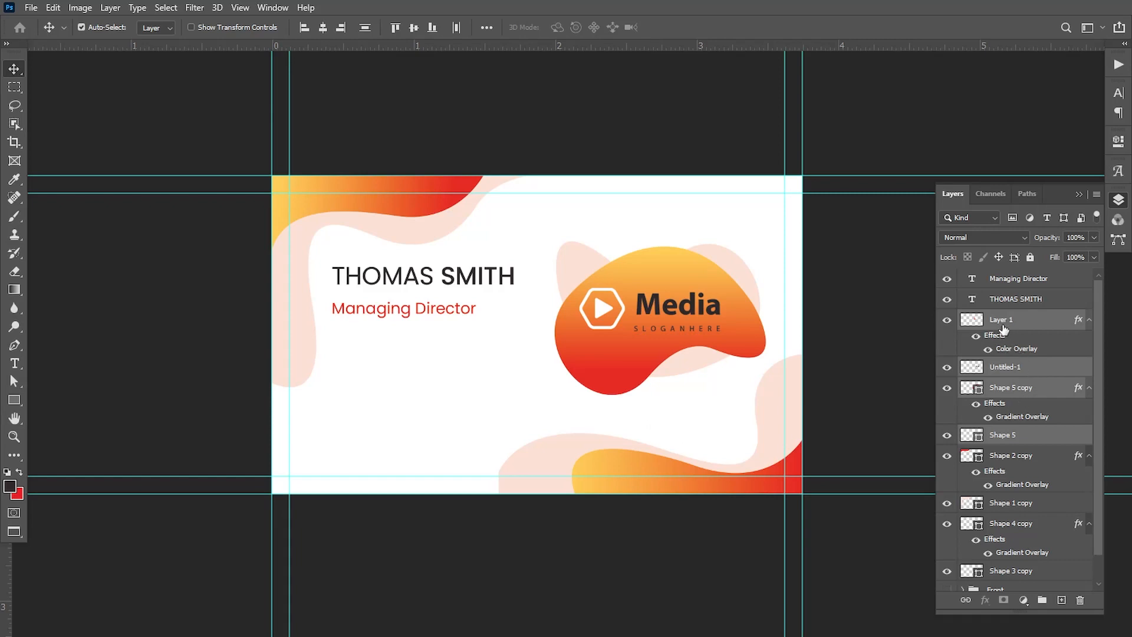
Nudge the play icon and the Media lettering together slightly down and to the right within the blob
click(1003, 325)
shift+click(1009, 366)
key(Down)
key(Down)
key(Down)
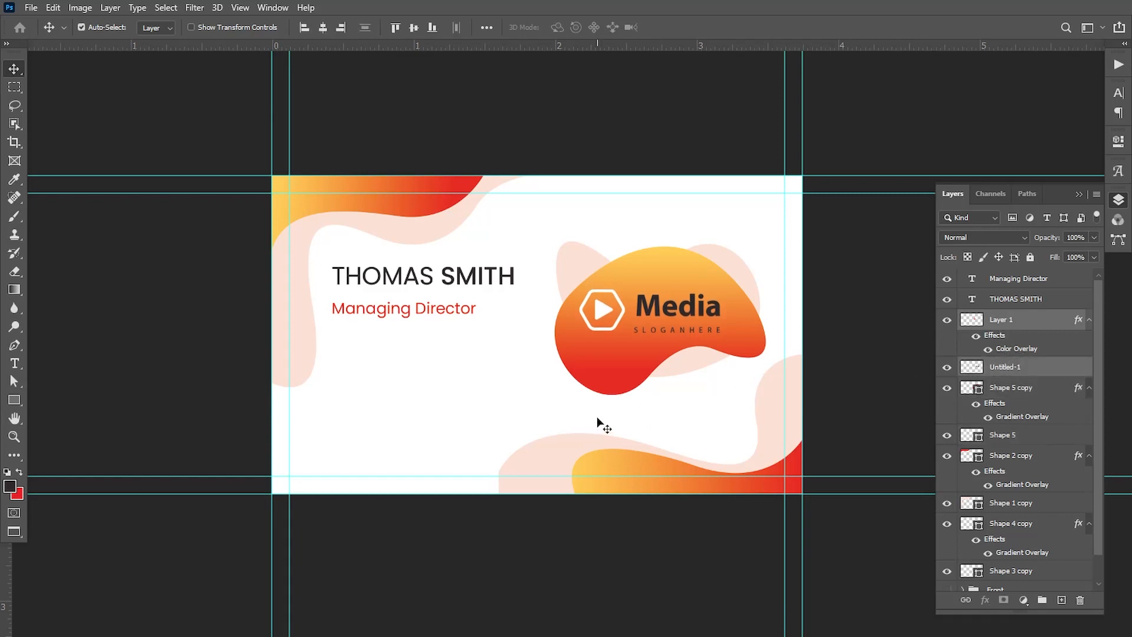
key(Right)
key(Right)
key(Right)
key(Right)
key(Right)
key(Right)
key(Right)
key(Right)
key(Right)
key(Right)
key(Right)
key(Right)
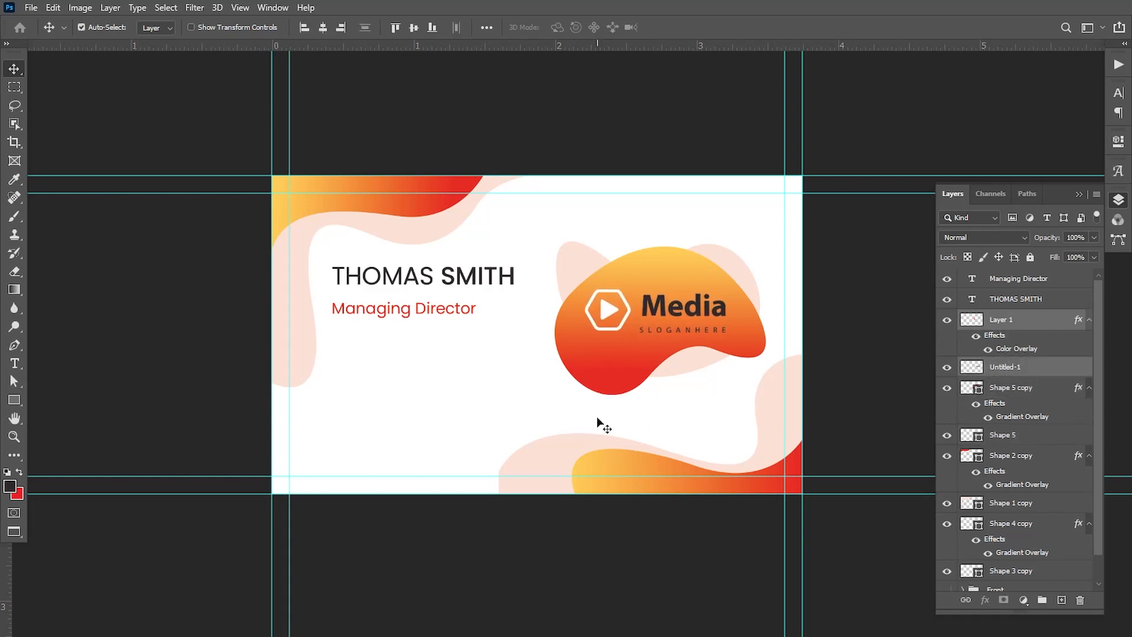
Scale the name and job title texts down together slightly, keeping their left edge in place
click(1012, 297)
shift+click(1018, 278)
key(ctrl+t)
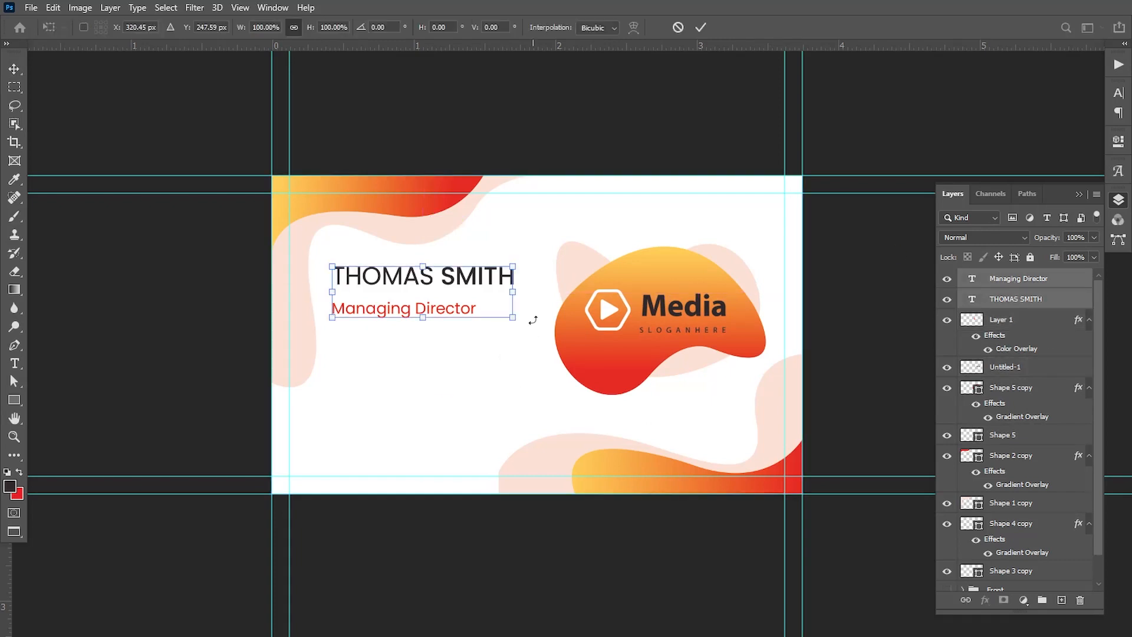
drag(512, 317, 491, 321)
key(Return)
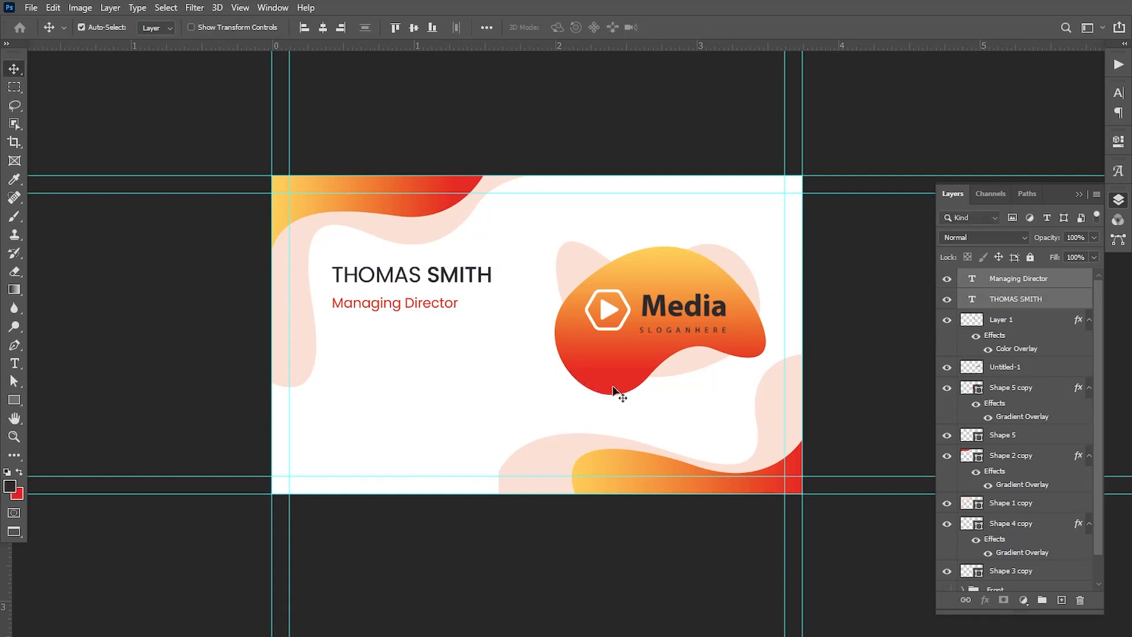
Draw a circle of about 56 px diameter below the start of the job title with the Ellipse tool
click(14, 400)
click(76, 428)
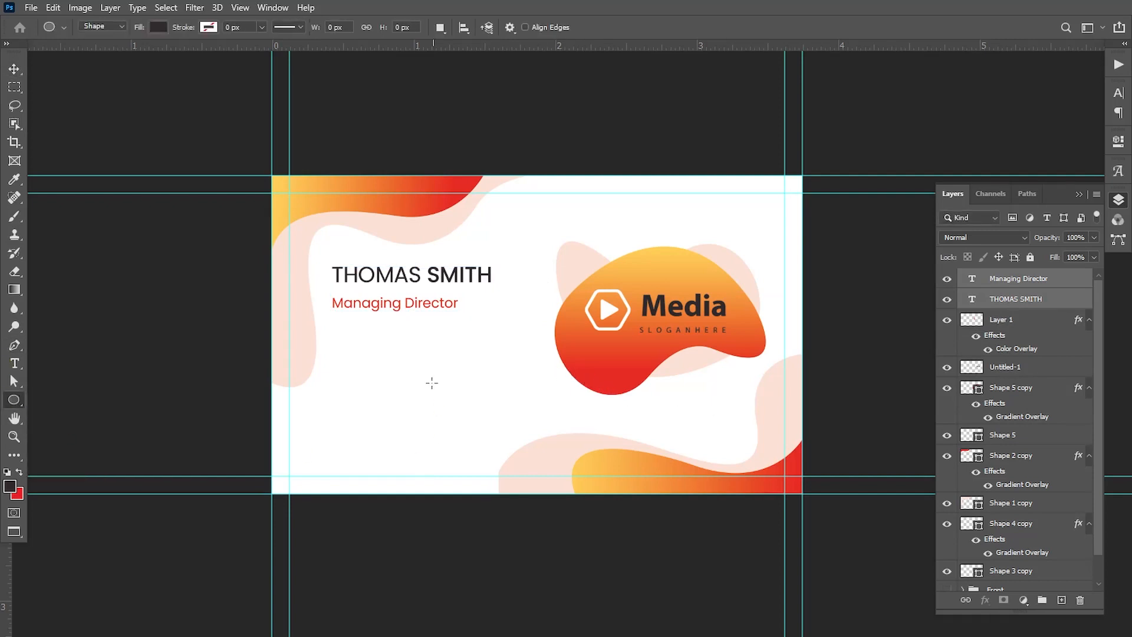
click(393, 379)
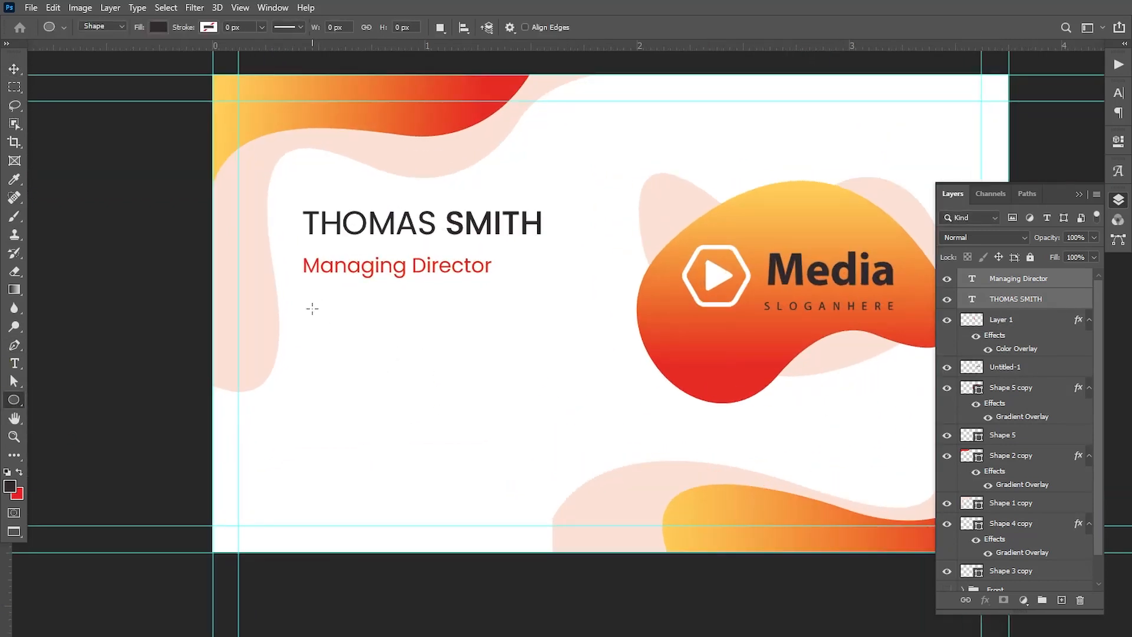
drag(312, 308, 352, 381)
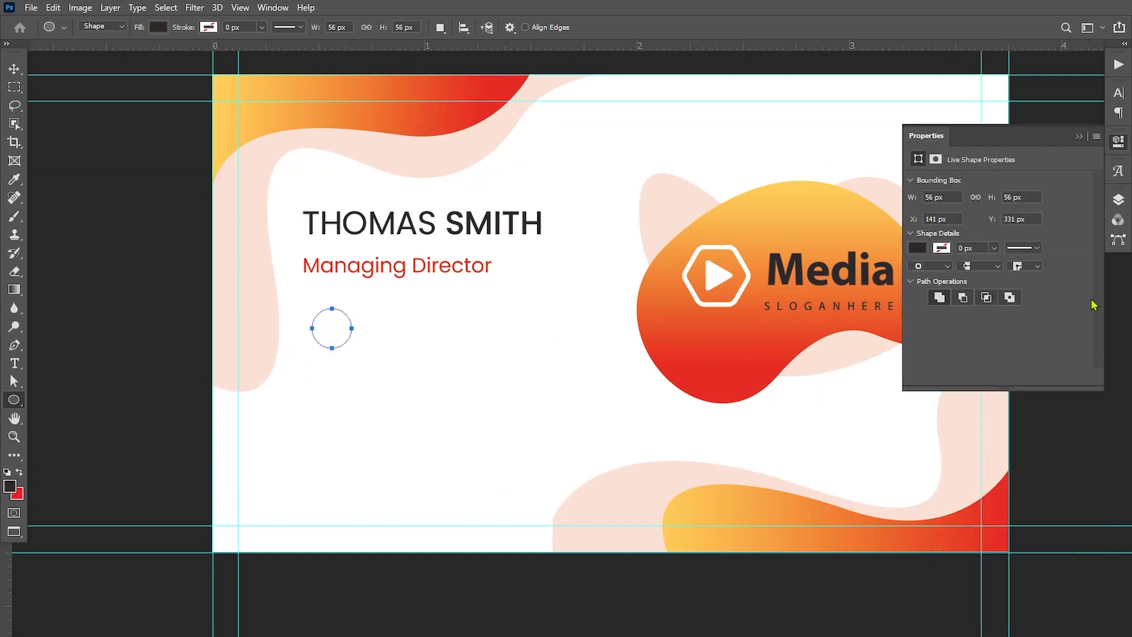
Fill the small circle with orange #f1692e and move it so its left edge aligns with the job title
click(1118, 200)
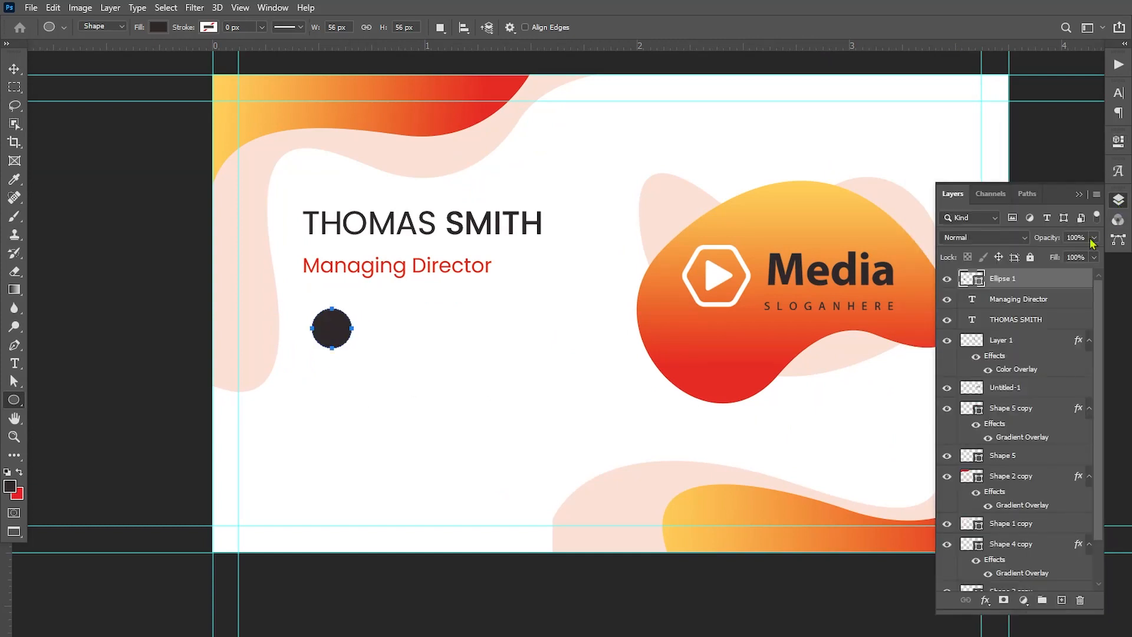
double_click(979, 280)
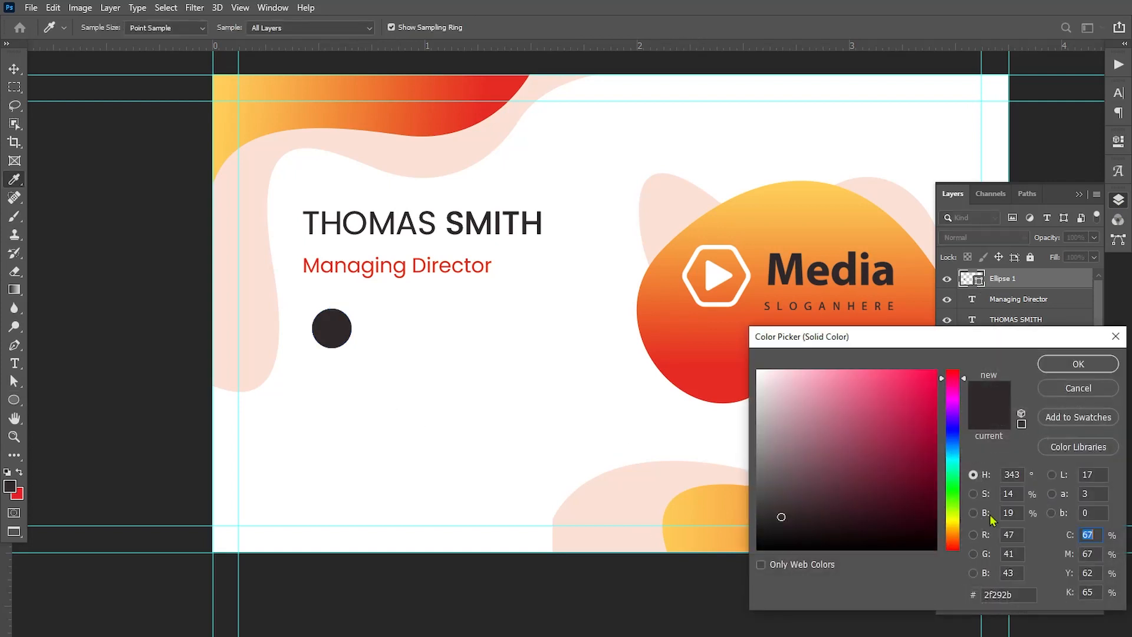
drag(1009, 591, 974, 590)
text(f16)
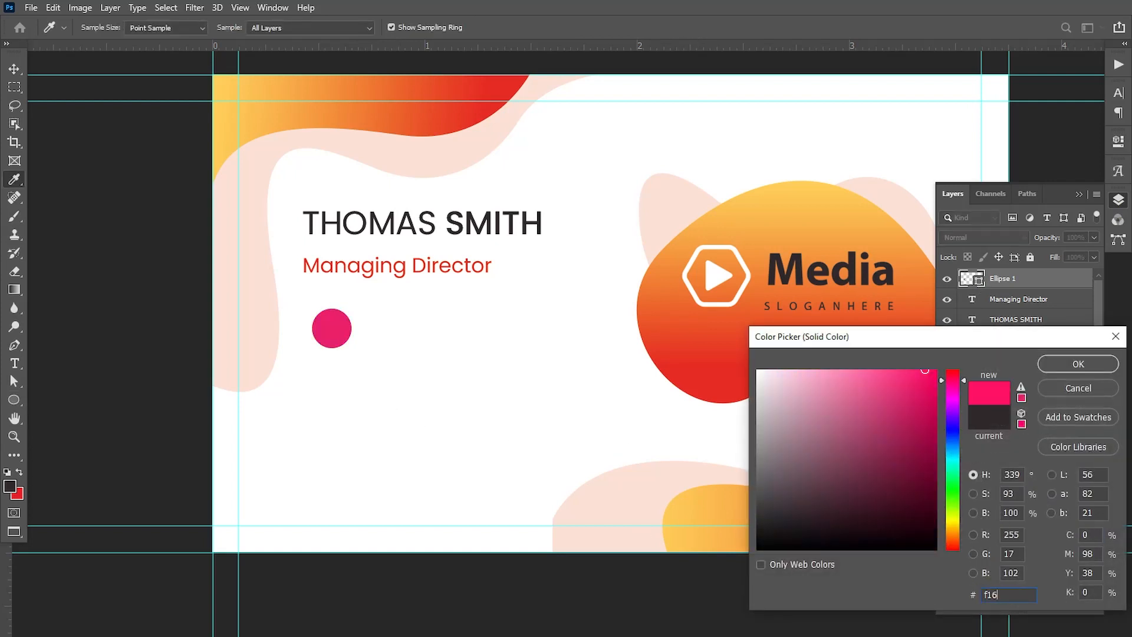
text(92e)
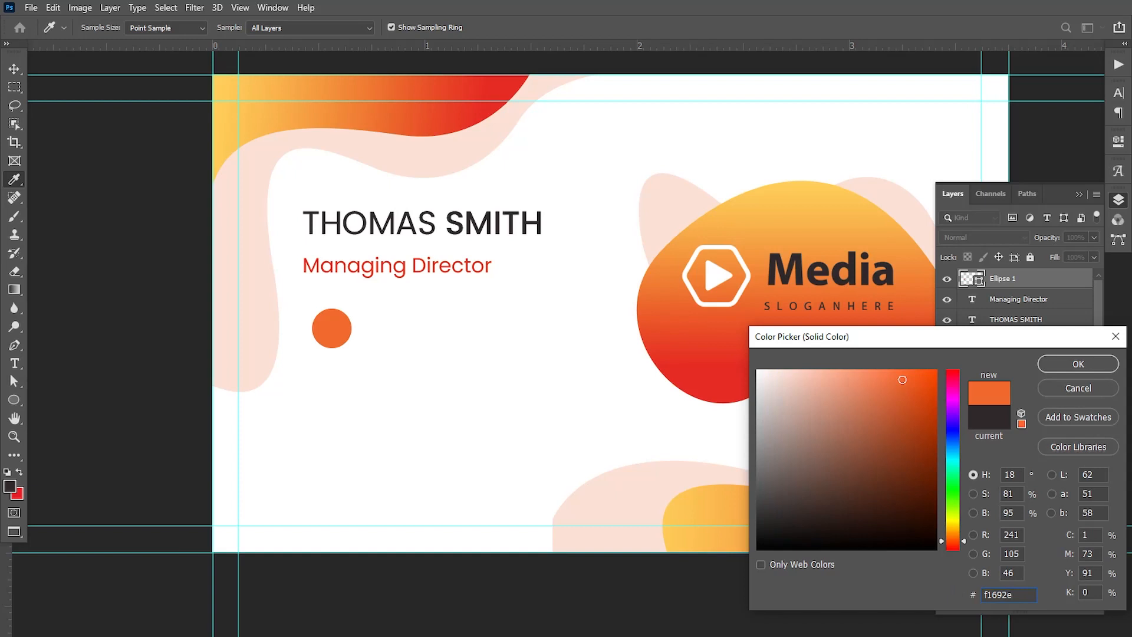
click(1079, 364)
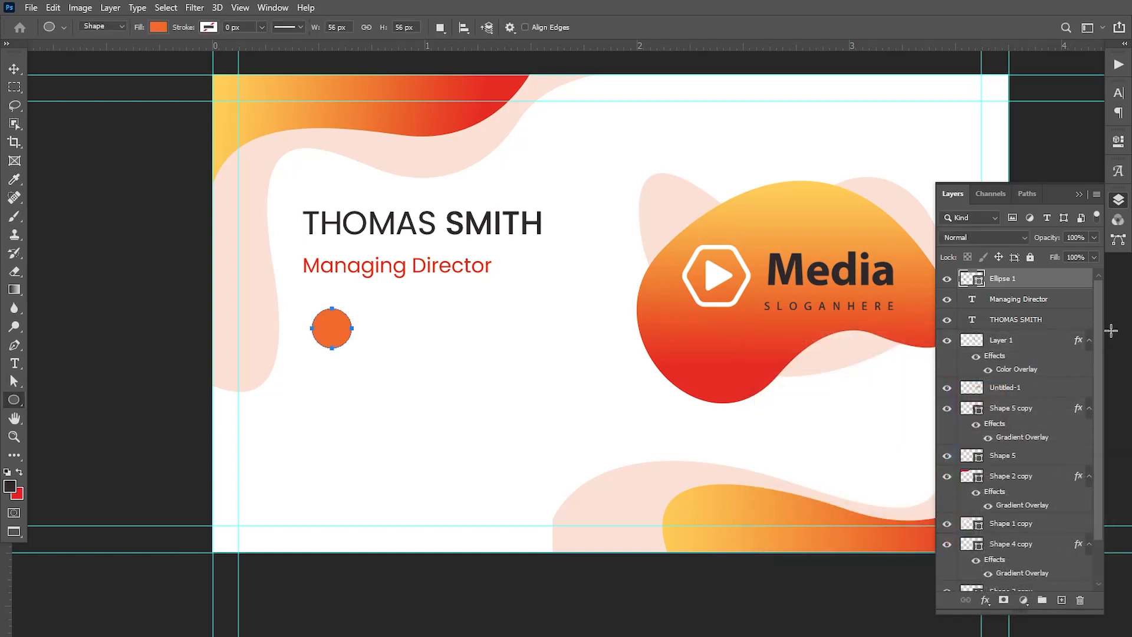
click(14, 69)
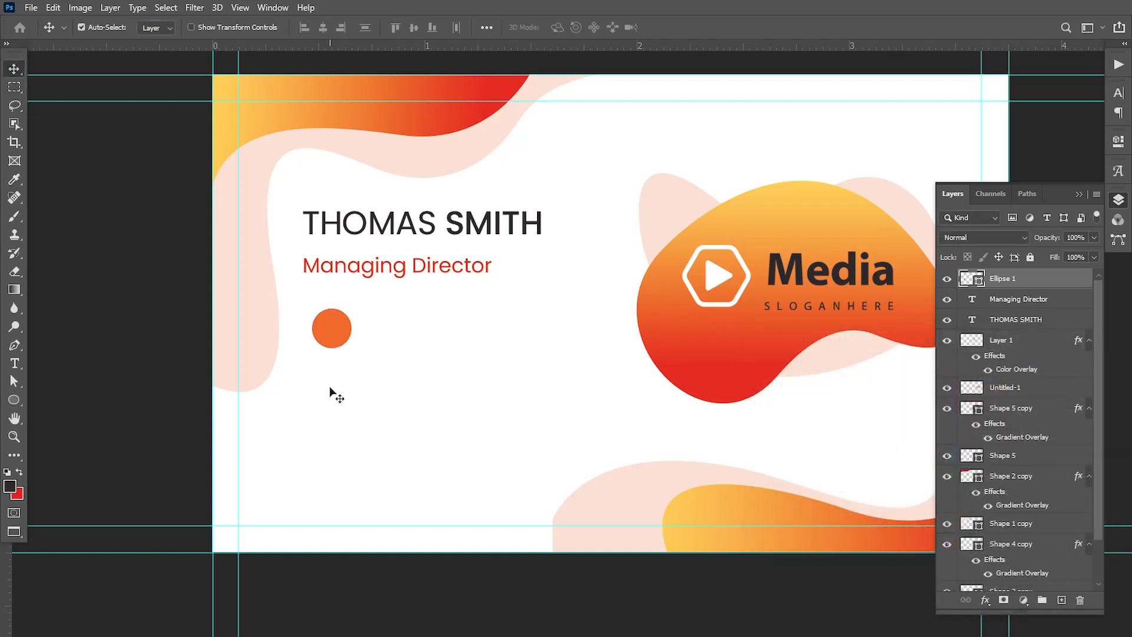
drag(337, 328, 325, 336)
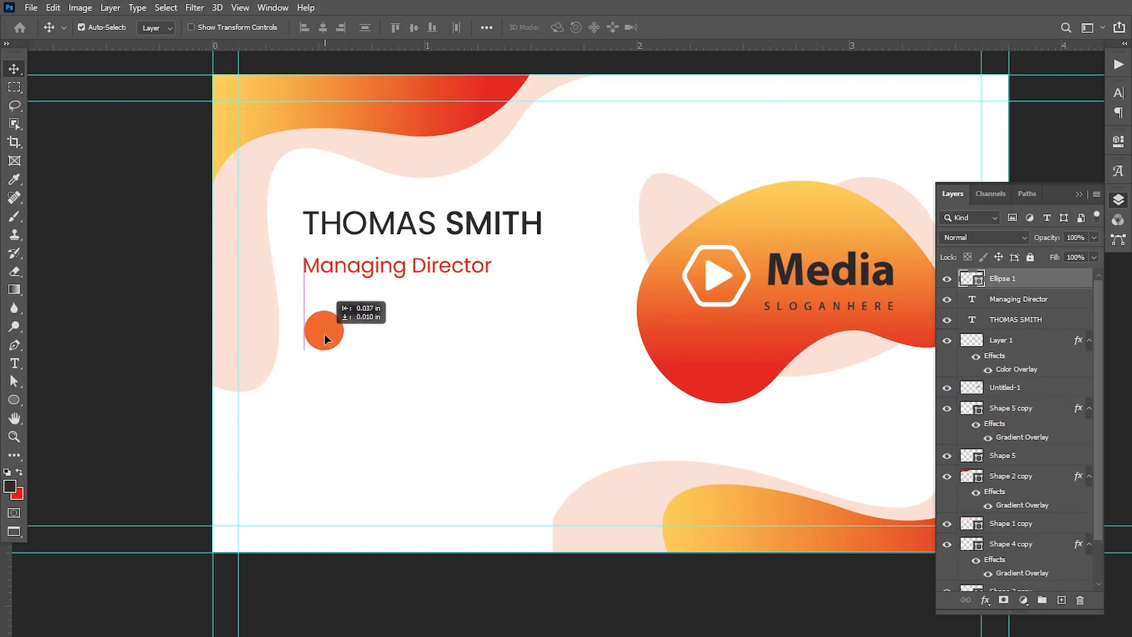
Place the call icon image, scaled down to fit inside the orange circle, and give it a white Color Overlay
click(31, 8)
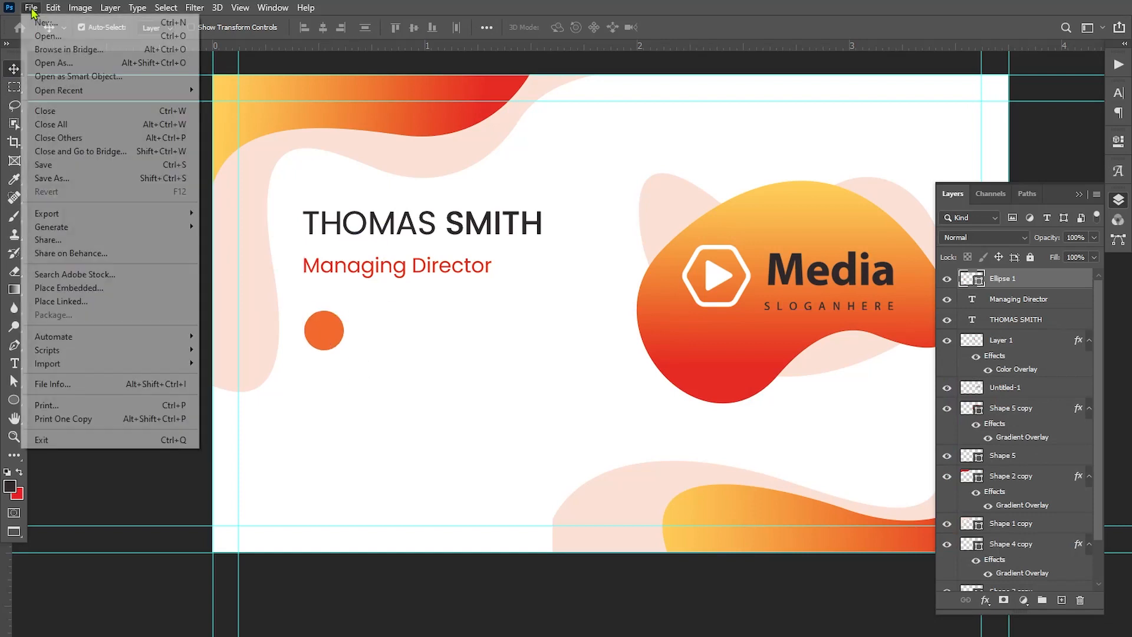
click(69, 287)
click(216, 230)
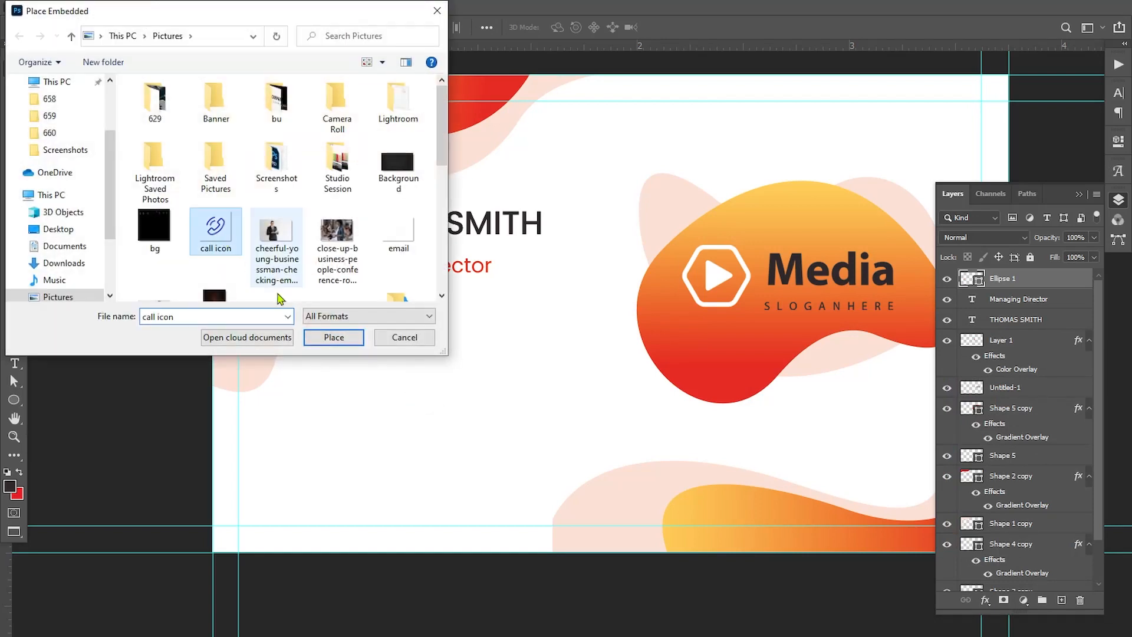
click(331, 339)
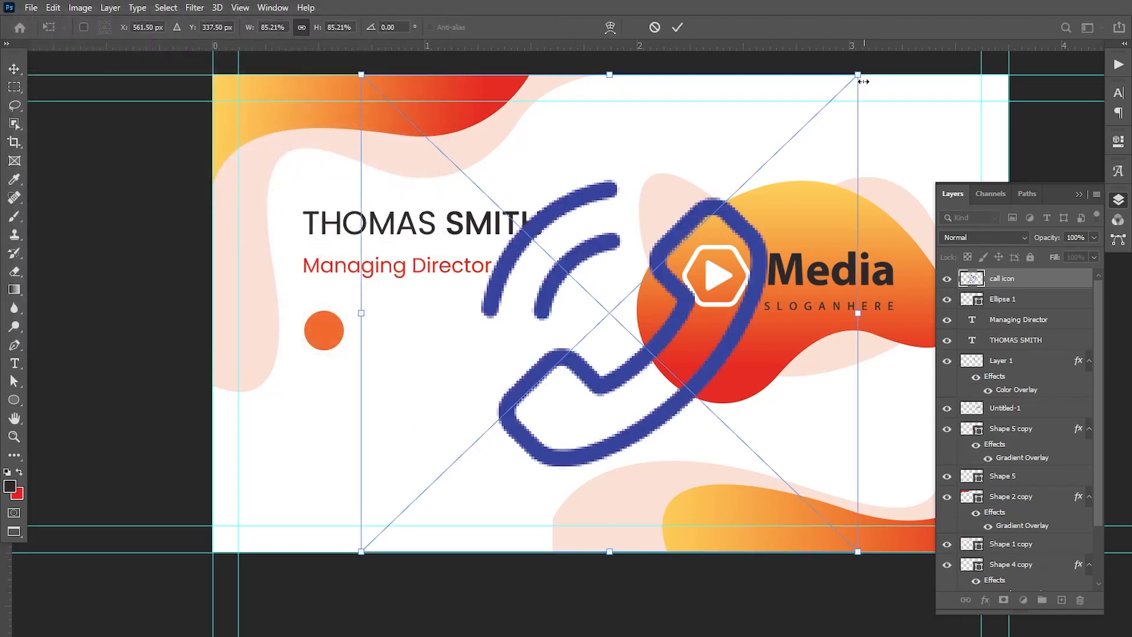
drag(862, 81, 328, 332)
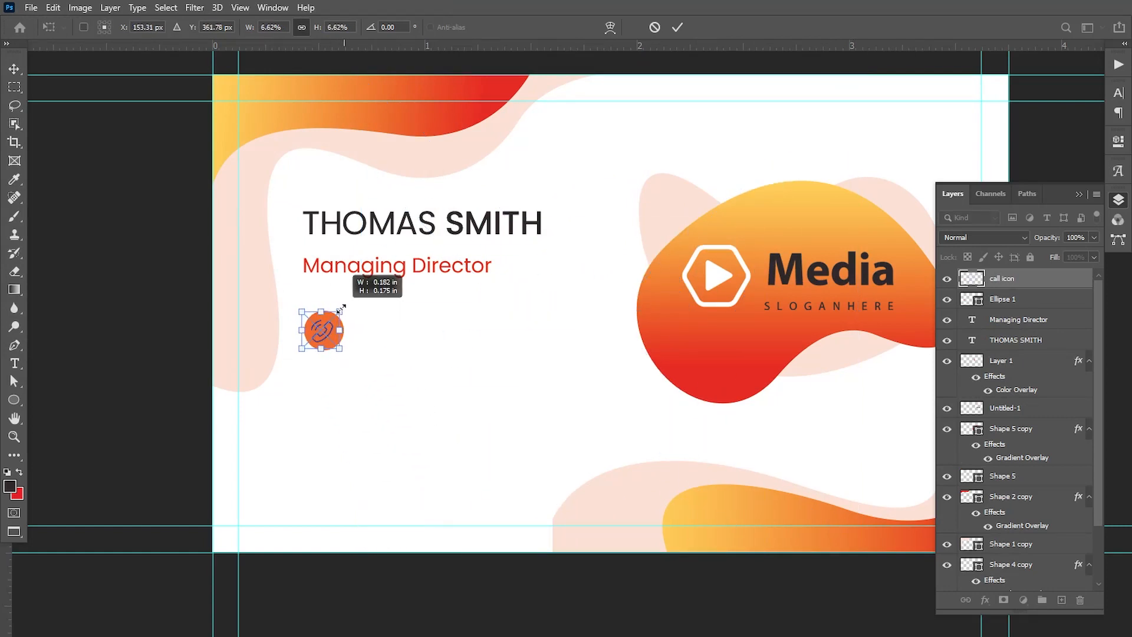
key(Return)
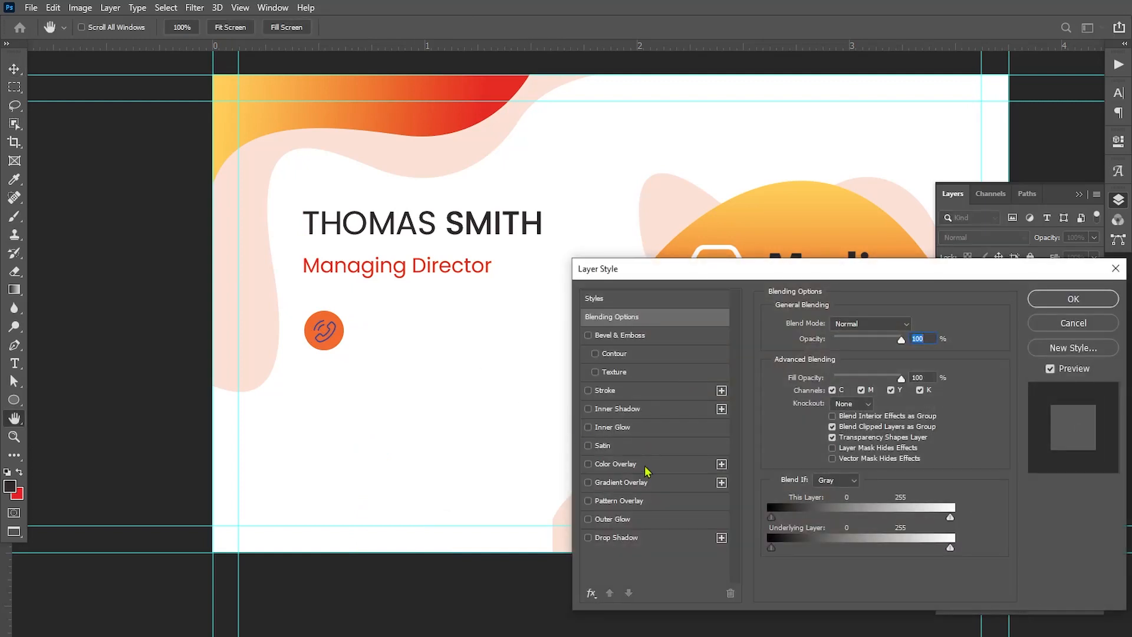
click(647, 466)
click(1073, 299)
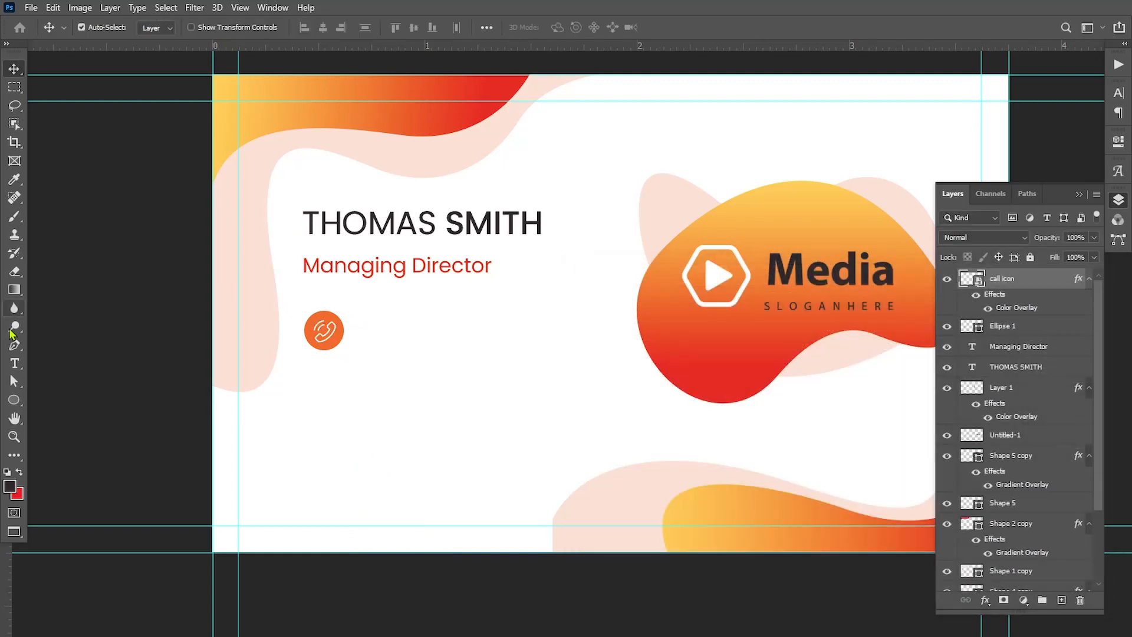
Add a text layer on the card containing the cardholder's phone number
click(14, 363)
click(378, 337)
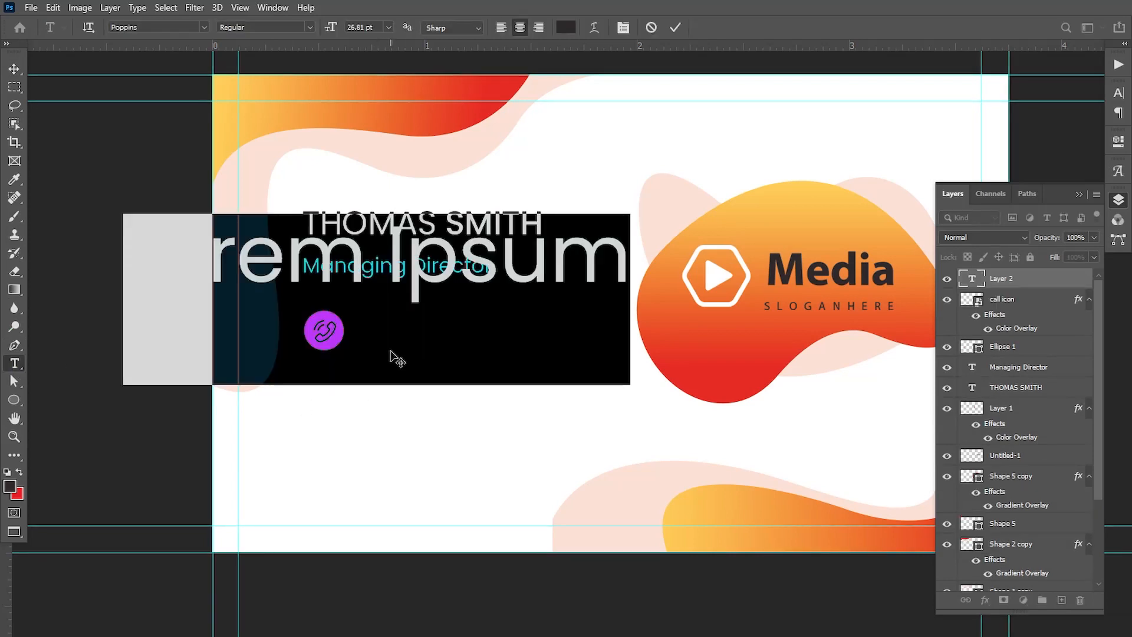
text(18)
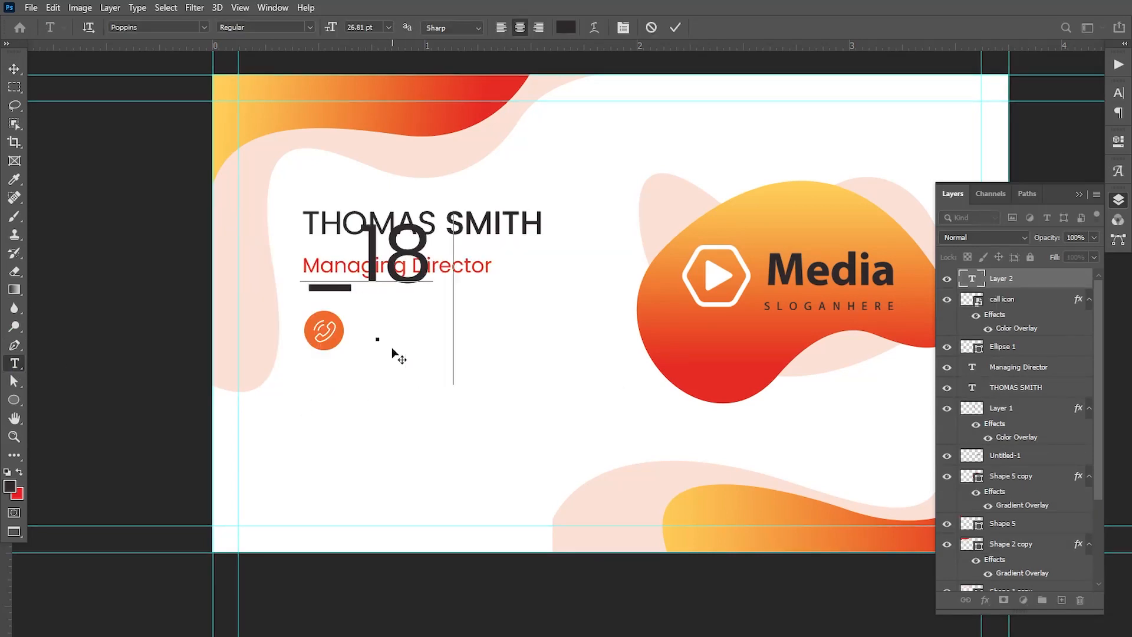
text( 012)
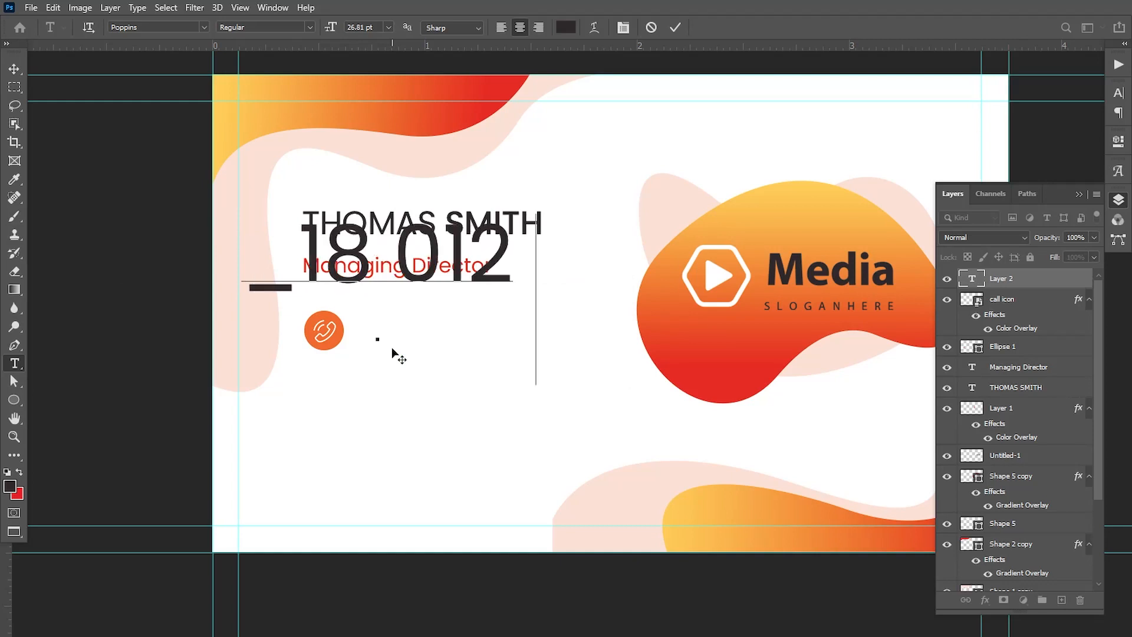
text(34 5678)
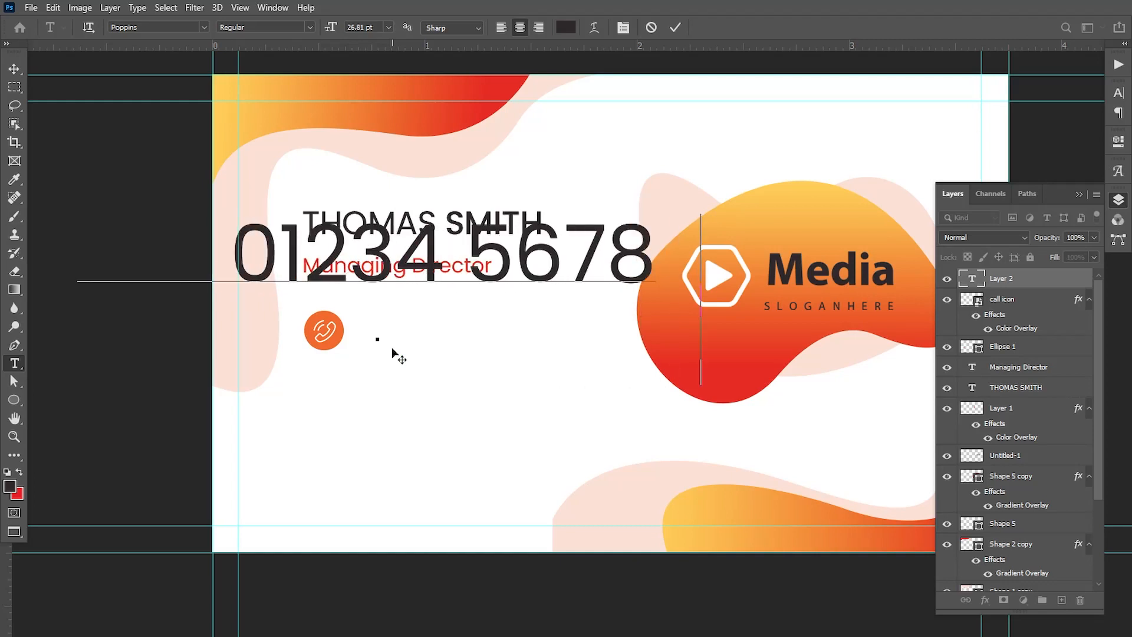
text( 0000)
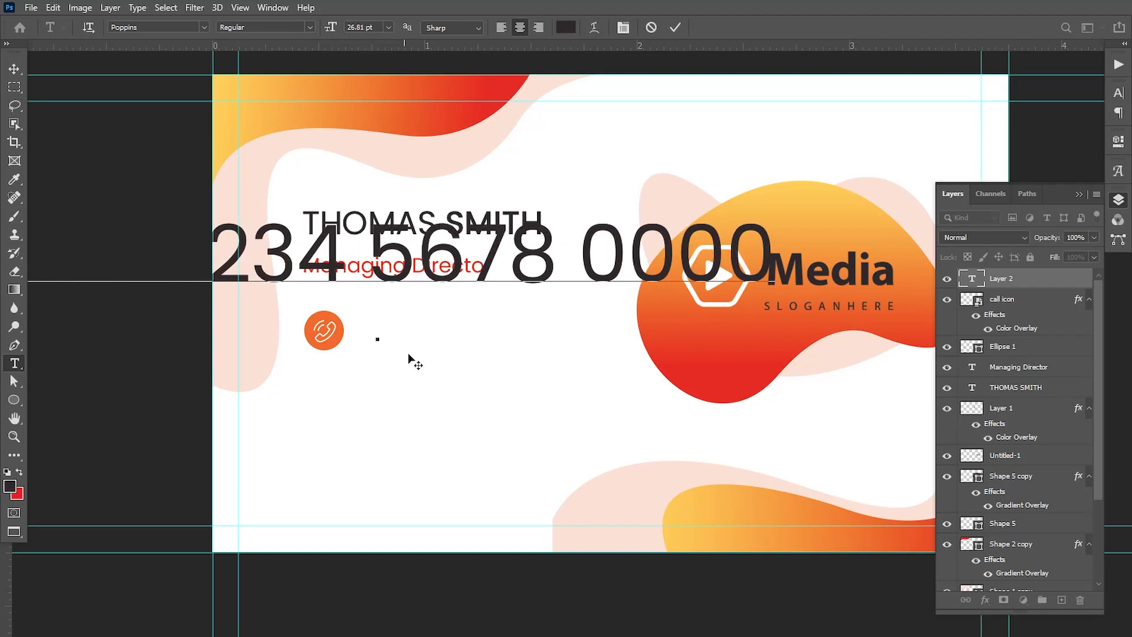
key(ctrl+Return)
Scale the phone number text down to about 36% and move it beside the call icon
key(v)
key(ctrl+t)
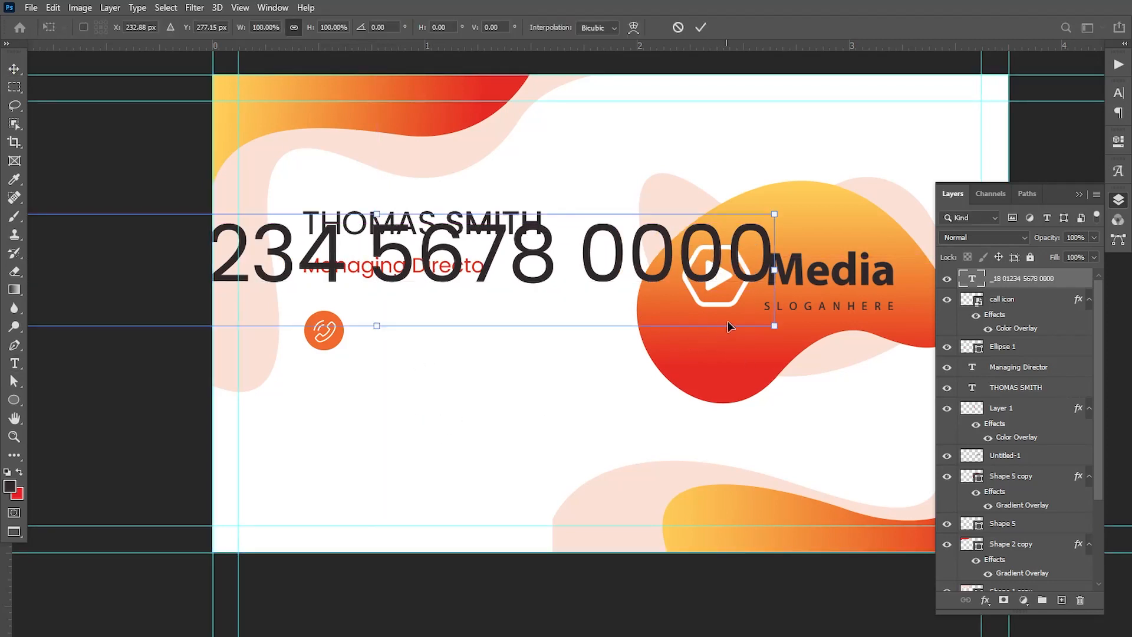
drag(774, 214, 518, 250)
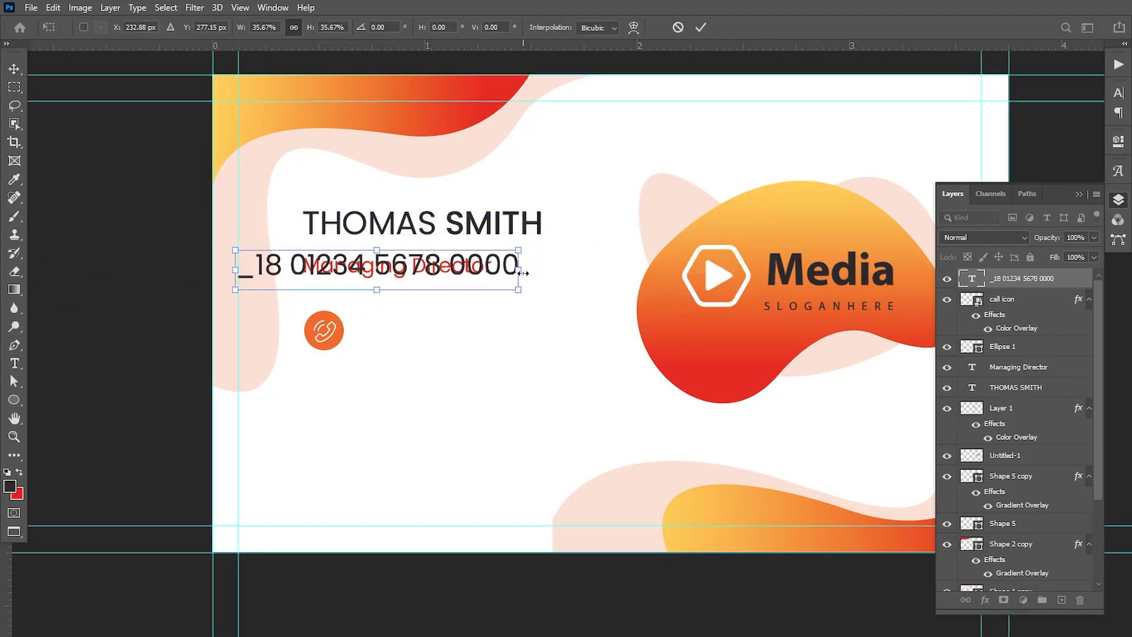
drag(458, 272, 586, 336)
key(Return)
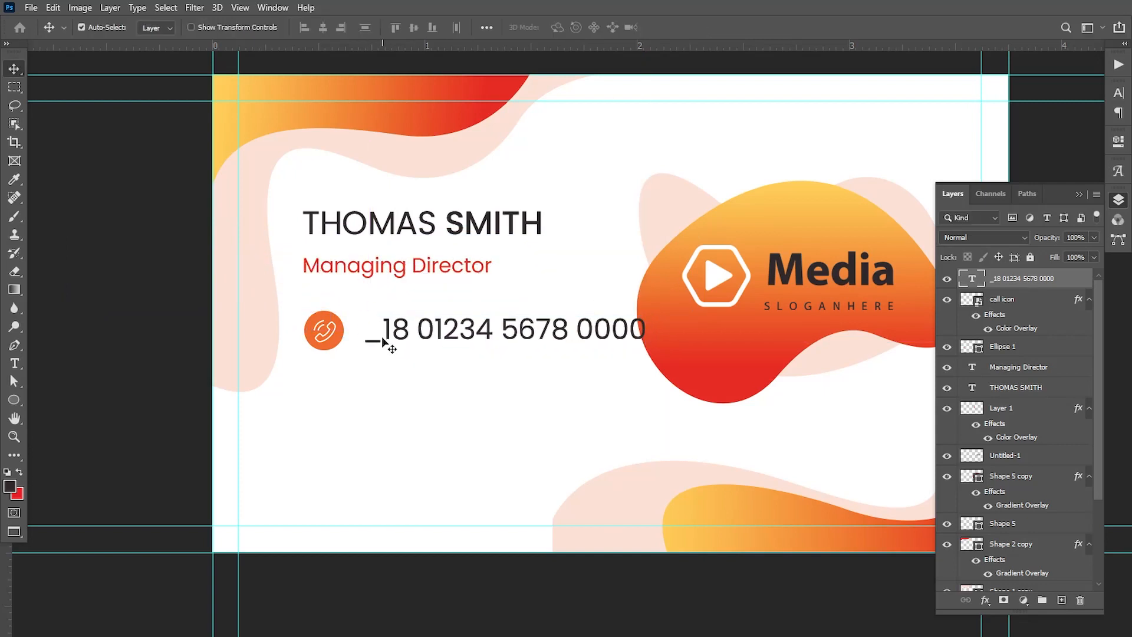
Replace the underscore before the phone number with a plus sign and delete the zero that follows the country code
click(15, 363)
double_click(366, 339)
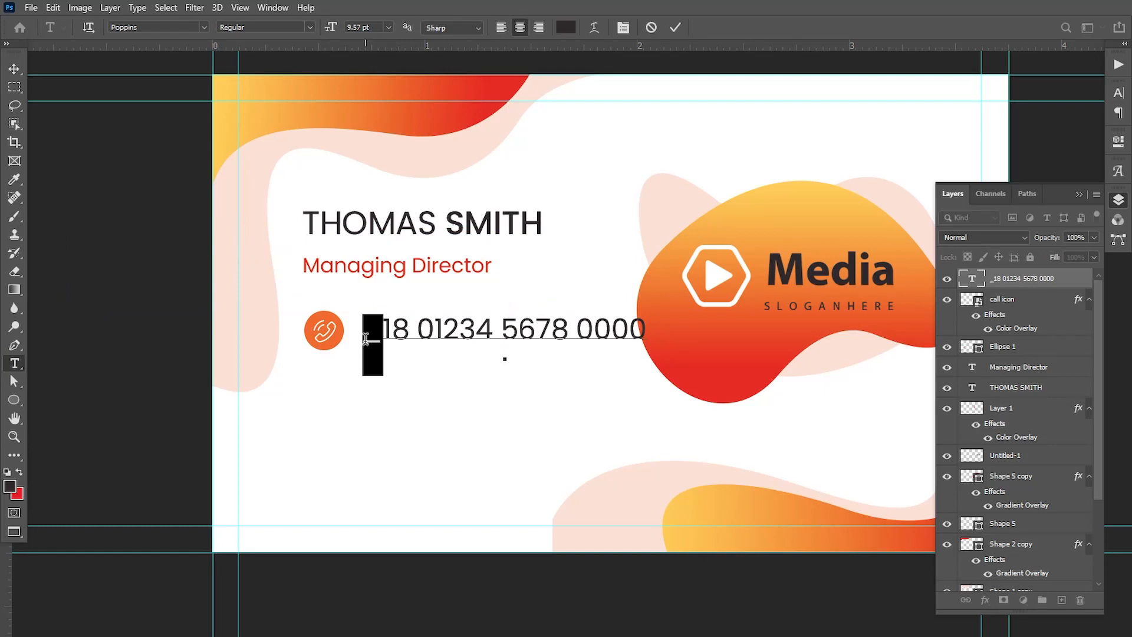
text(+)
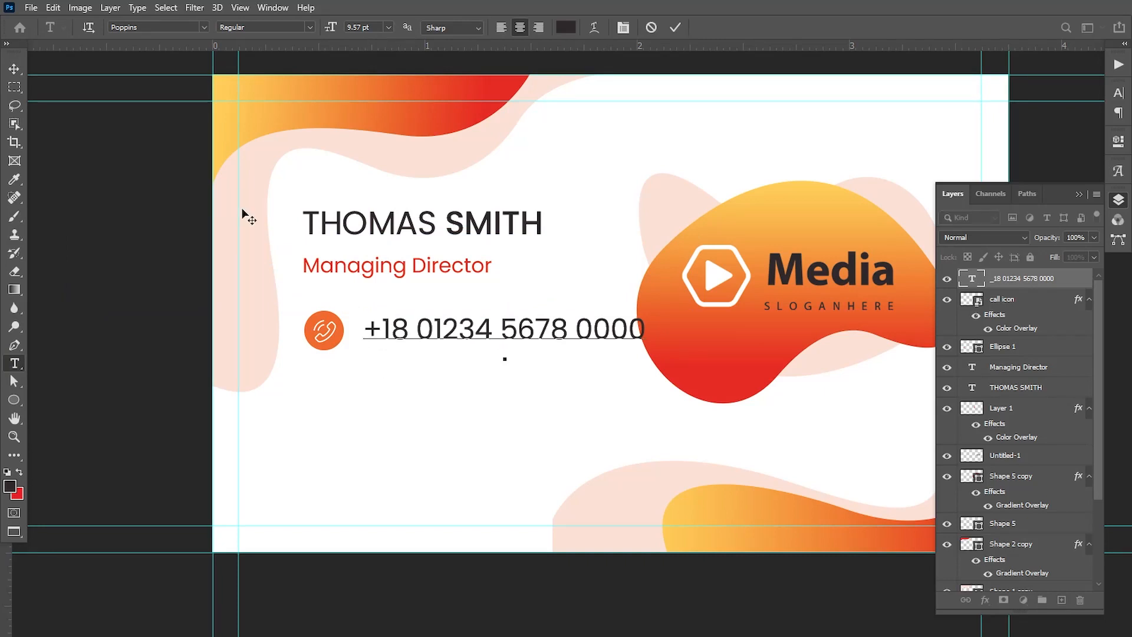
click(13, 69)
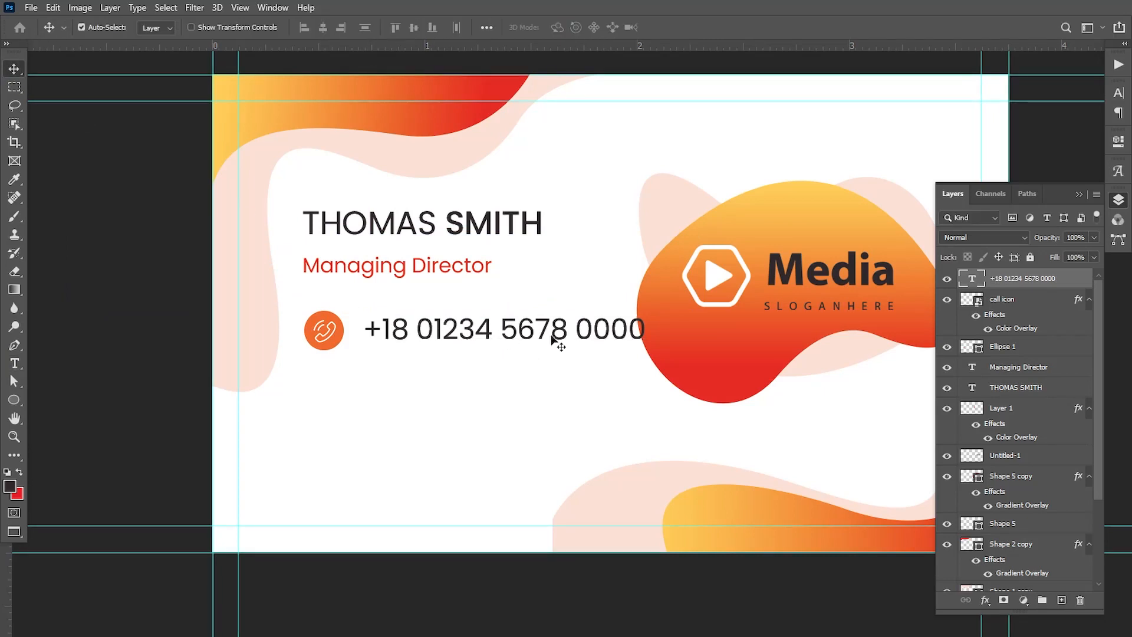
click(15, 363)
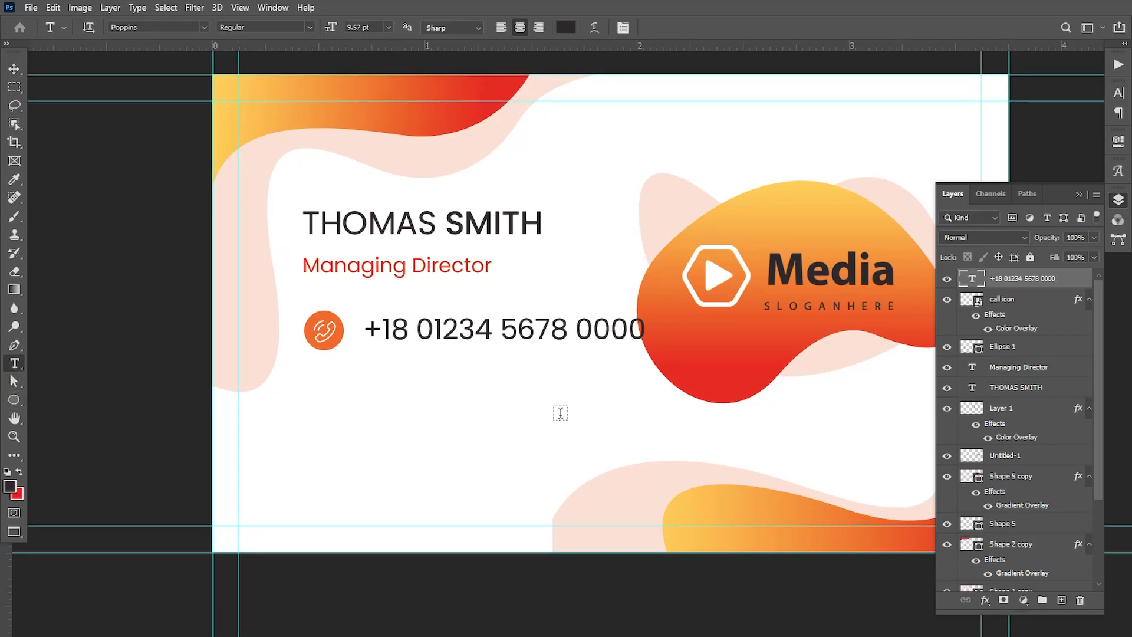
click(436, 332)
key(BackSpace)
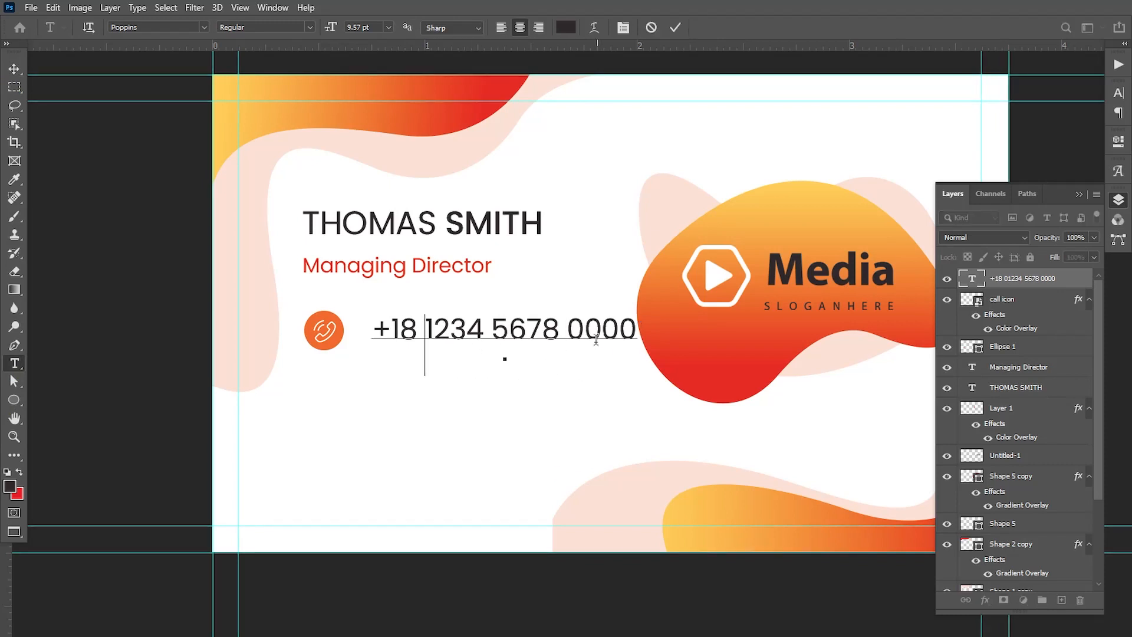
click(16, 70)
Nudge the phone number closer to the call icon and slightly down to line up with the circle
key(Left)
key(Left)
key(Left)
key(Left)
key(Left)
key(Left)
key(Left)
key(Left)
key(Left)
key(Left)
key(Left)
key(Left)
key(Left)
key(Left)
key(Left)
key(Left)
key(Left)
key(Left)
key(Left)
key(Left)
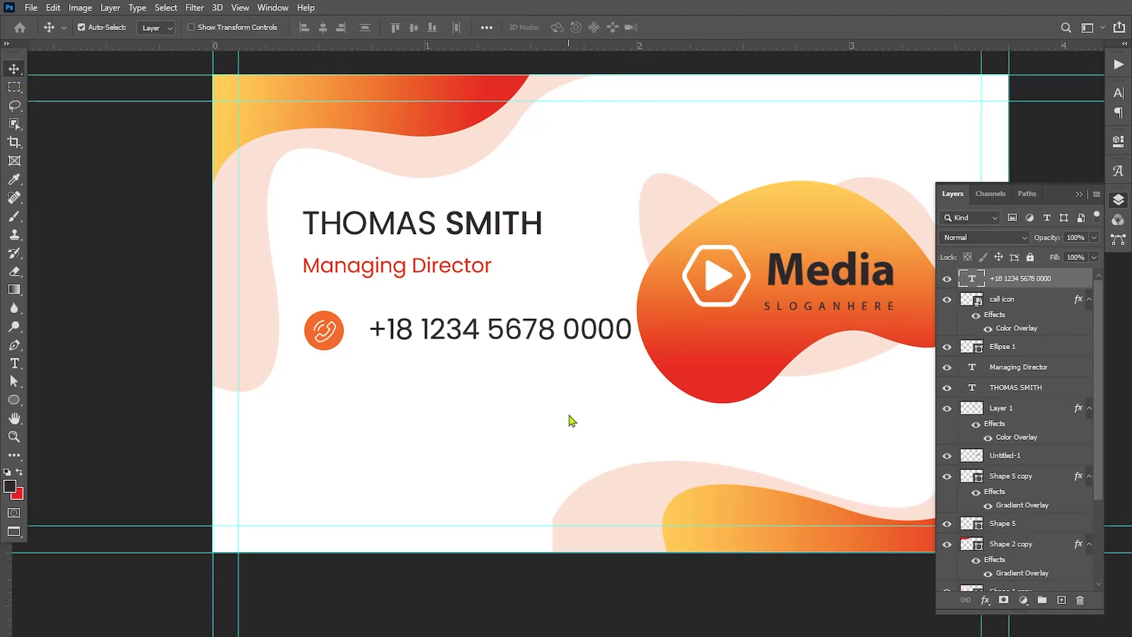
key(Left)
key(Left)
key(Left)
key(Left)
key(Down)
key(Down)
key(Down)
key(Down)
key(Down)
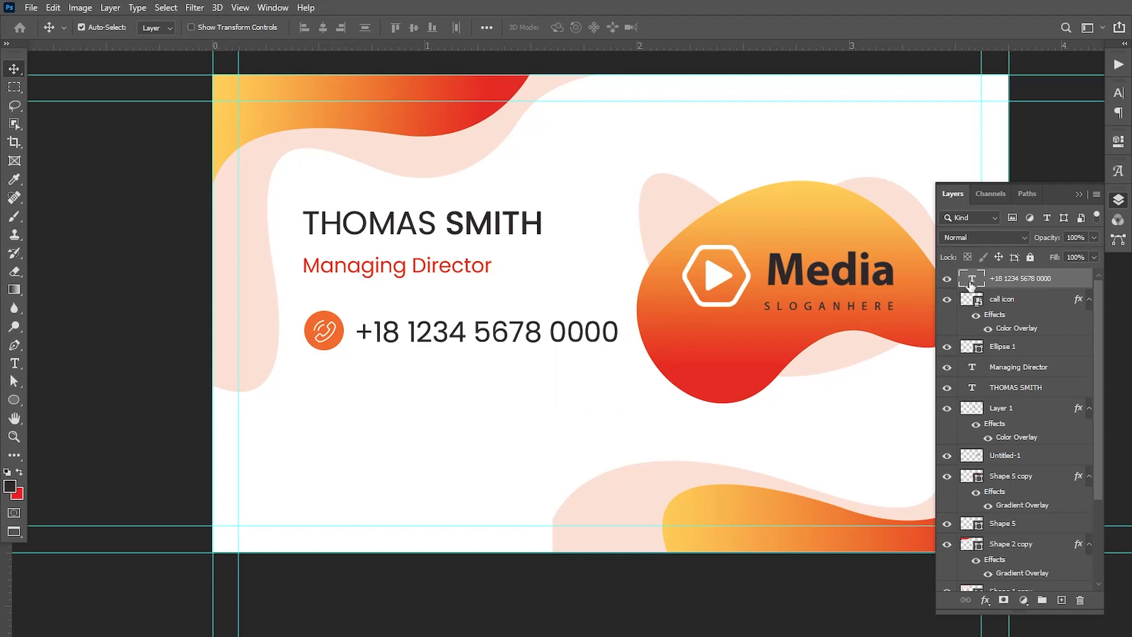
Set the phone number's font size to 8 pt
double_click(972, 282)
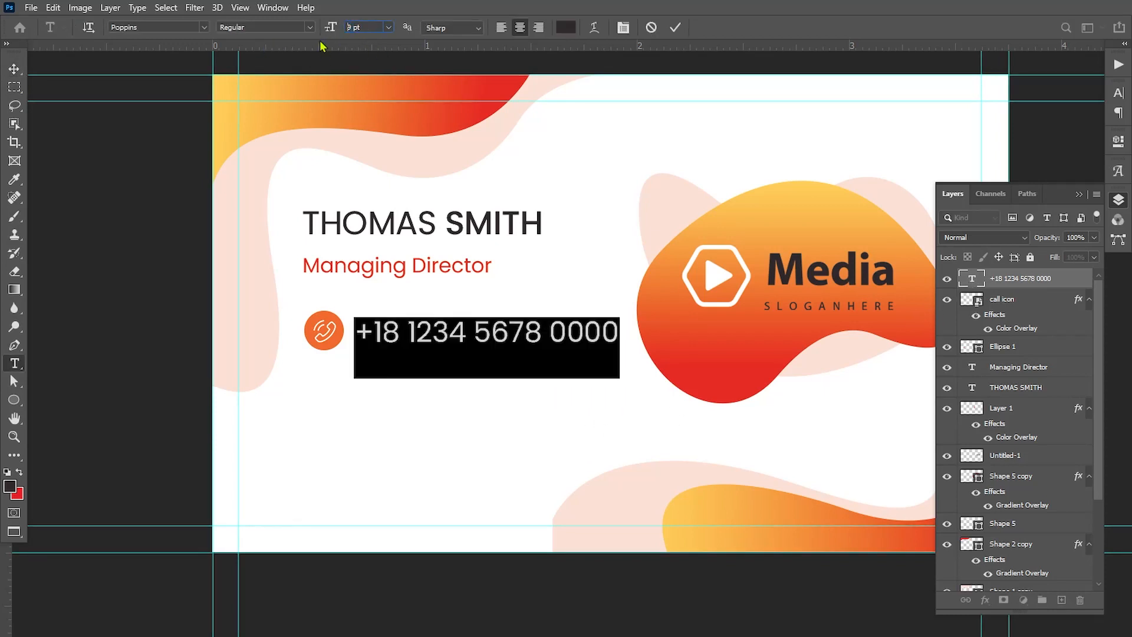
key(Down)
click(14, 68)
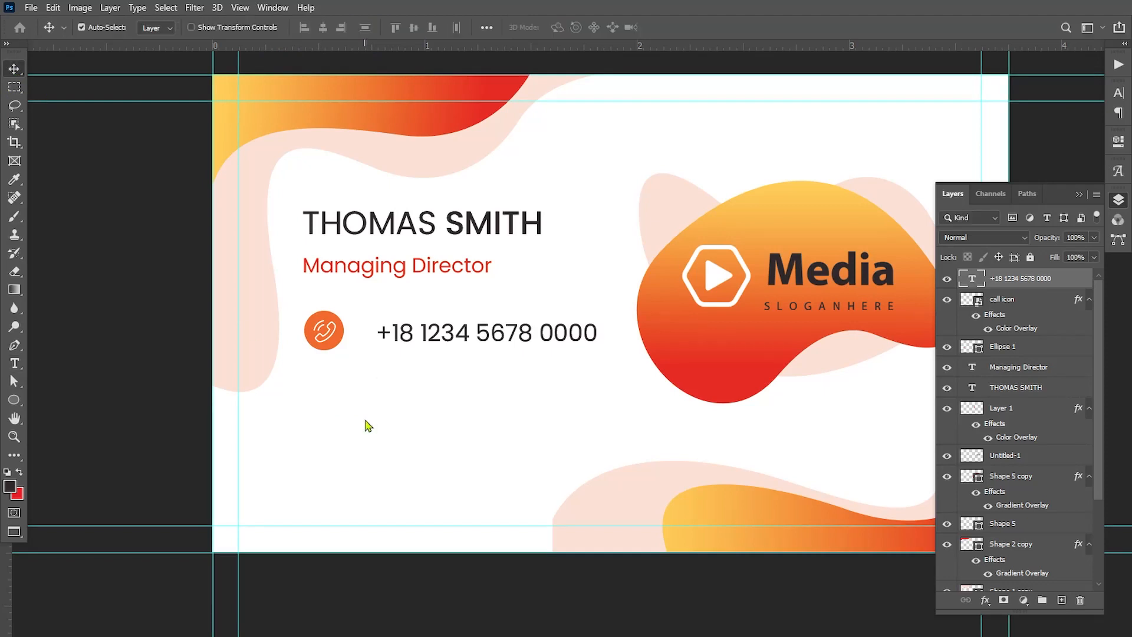
Move the resized phone number left toward the call icon and centre it vertically on the circle
key(Left)
key(Left)
key(Left)
key(Left)
key(Left)
key(Left)
key(Left)
key(Left)
key(Left)
key(Left)
key(Left)
key(Left)
key(Left)
key(Left)
key(Left)
key(Left)
key(Left)
key(Left)
key(Left)
key(Left)
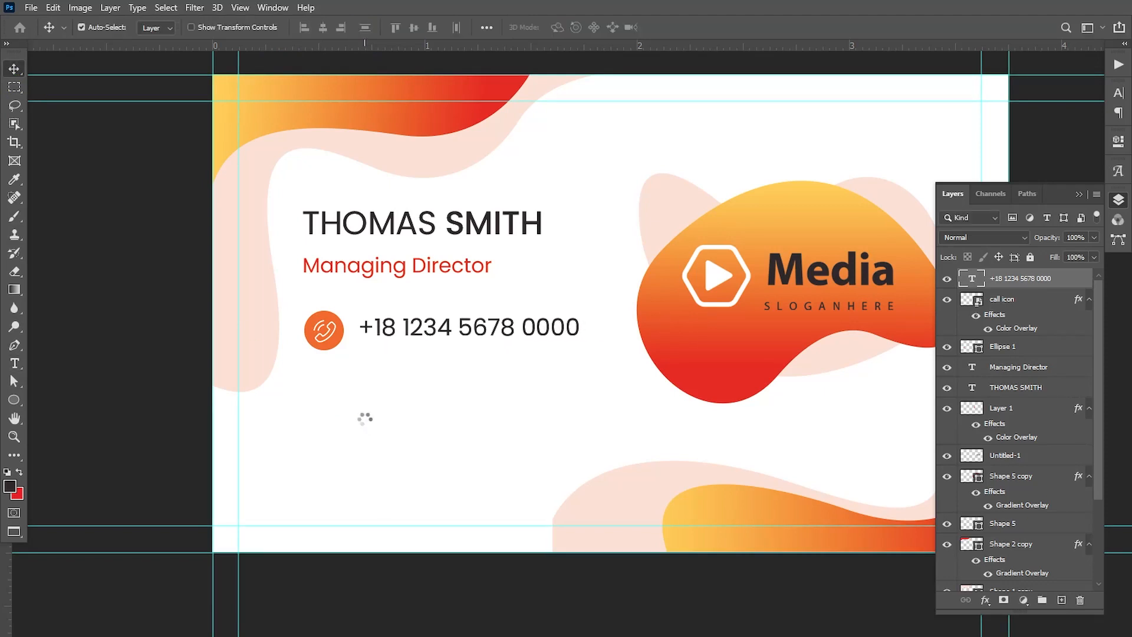
key(Down)
key(Down)
key(Down)
key(Down)
key(Down)
key(Down)
key(Down)
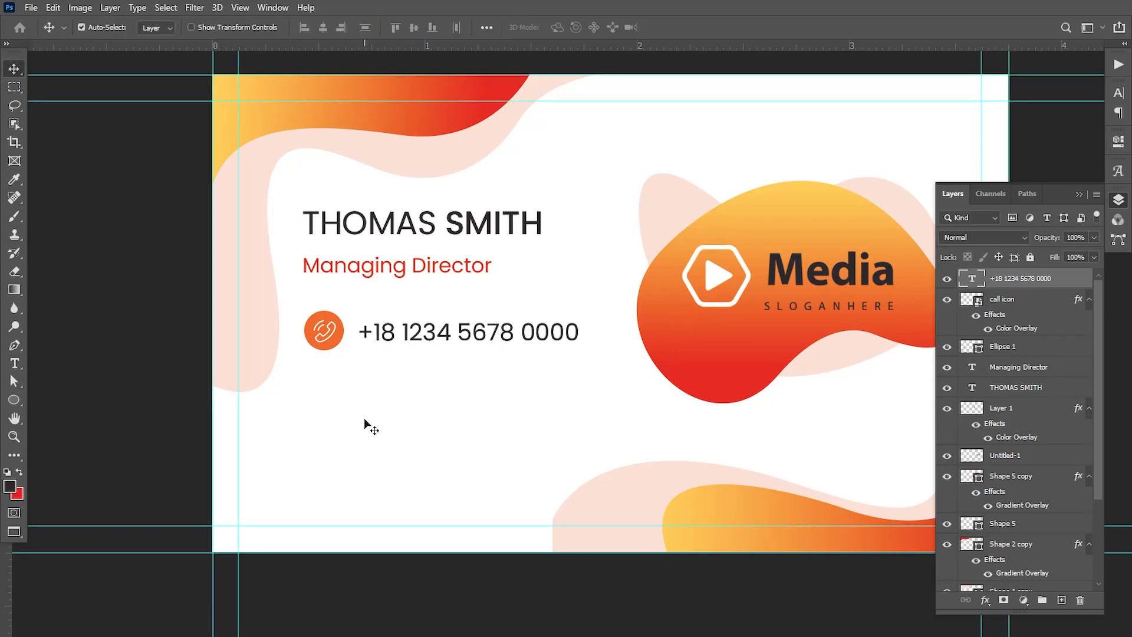
key(Left)
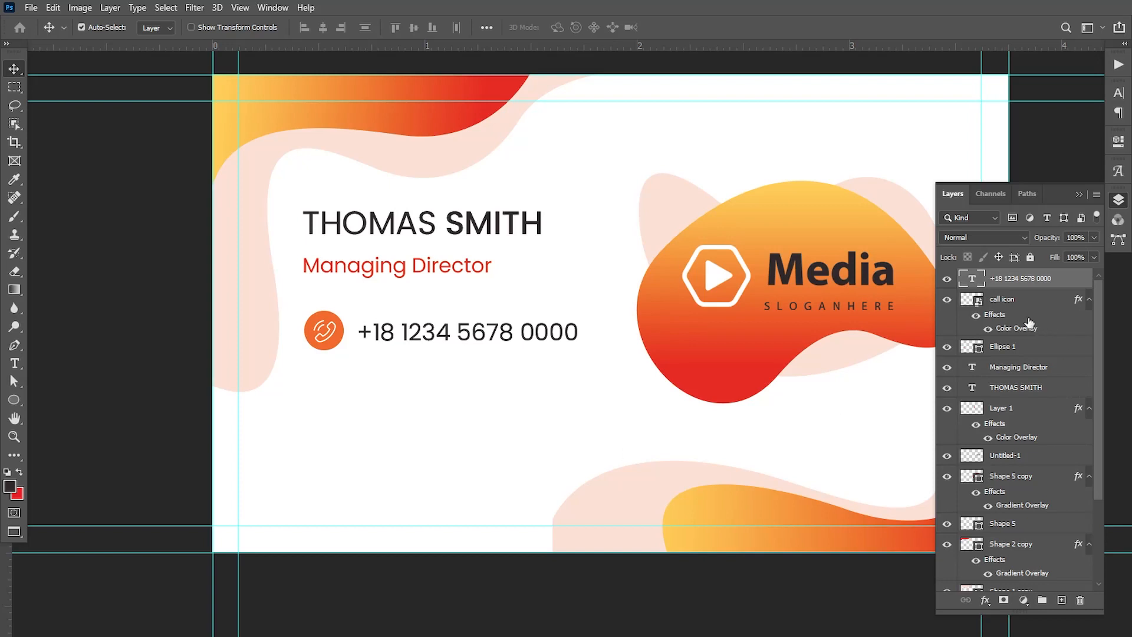
Duplicate the orange circle and phone number together twice, stacking the copies below at roughly even spacing
ctrl+click(1013, 346)
drag(339, 334, 338, 396)
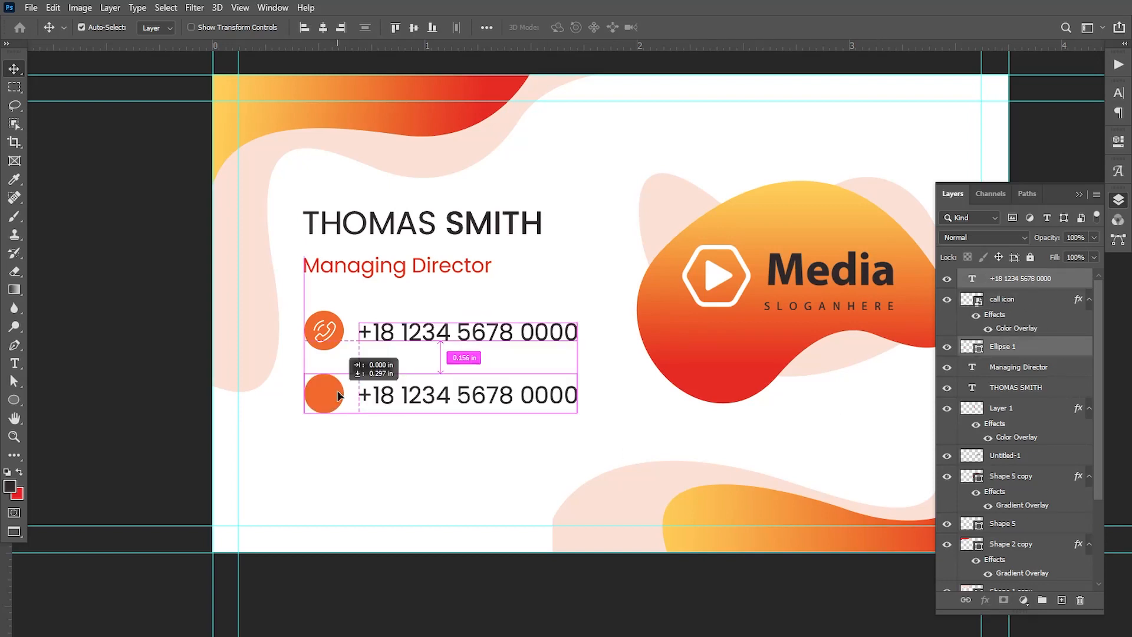
drag(338, 390, 328, 458)
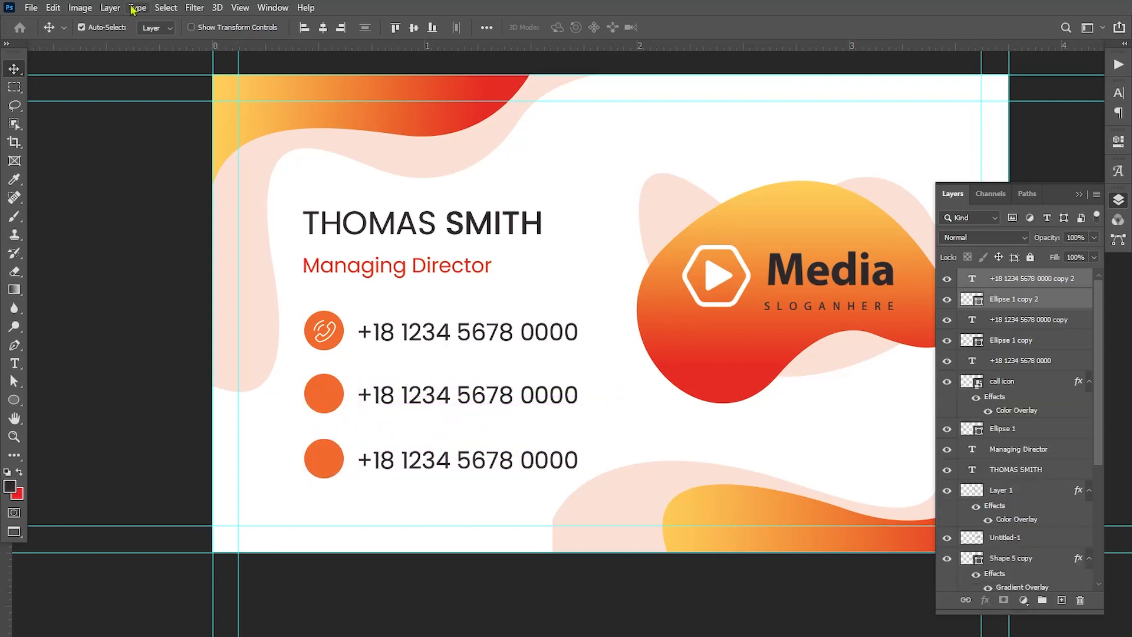
Place the email icon file into the card document as an embedded object
click(31, 8)
click(61, 279)
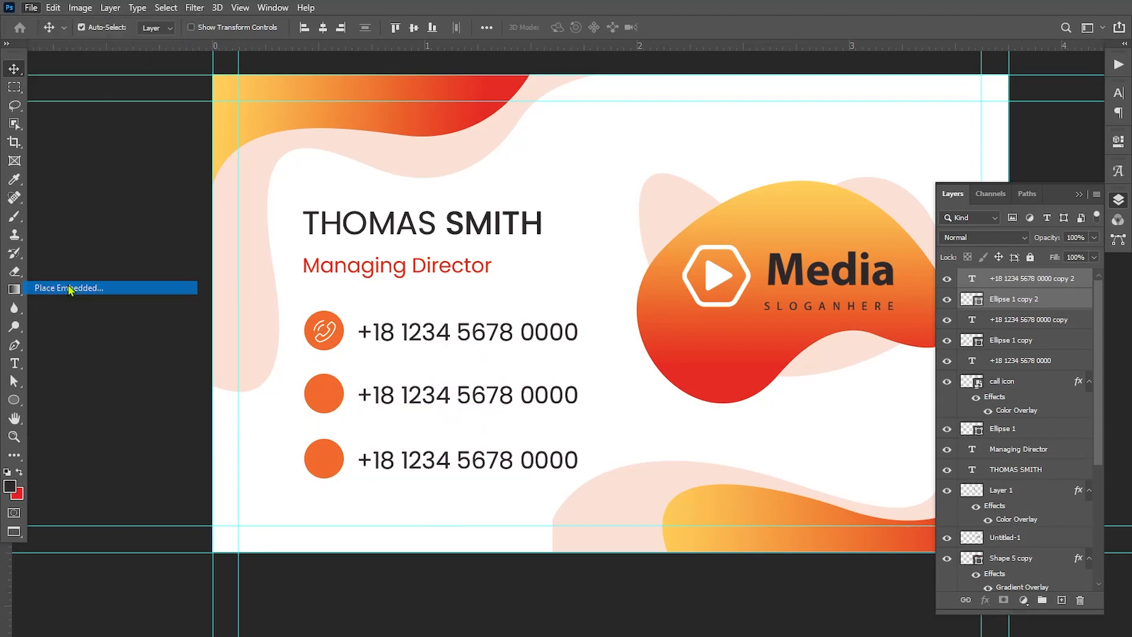
drag(442, 127, 441, 160)
click(398, 129)
click(334, 337)
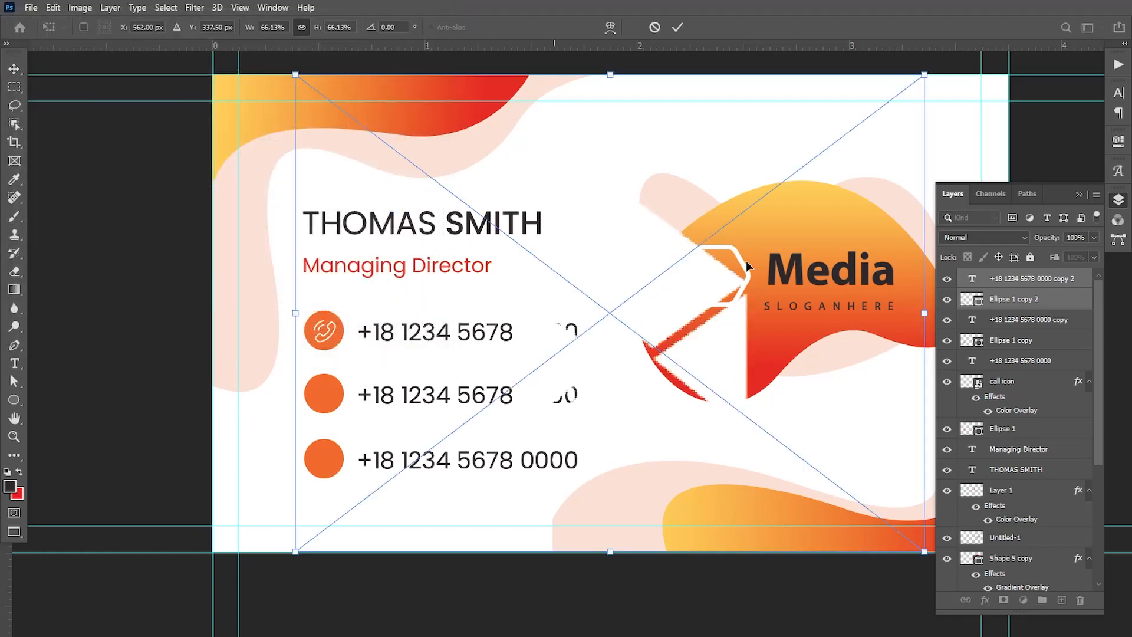
Scale the placed email icon down and position it centred on the middle orange circle
drag(923, 74, 672, 265)
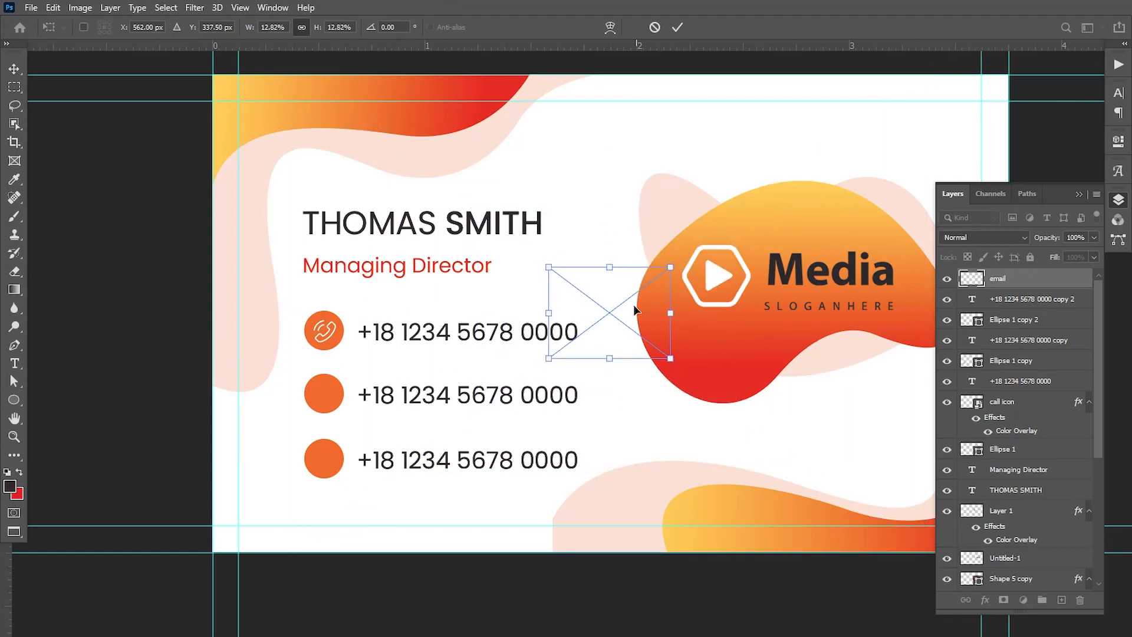
drag(626, 316, 335, 389)
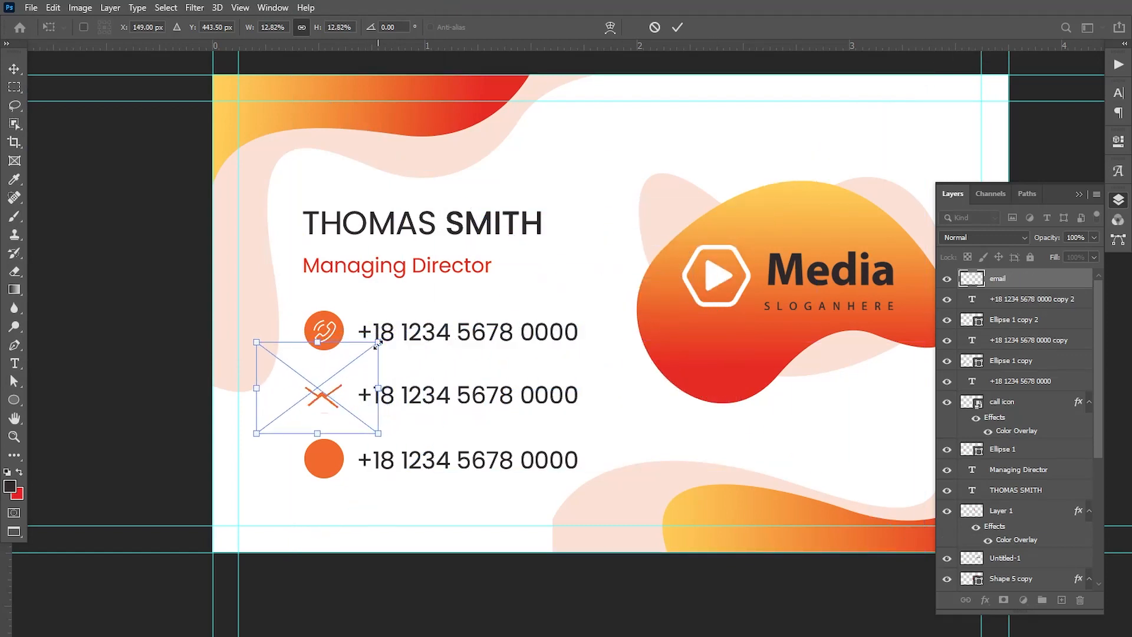
drag(377, 343, 347, 388)
key(Return)
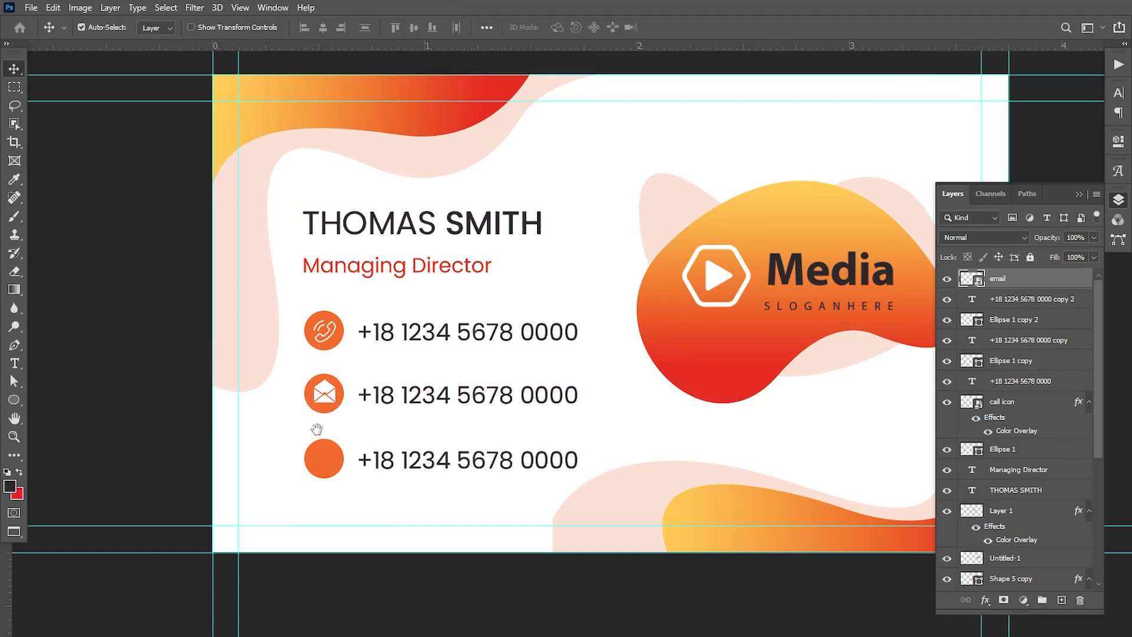
Replace the middle phone number with the placeholder e-mail address and move it right, clear of the envelope icon
scroll(296, 417, up, 3)
drag(380, 336, 378, 340)
drag(652, 391, 390, 355)
key(t)
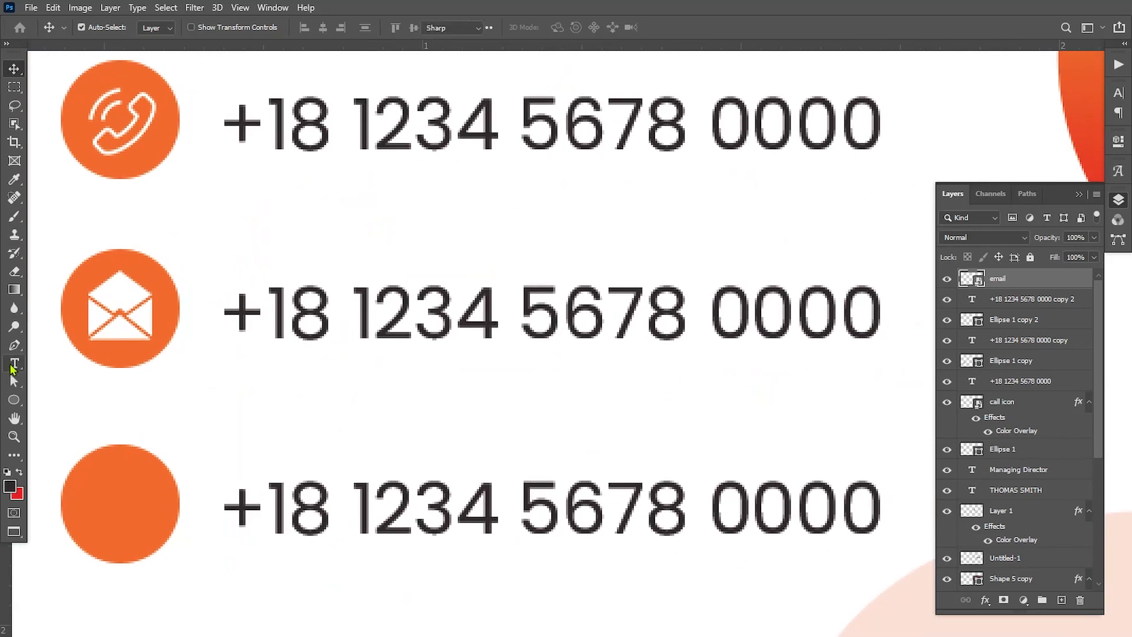
drag(240, 305, 881, 289)
text(yourweb)
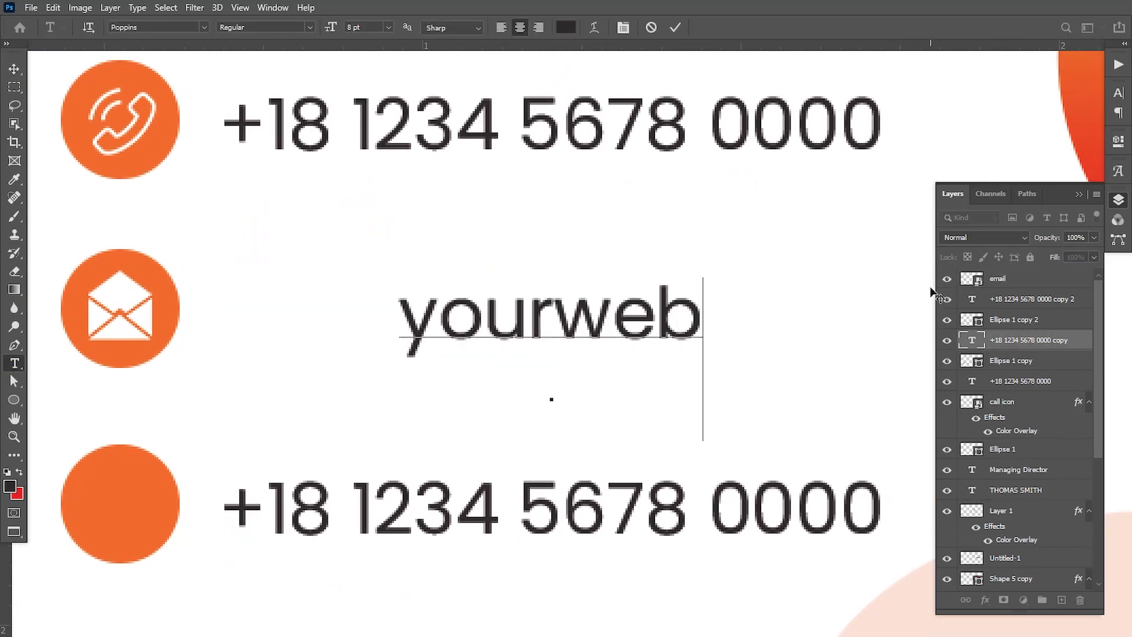
text(site@)
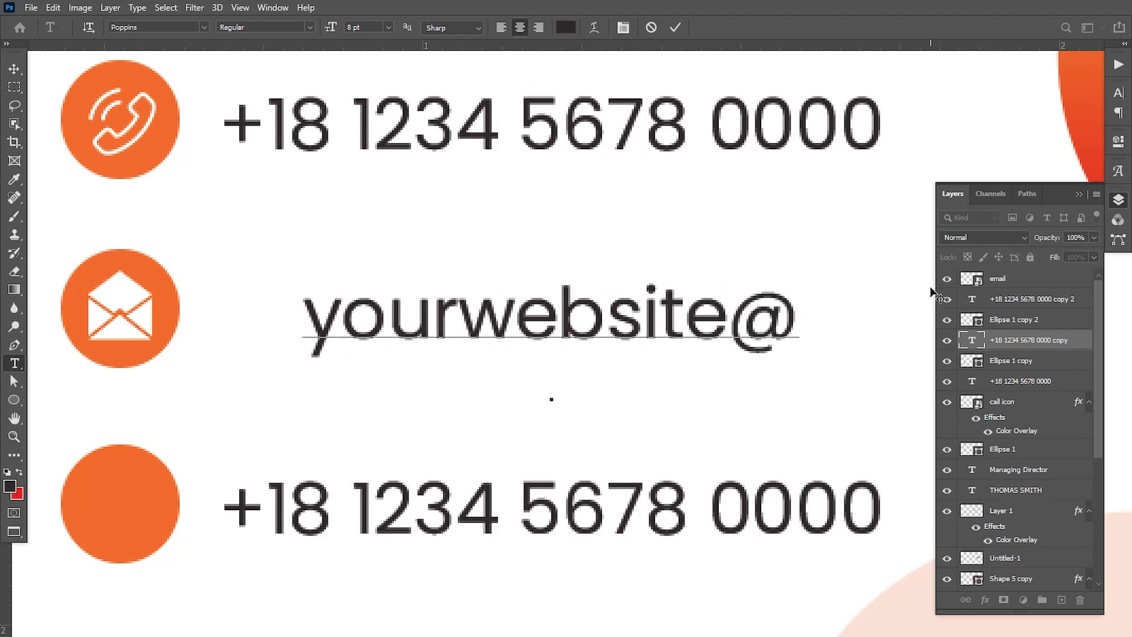
text(mail.com)
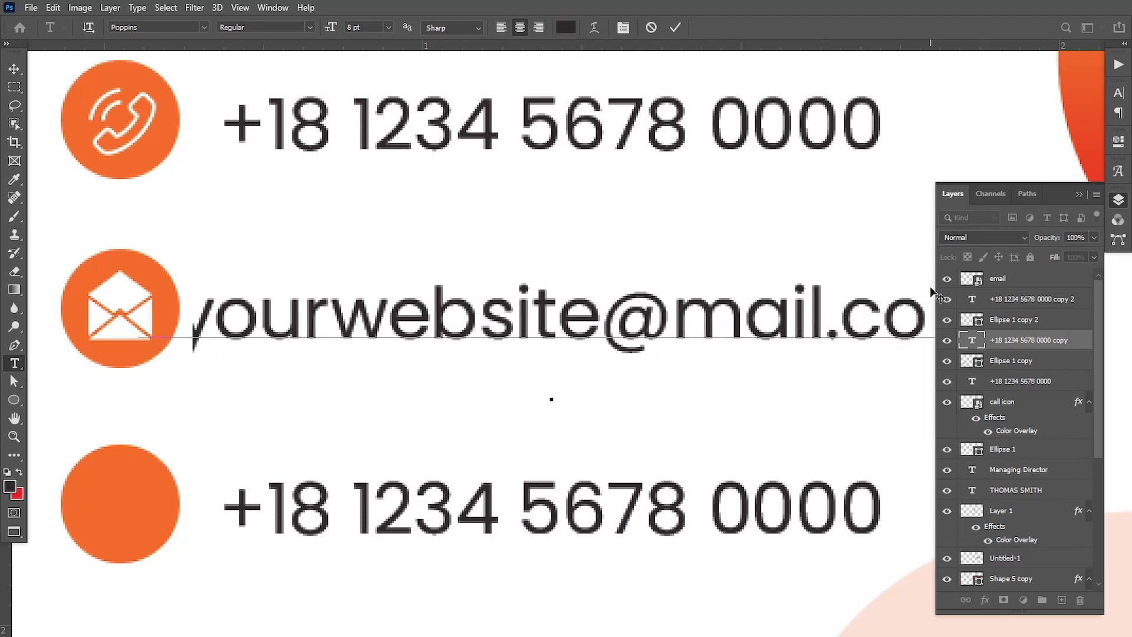
click(13, 69)
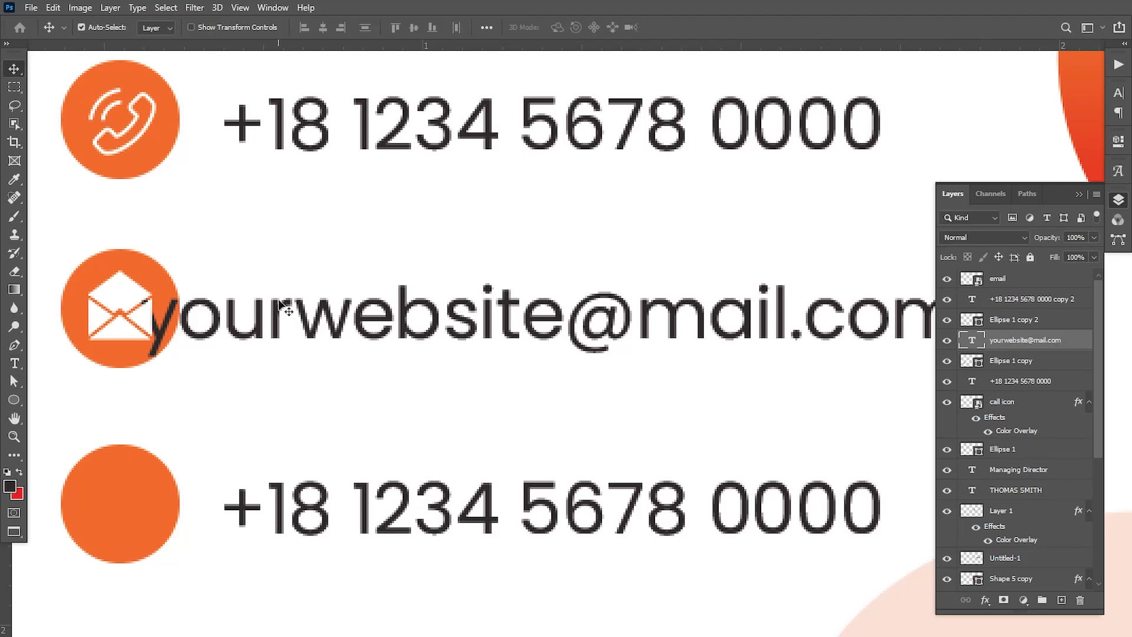
drag(288, 304, 361, 302)
Replace the lowest phone number with a two-line postal address, street on the first line and city details on the second
key(ctrl+0)
ctrl+click(401, 376)
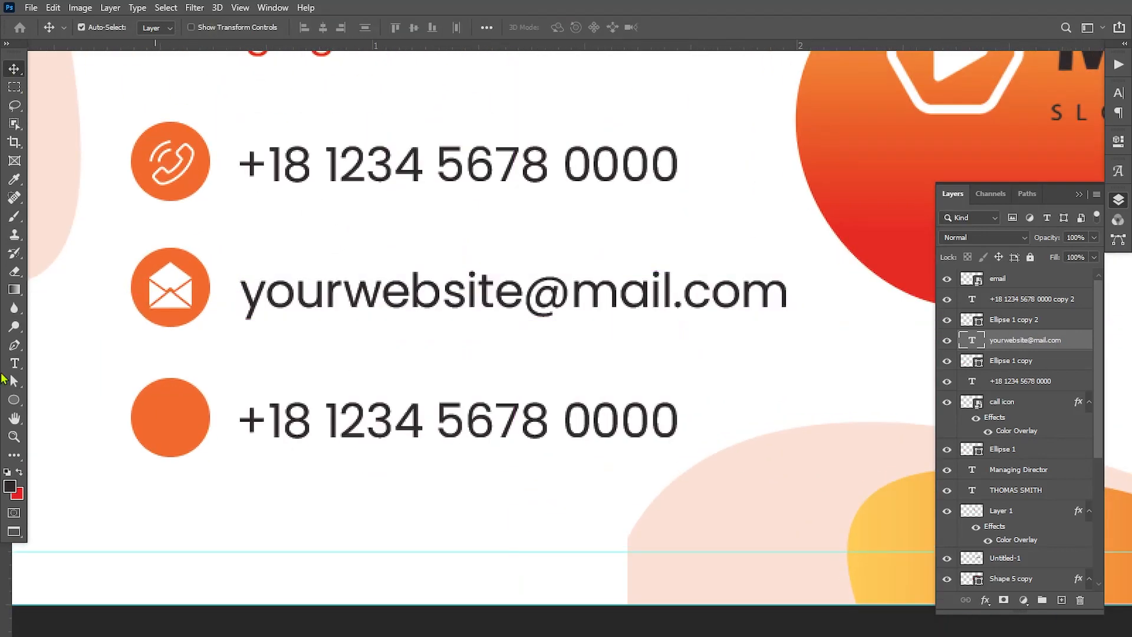
click(14, 363)
drag(239, 420, 714, 411)
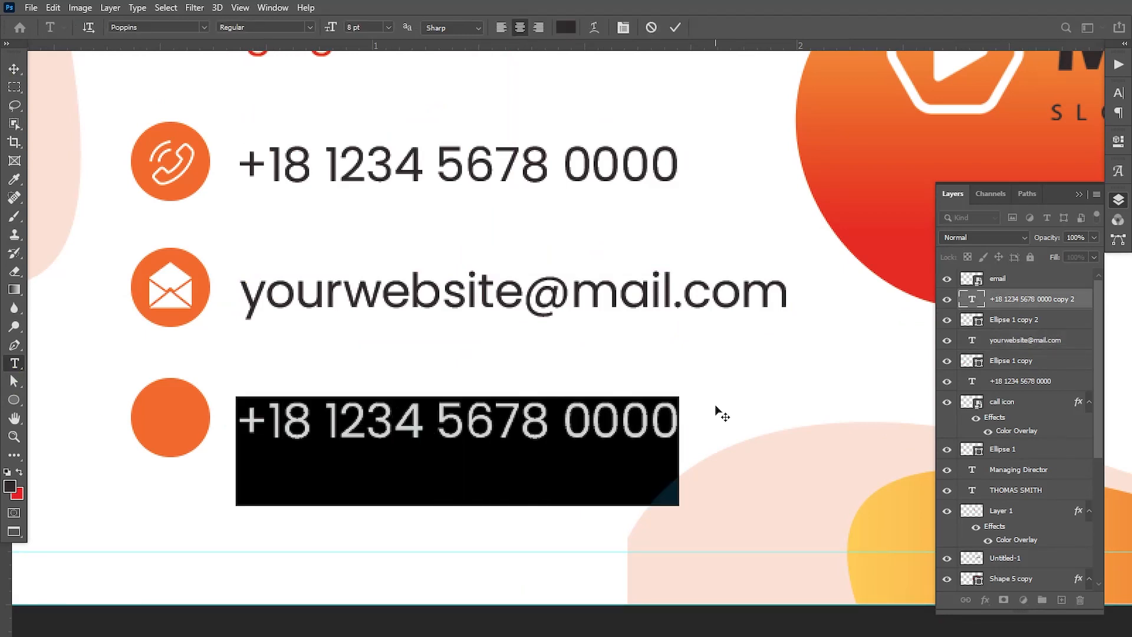
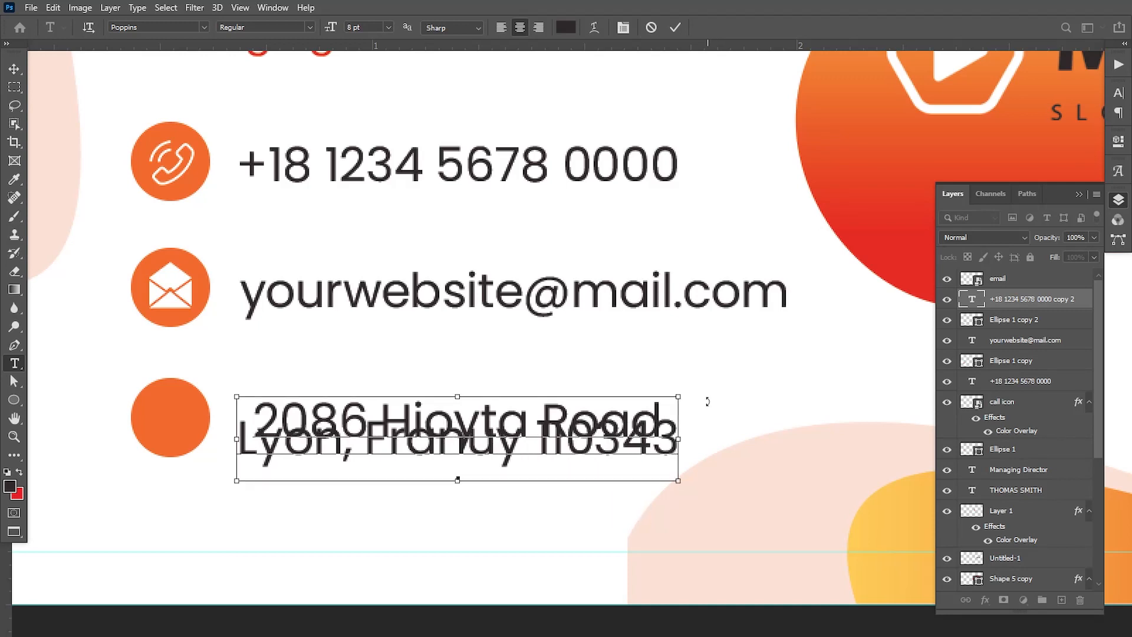
Set the leading of the two-line address to 8 pt and left-align its text
key(ctrl+a)
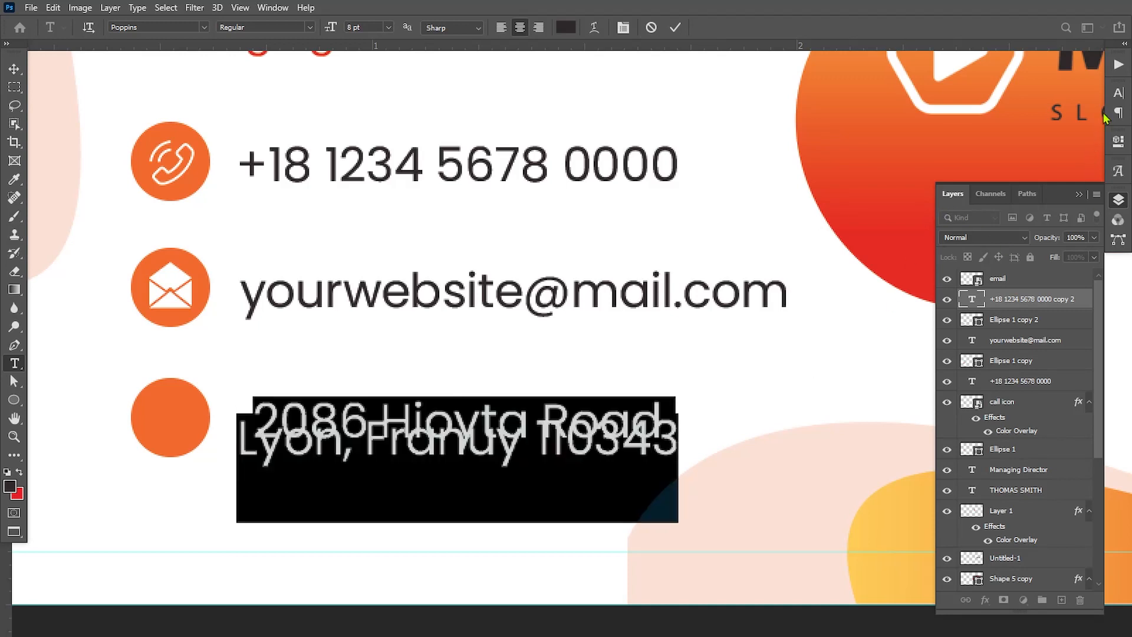
click(1118, 92)
mouse_move(1039, 131)
mouse_down()
mouse_move(1055, 136)
mouse_move(1046, 137)
mouse_up()
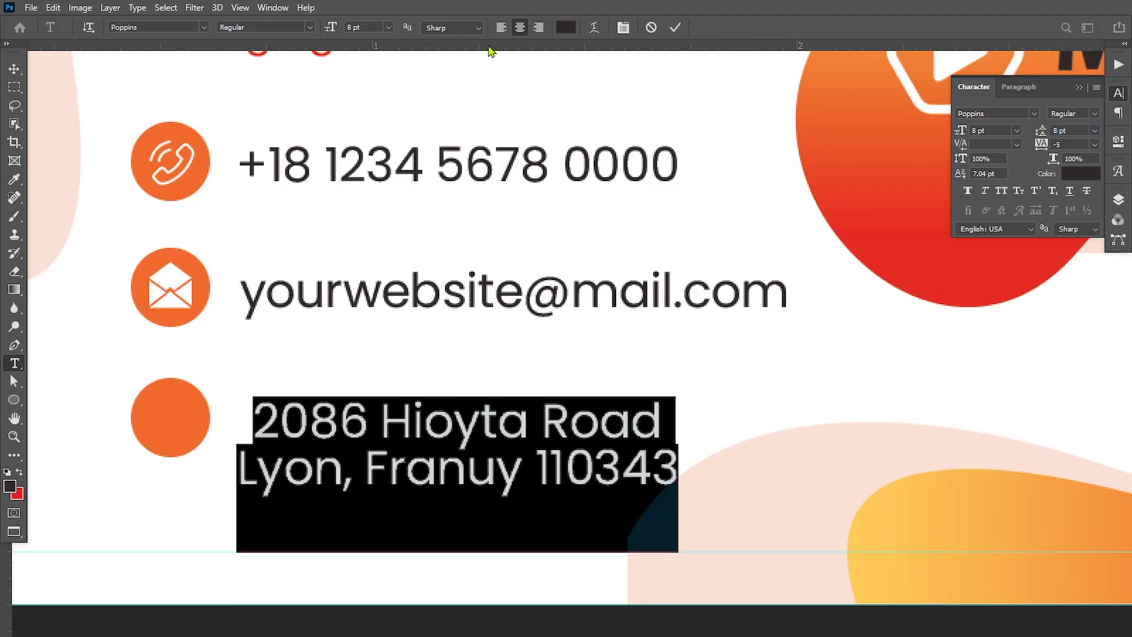
click(501, 28)
Move the address beside the lowest orange circle, in line with the text above, and nudge it to centre vertically on the circle
click(14, 69)
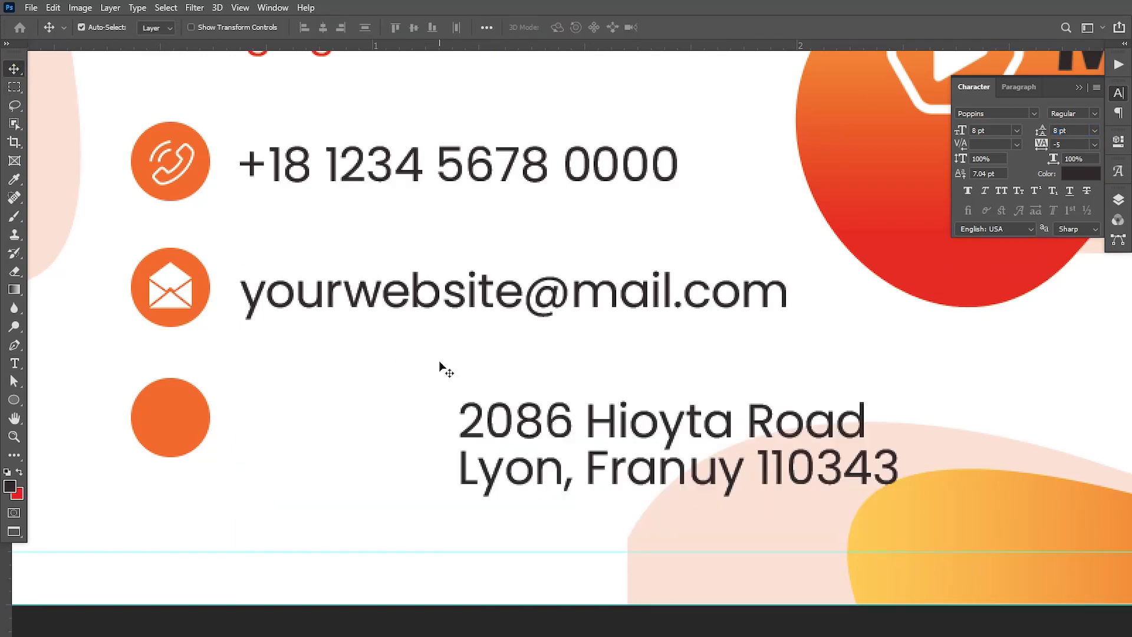
drag(503, 445, 280, 406)
key(ctrl+0)
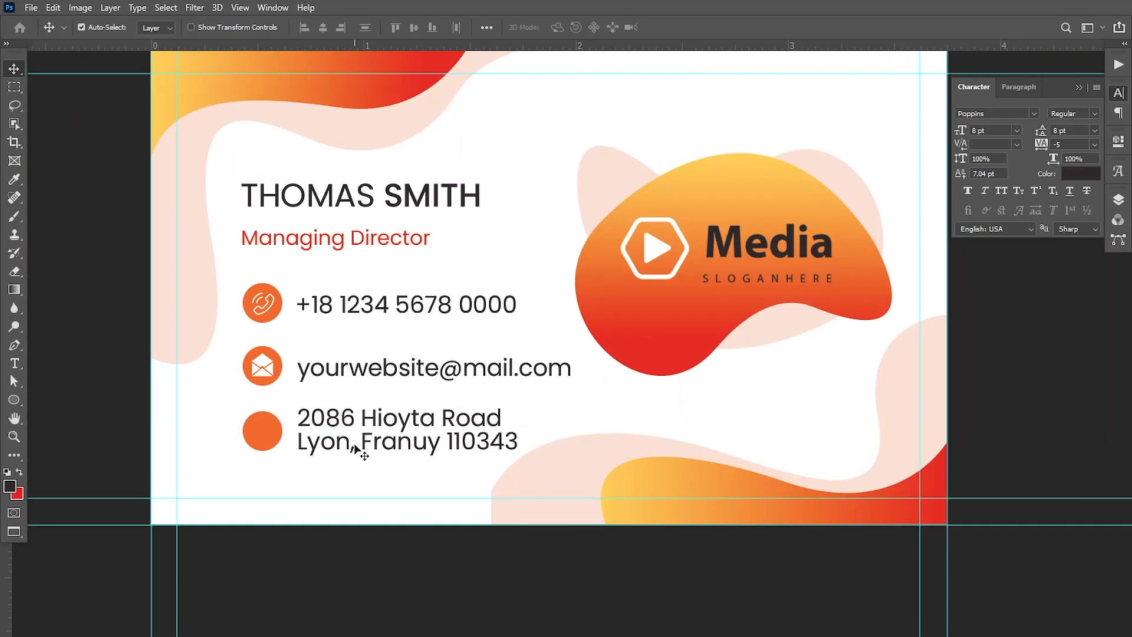
key(Down)
key(Down)
key(Down)
key(Down)
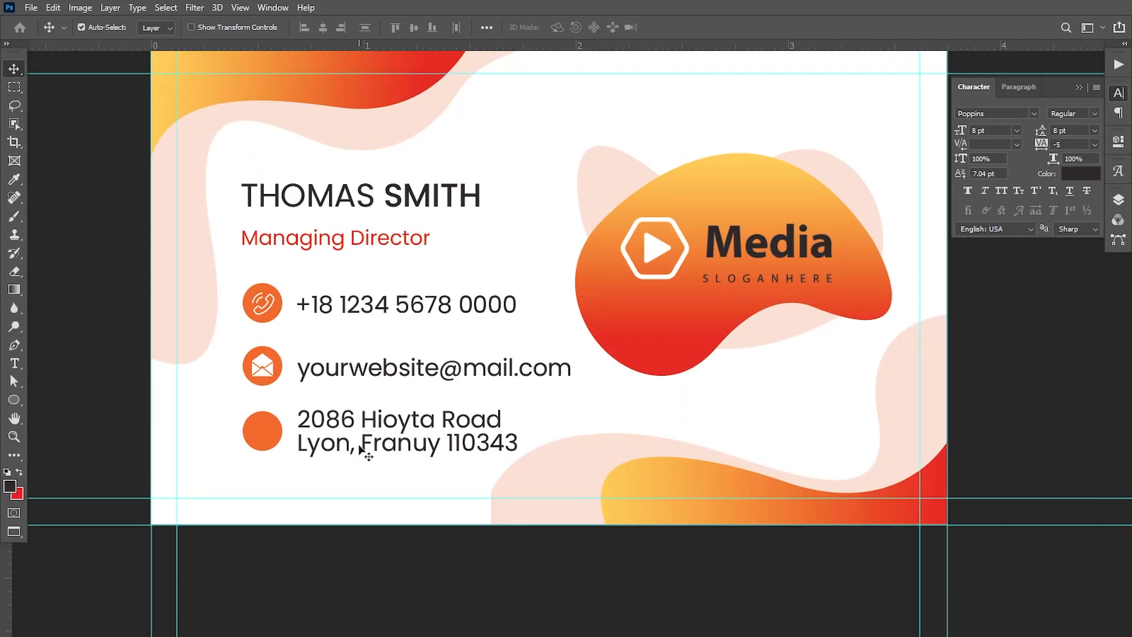
key(Up)
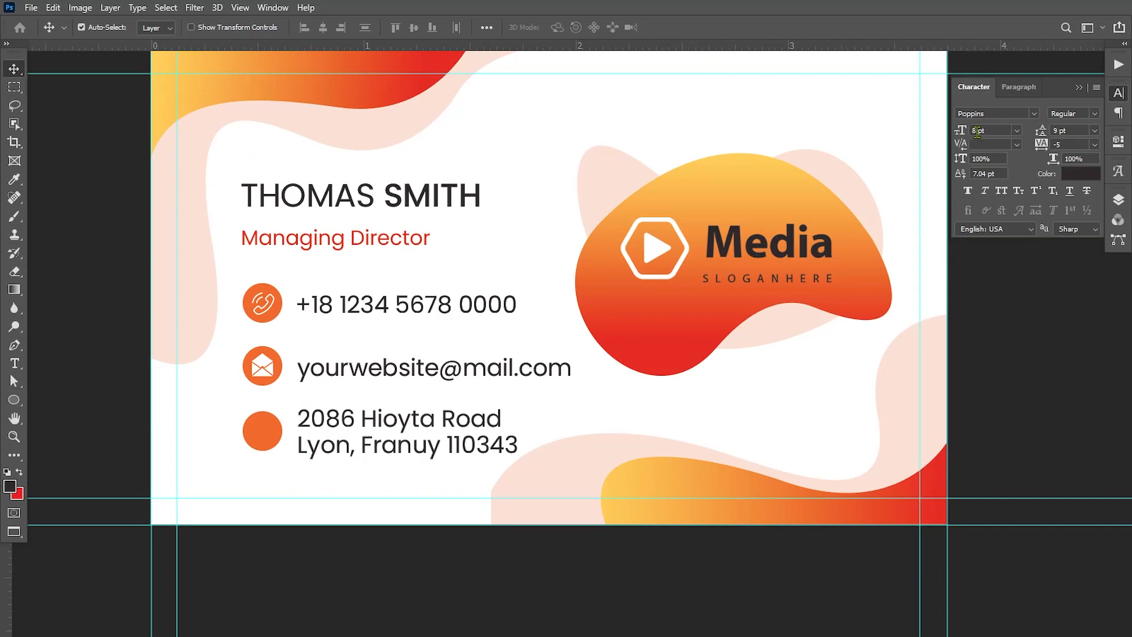
Set the address text to a 7 pt font size with 9 pt leading
drag(977, 131, 937, 145)
text(7)
key(Return)
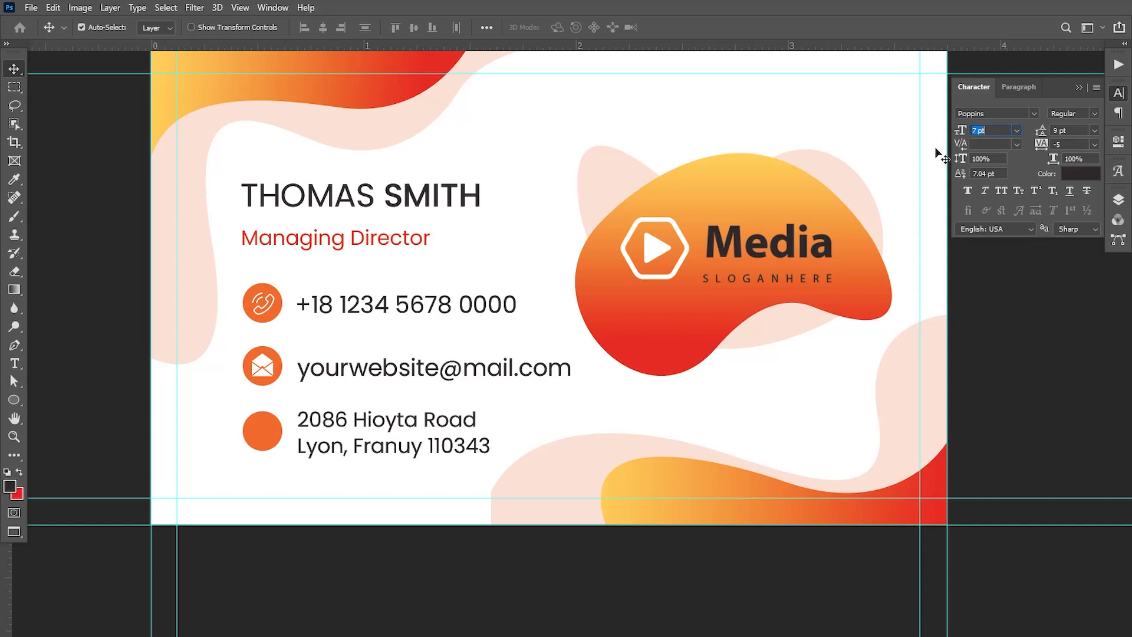
Set the e-mail address line's font size to 7 pt
click(14, 365)
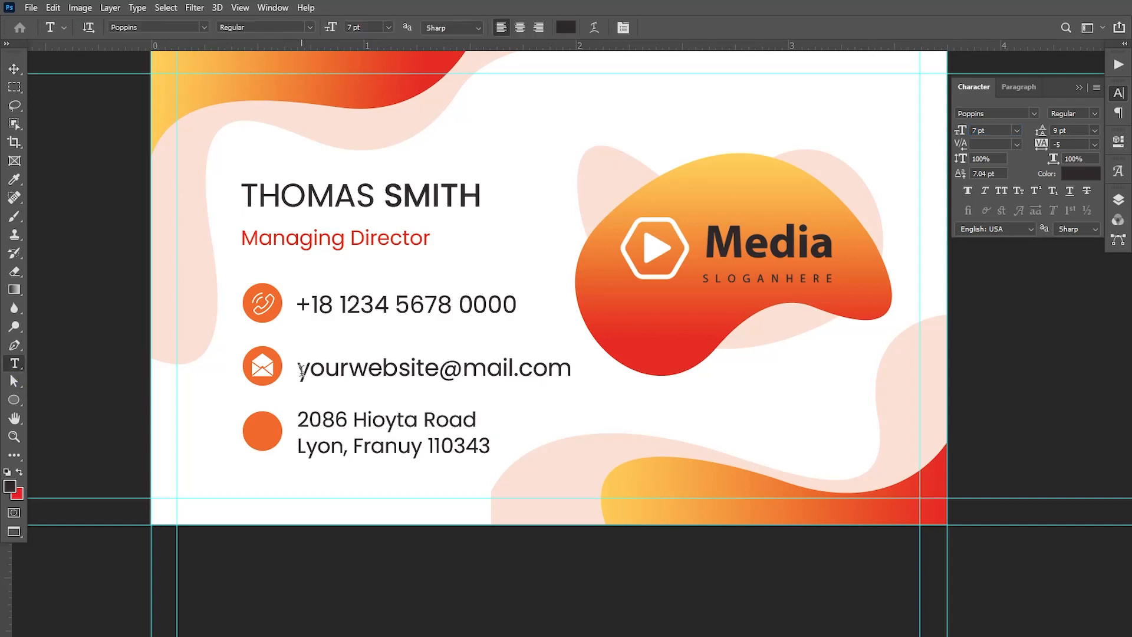
drag(301, 372, 727, 352)
drag(976, 131, 937, 145)
text(7)
key(Return)
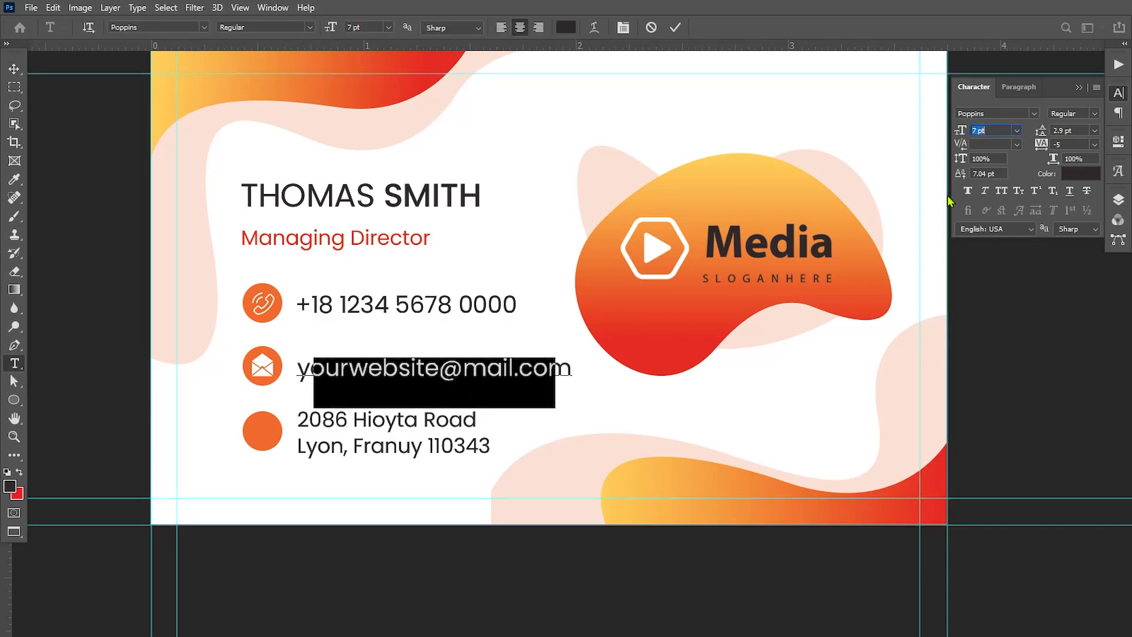
click(15, 69)
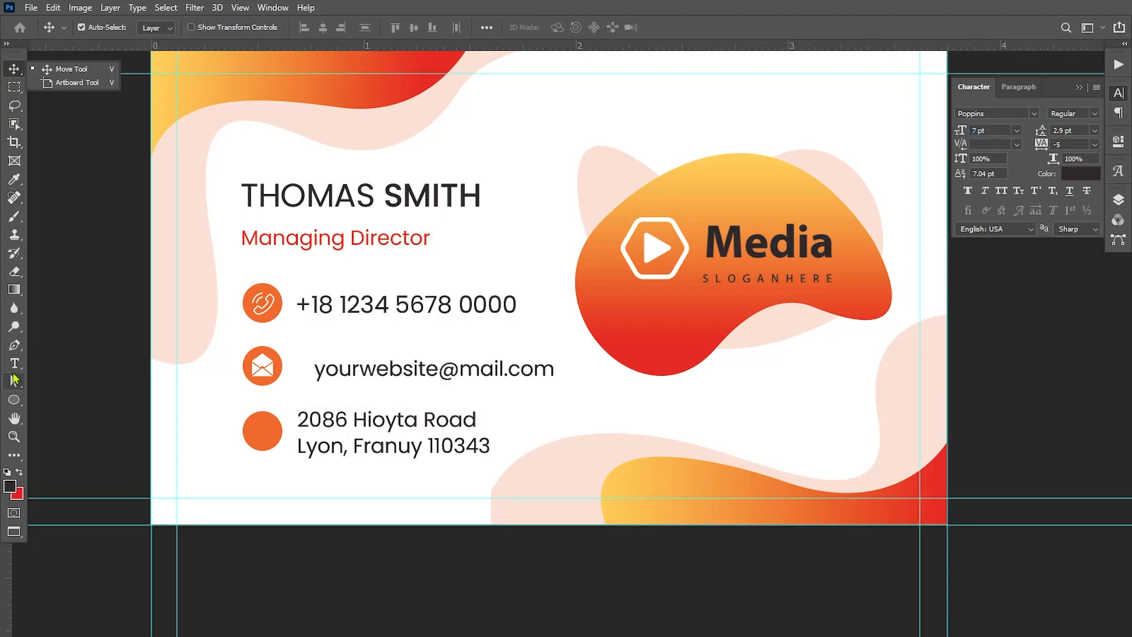
Set the phone number's font size to 7 pt to match the other contact lines
click(14, 363)
drag(296, 306, 518, 330)
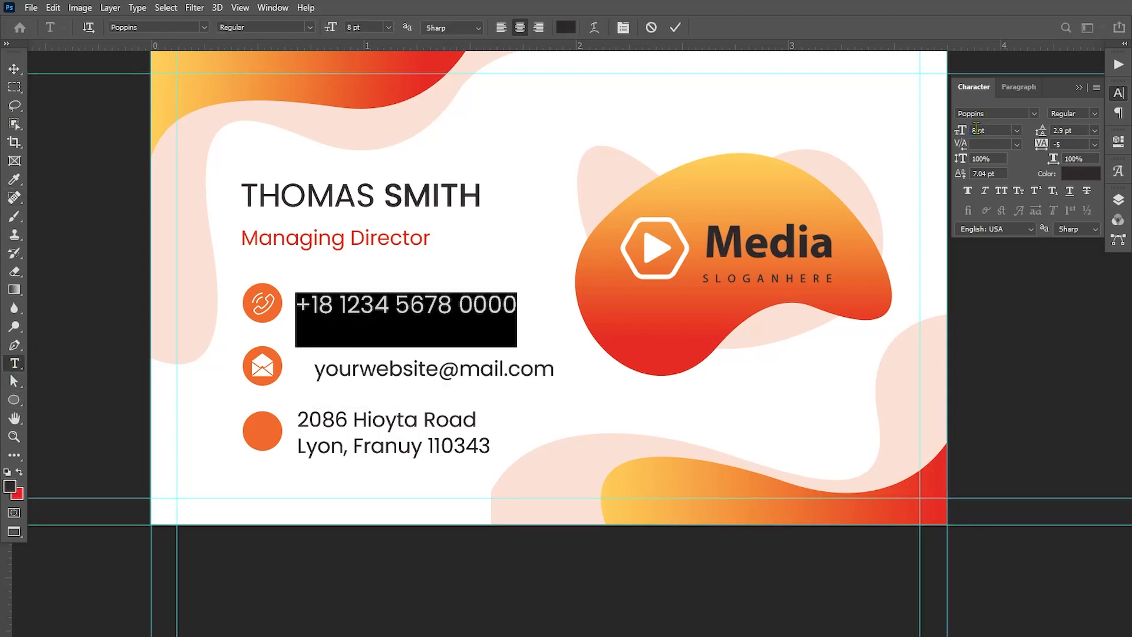
text(7)
key(Return)
click(14, 69)
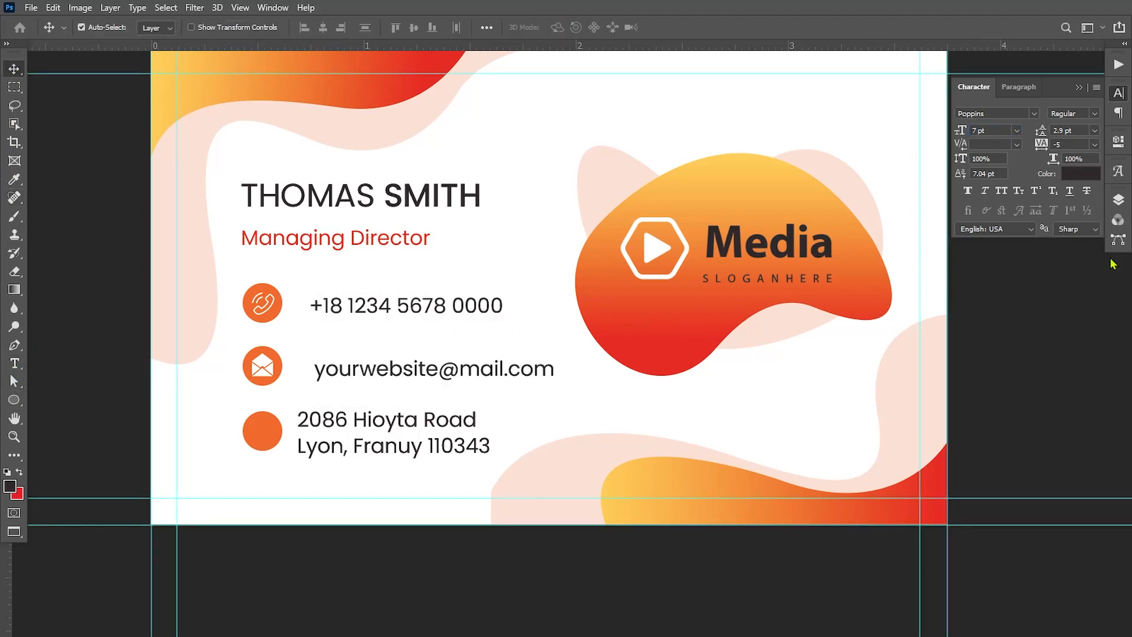
Select the phone, e-mail and address text layers together and align their left edges
click(1118, 201)
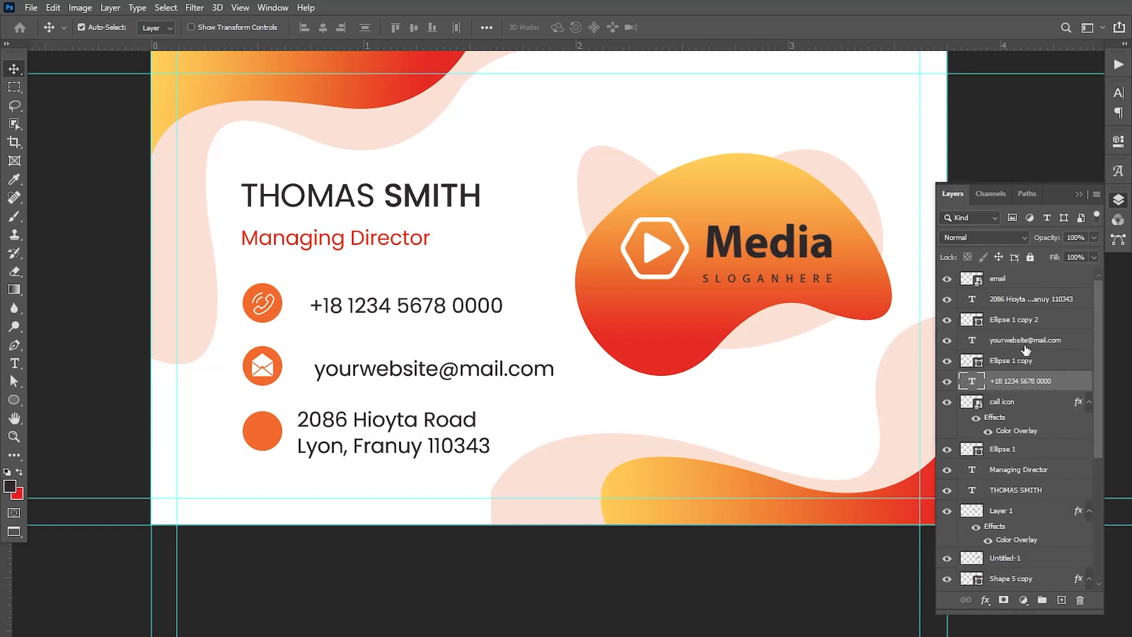
ctrl+click(1025, 342)
ctrl+click(1025, 301)
click(305, 28)
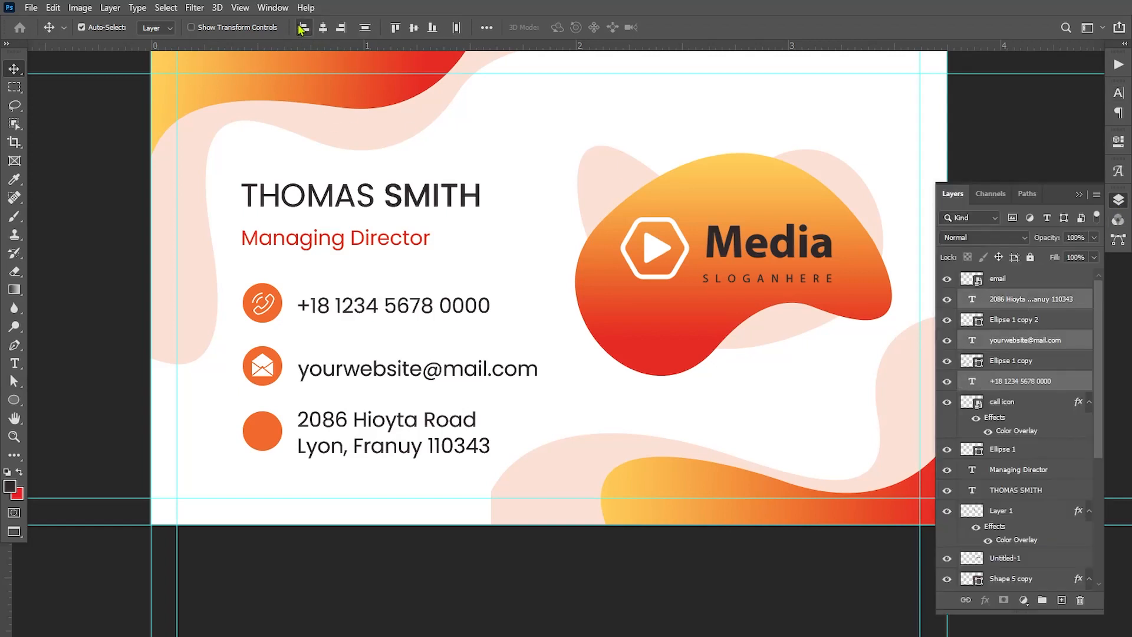
Center the phone, e-mail and address texts vertically on their circles, and nudge the address text with its circle slightly upward
drag(353, 310, 352, 306)
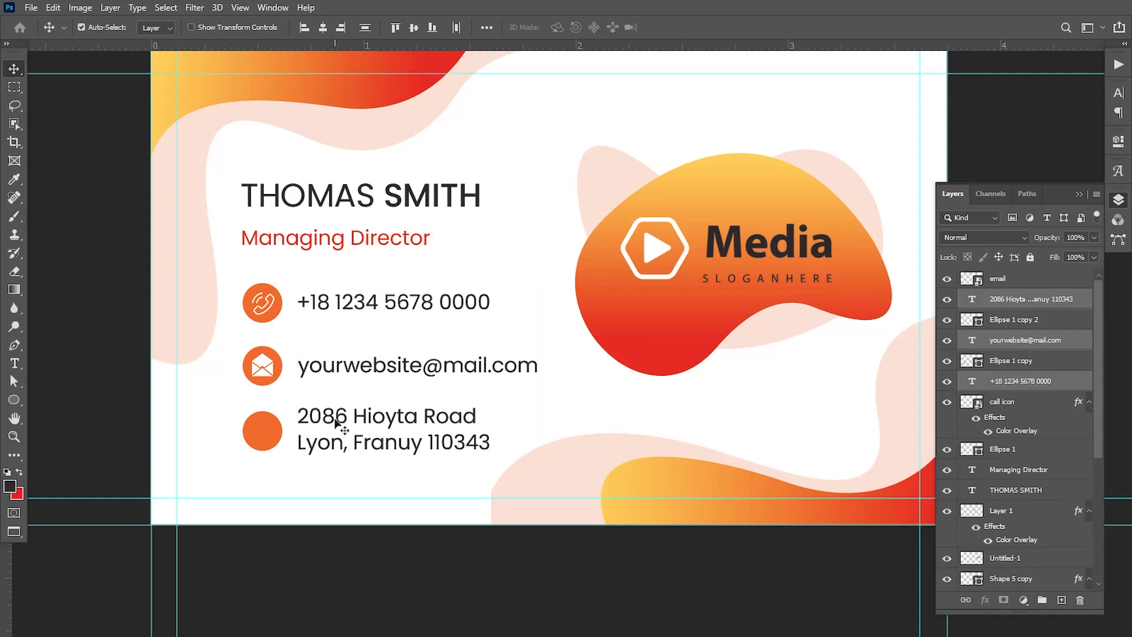
click(990, 321)
click(947, 319)
click(946, 319)
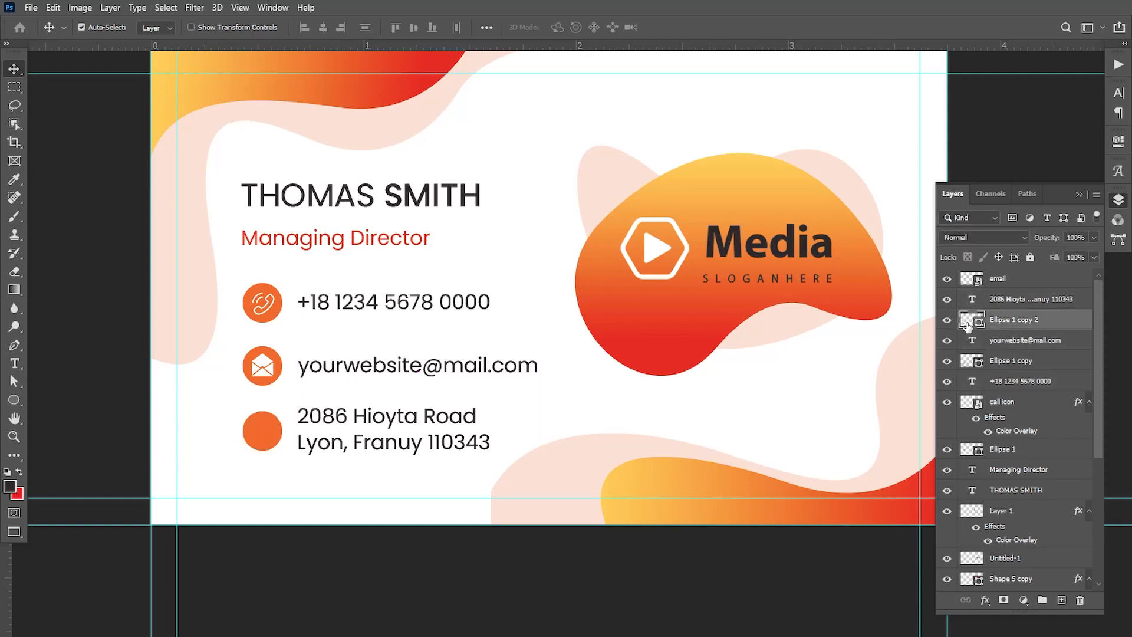
ctrl+click(1015, 299)
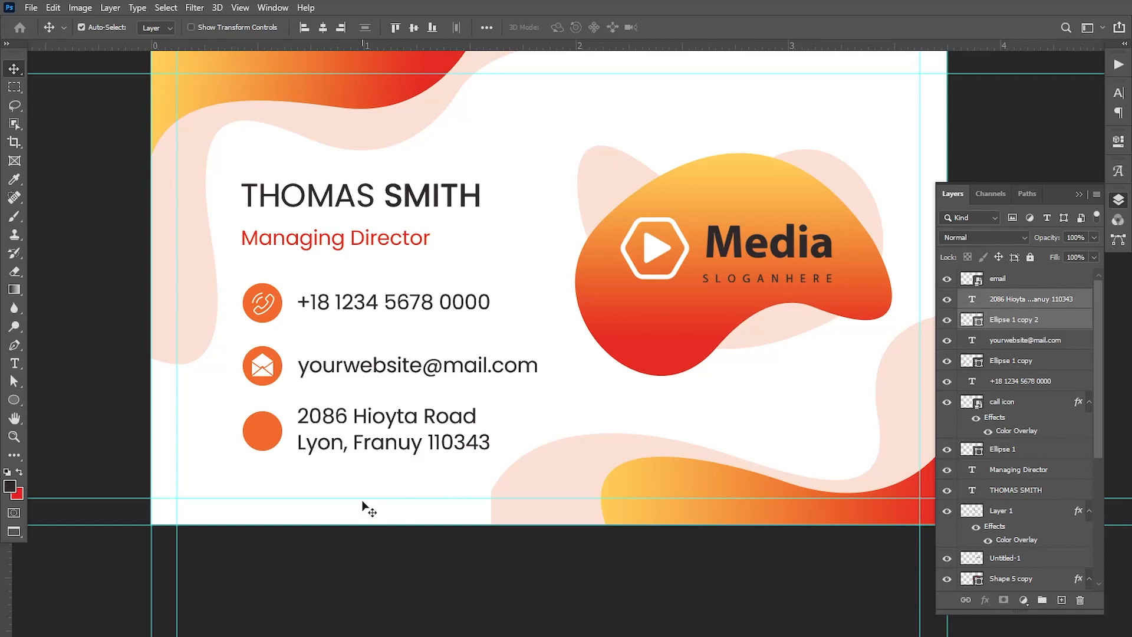
key(Up)
key(Up)
key(Up)
key(Up)
key(Up)
key(Up)
key(Up)
key(Up)
key(Up)
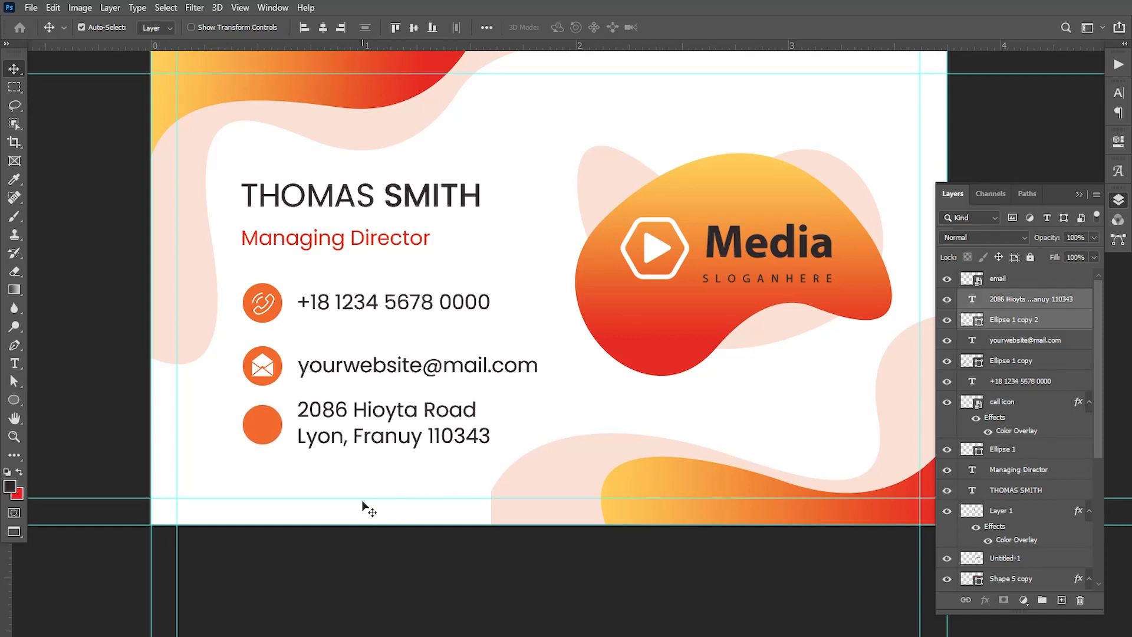
Nudge the e-mail and address rows up together, including their circles and envelope icon, to even out the contact line spacing
ctrl+click(1010, 345)
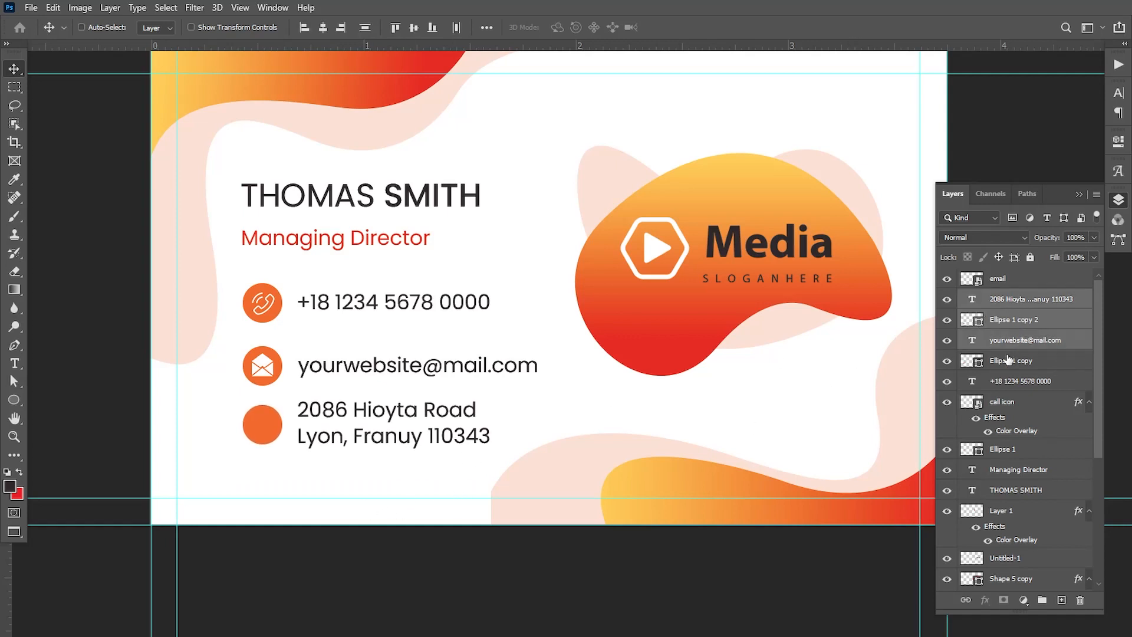
ctrl+click(1005, 365)
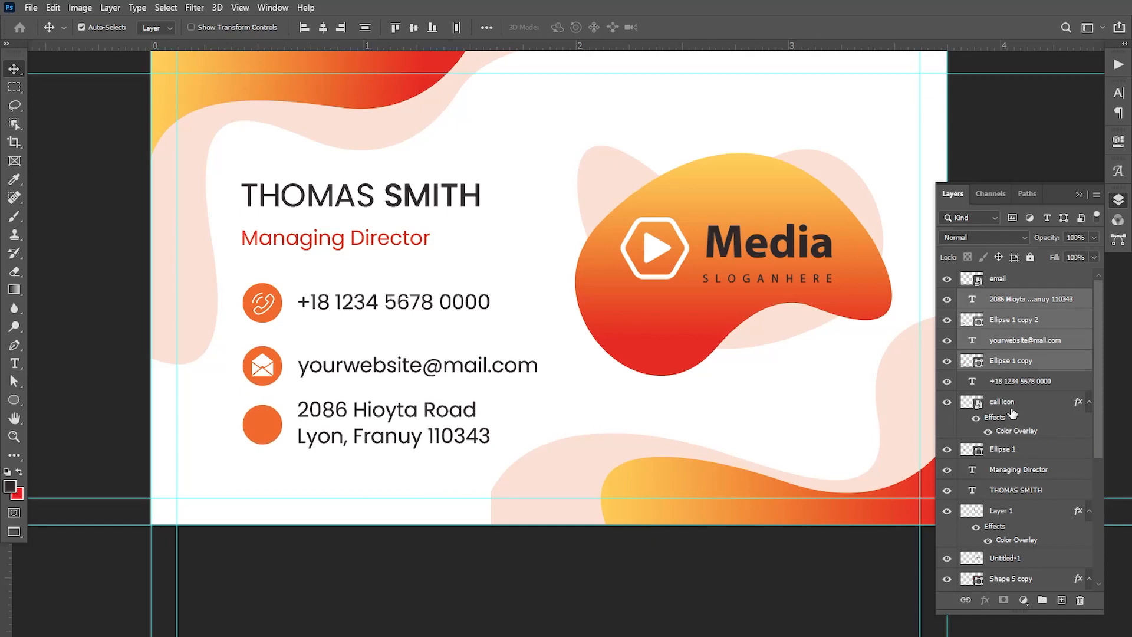
ctrl+click(1002, 282)
key(Up)
key(Up)
key(Up)
key(Up)
key(Up)
key(Up)
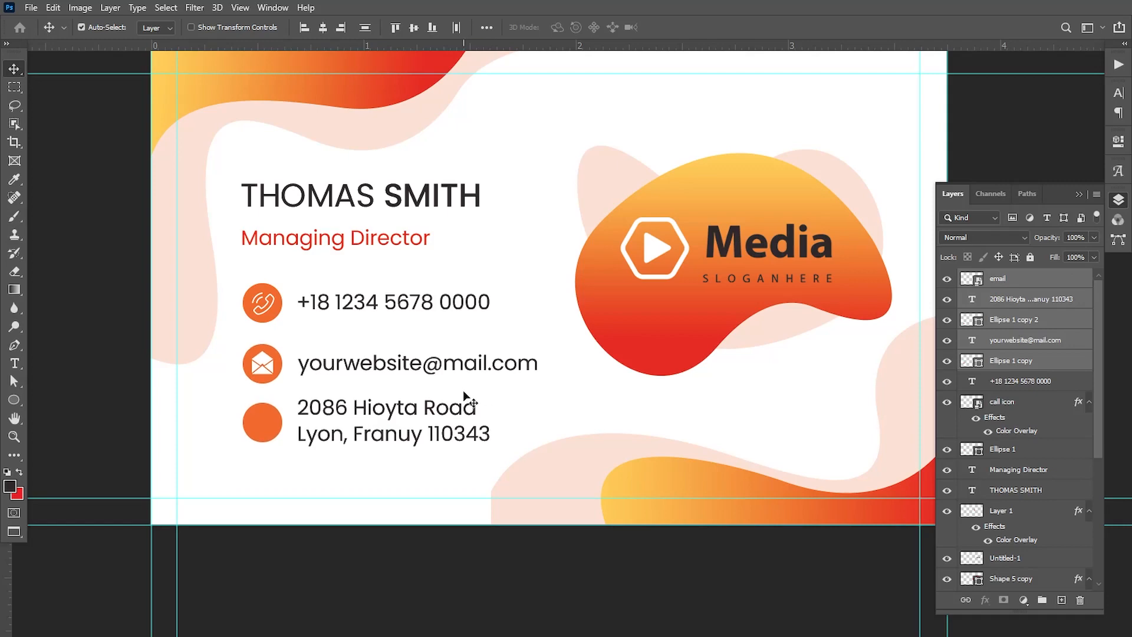
key(Down)
key(Down)
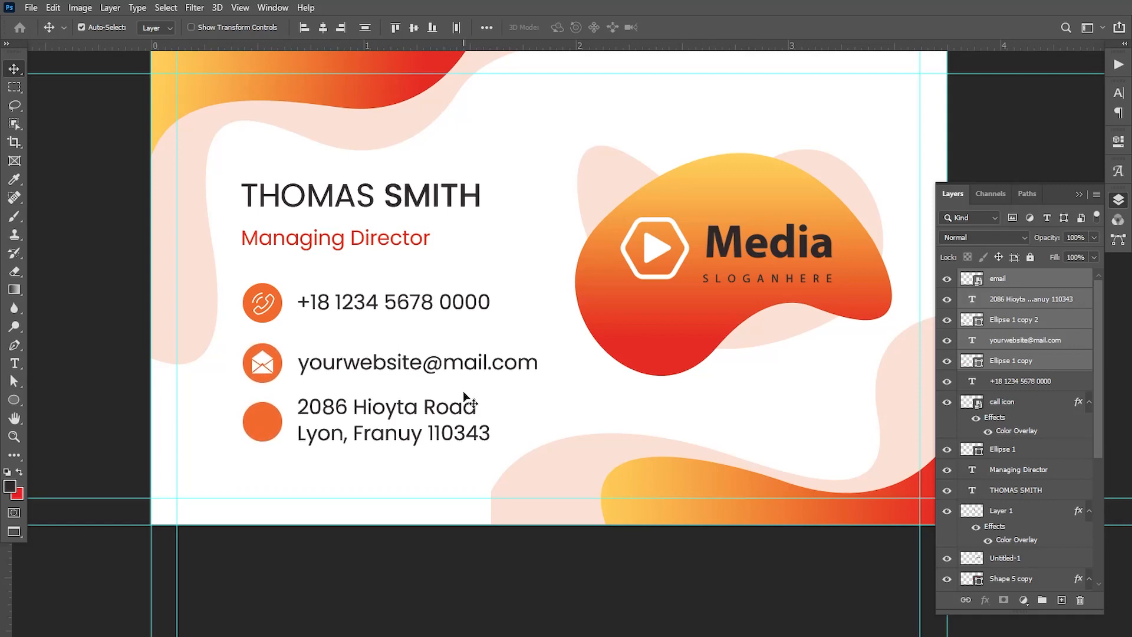
click(396, 457)
Place the location image from the Pictures folder as an embedded object
click(31, 7)
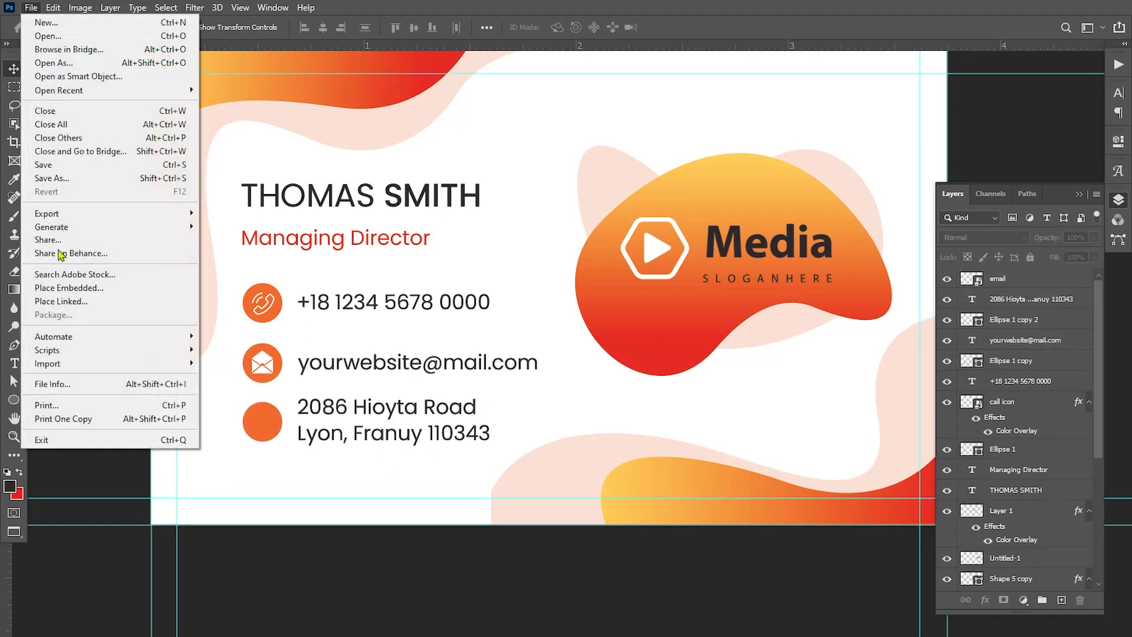
click(69, 288)
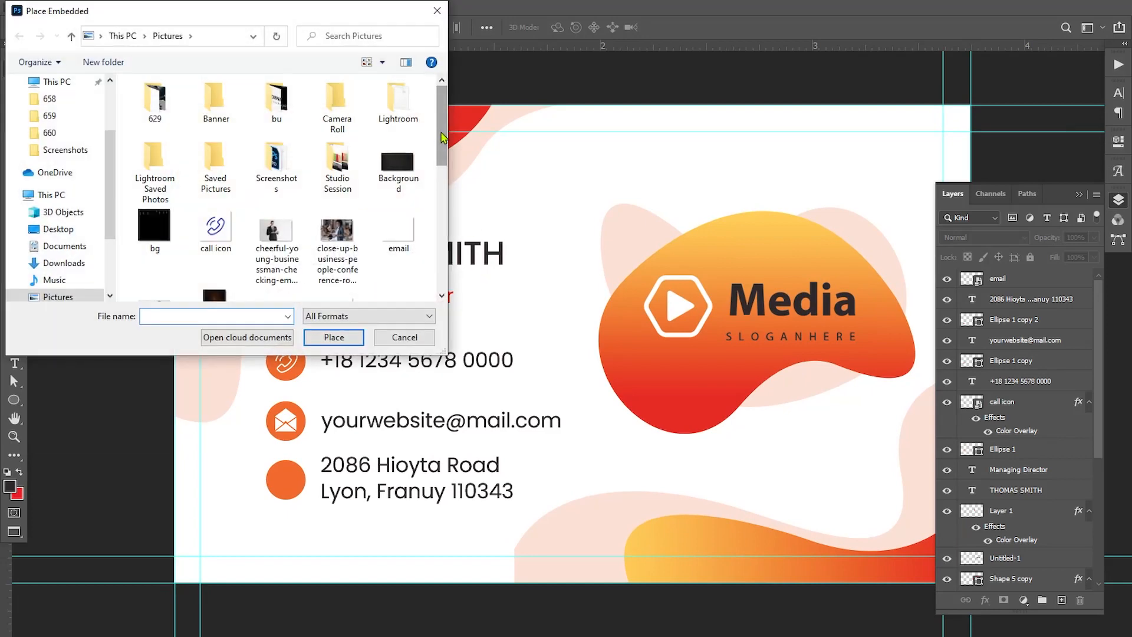
scroll(433, 184, down, 2)
click(337, 197)
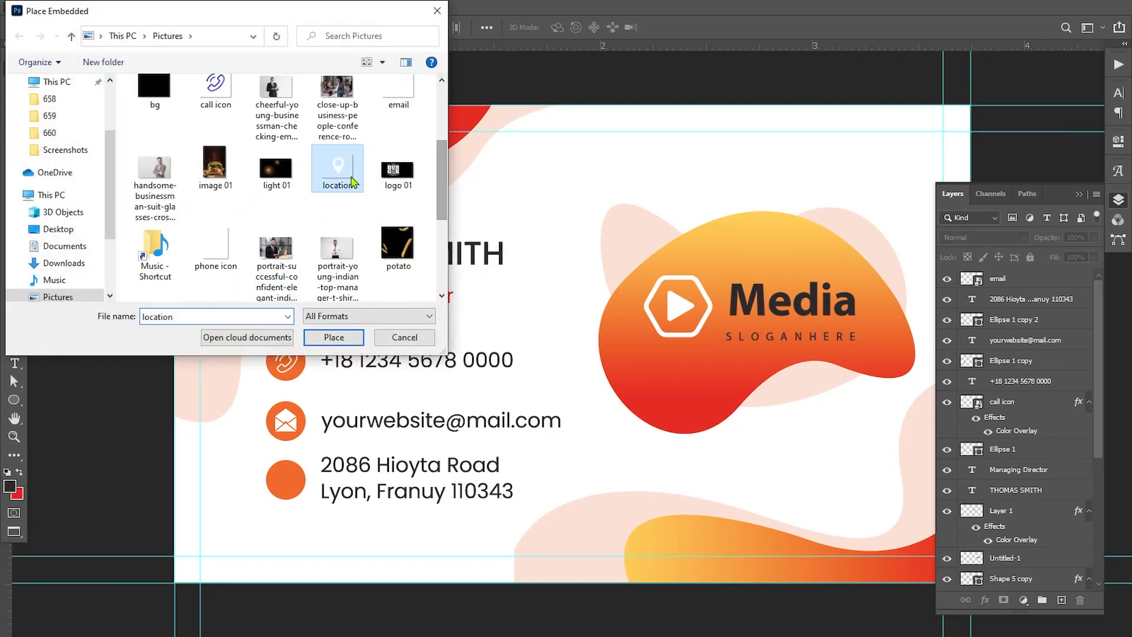
click(333, 337)
Scale the location icon to 5.40% and center it on the orange circle beside the address
drag(886, 105, 623, 304)
drag(581, 353, 283, 488)
drag(325, 441, 301, 459)
drag(292, 476, 309, 456)
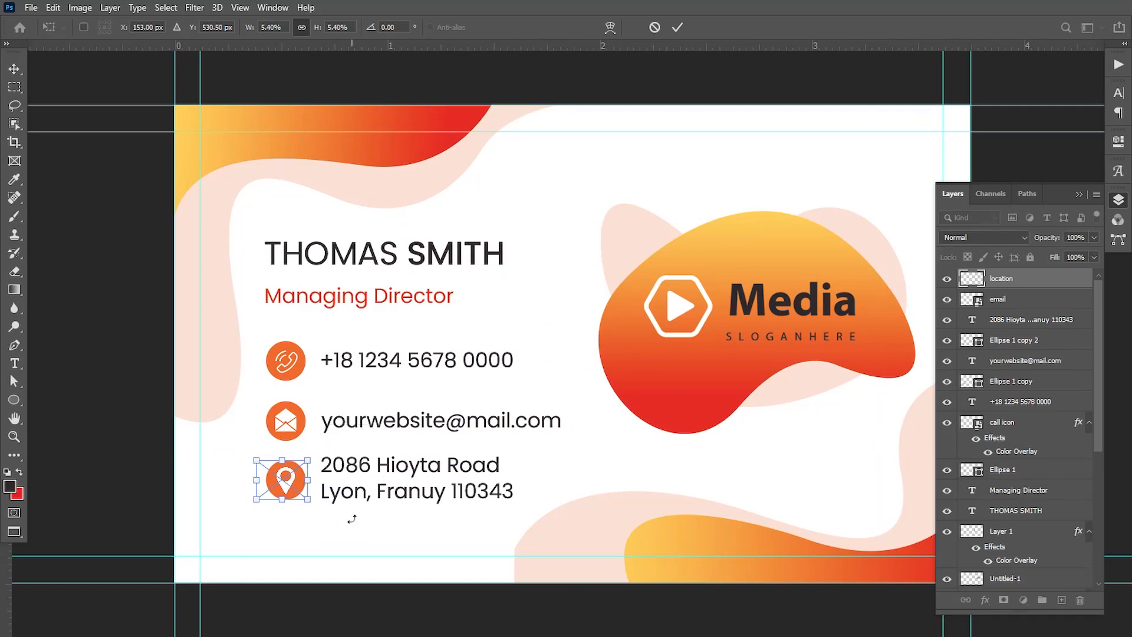
key(Return)
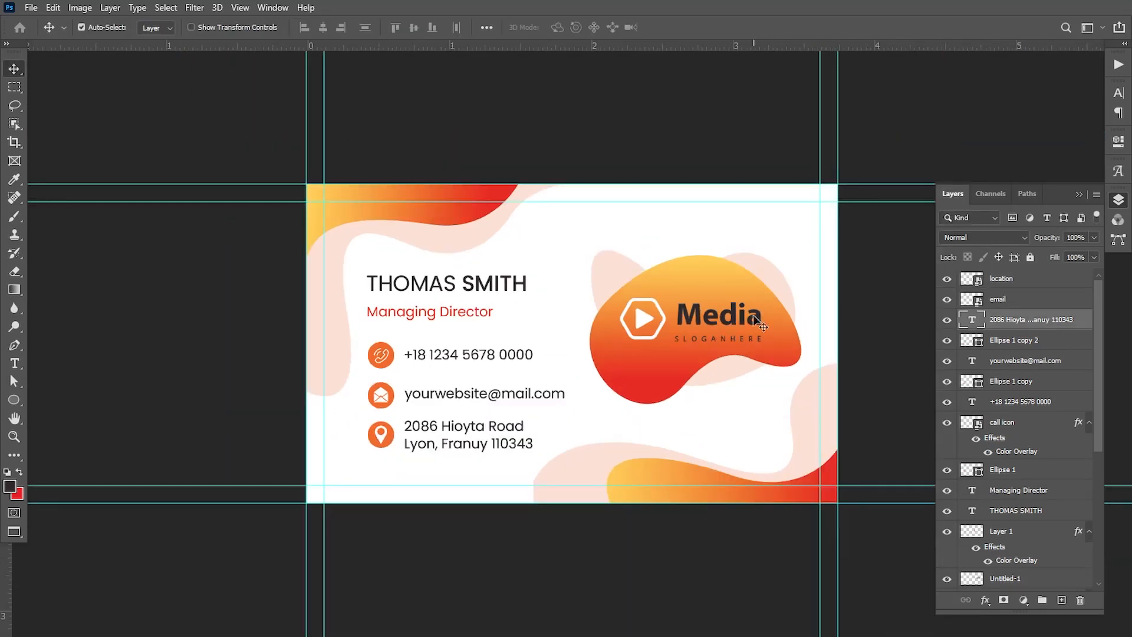
Select all the back-side layers, from location down to Shape 3 copy, and put them in one group
drag(753, 340, 625, 318)
drag(1022, 288, 1023, 429)
ctrl+click(1023, 429)
drag(1096, 420, 1097, 459)
ctrl+click(1004, 403)
ctrl+click(1012, 422)
ctrl+click(1013, 442)
ctrl+click(1006, 472)
ctrl+click(1006, 508)
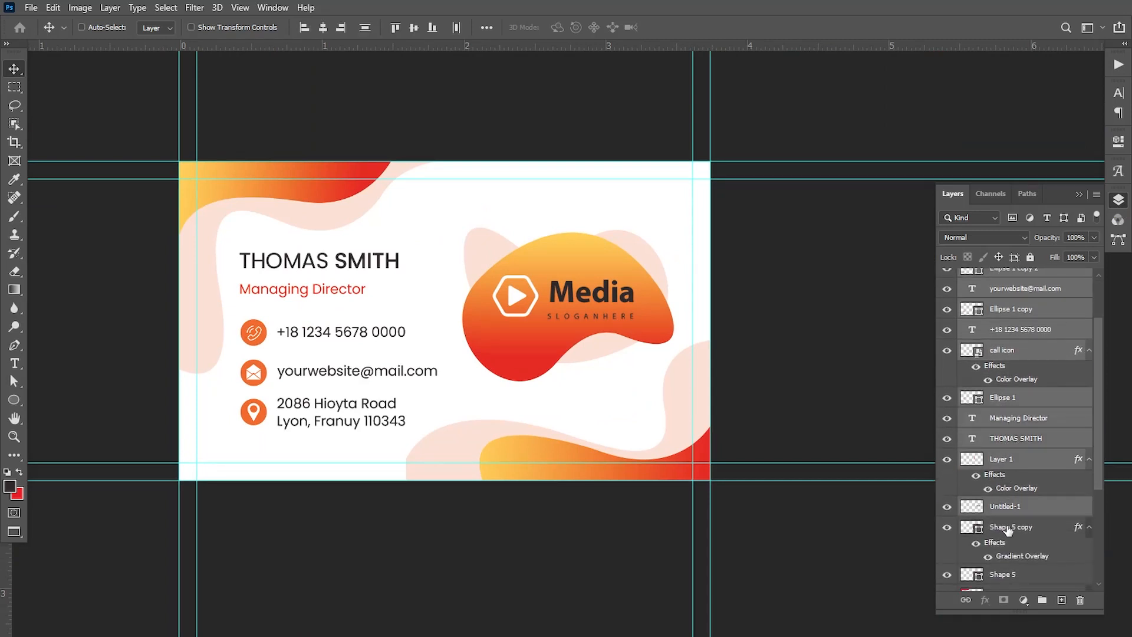
ctrl+click(1008, 531)
ctrl+click(1006, 577)
drag(1098, 472, 1095, 541)
ctrl+click(1015, 484)
ctrl+click(1017, 529)
ctrl+click(1013, 551)
ctrl+click(1023, 546)
drag(1026, 503, 1041, 599)
Rename the new layer group as Back
double_click(999, 277)
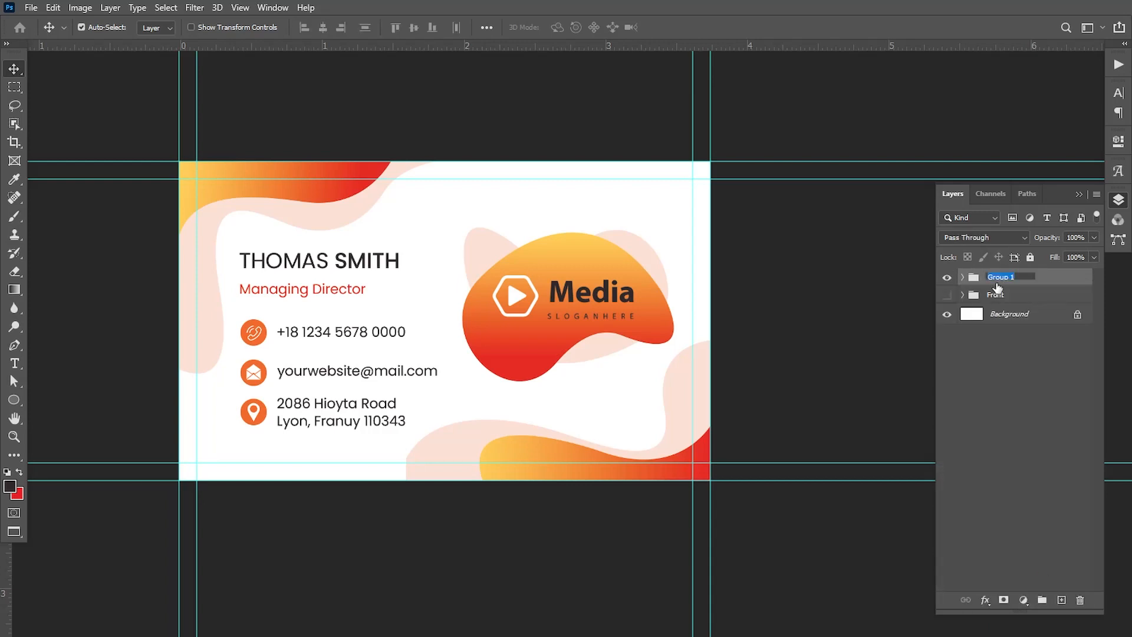
text(Back)
key(Return)
Turn on the Front group's visibility, checking it with the Back group hidden, and show both groups together
click(947, 295)
click(947, 277)
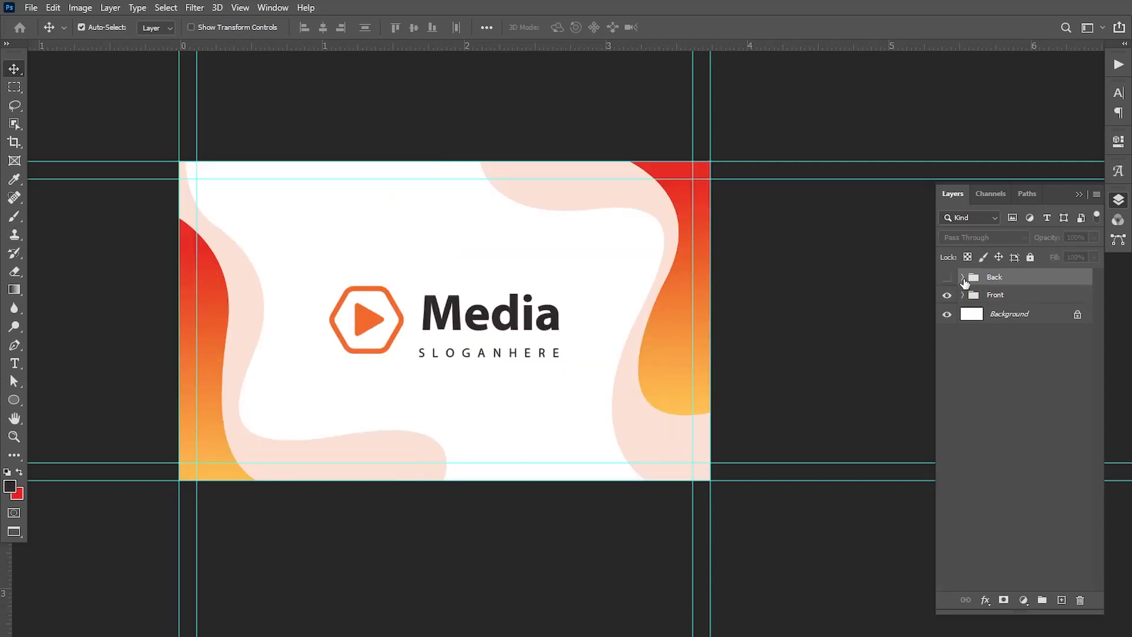
click(947, 279)
Add a white (ffffff) Solid Color fill layer inside the Back group, beneath Shape 3 copy, as the card's background
click(962, 278)
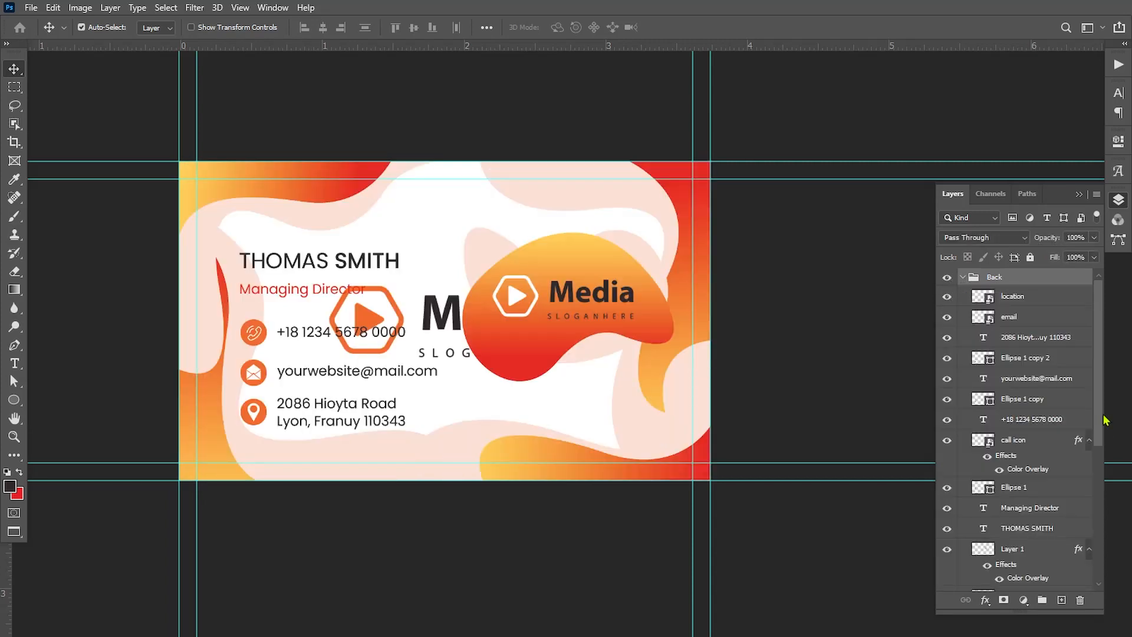
drag(1104, 419, 1081, 562)
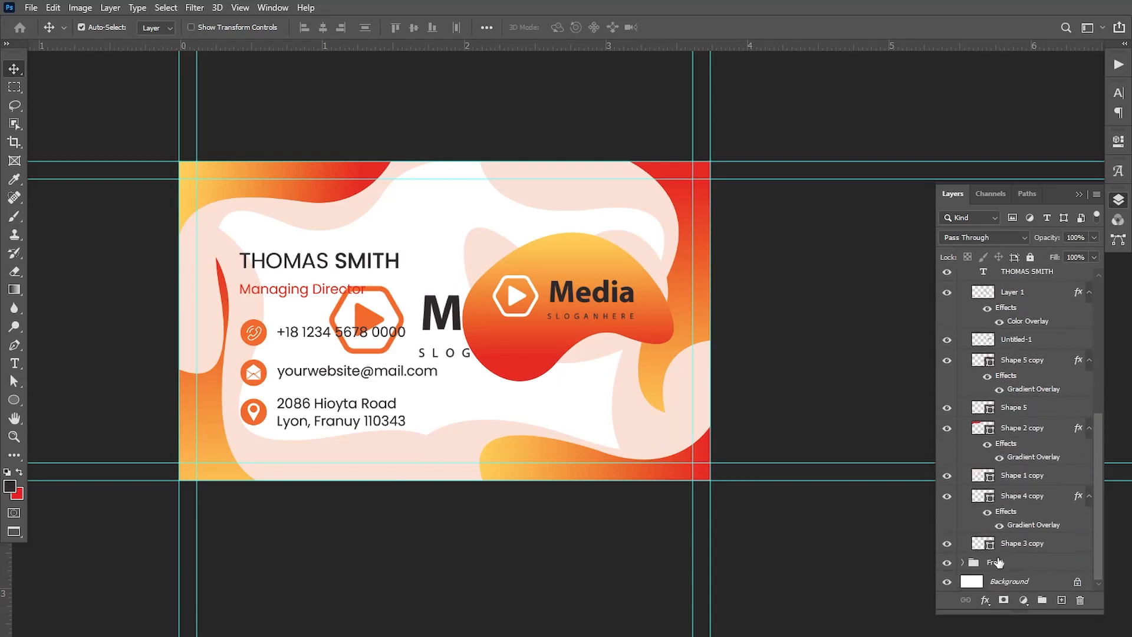
click(1008, 546)
click(1023, 600)
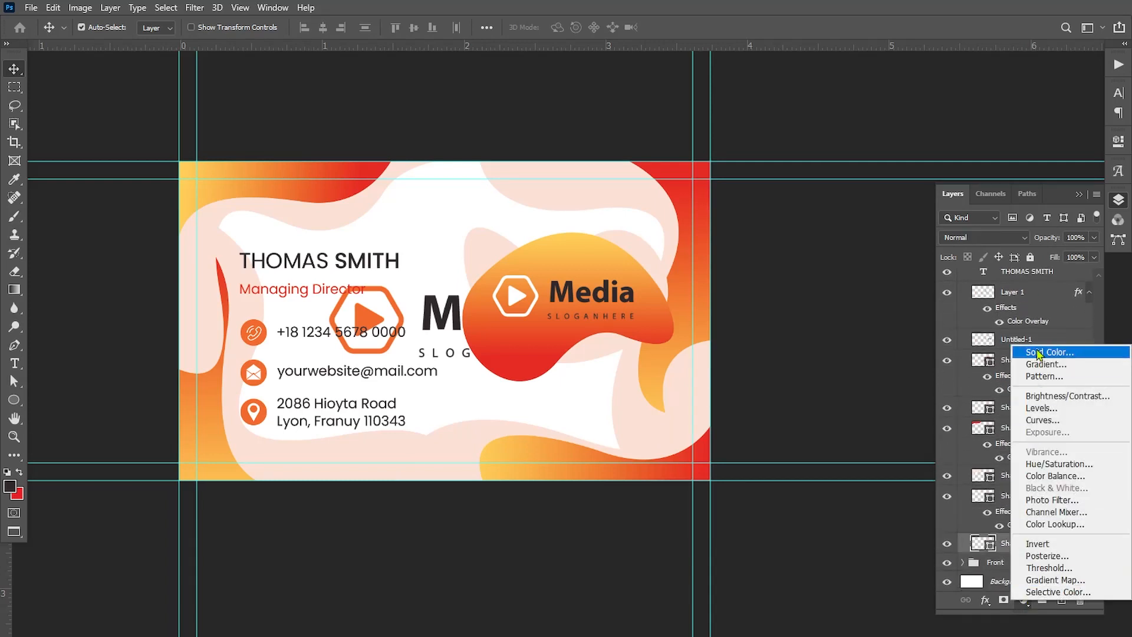
click(1037, 353)
drag(814, 378, 725, 360)
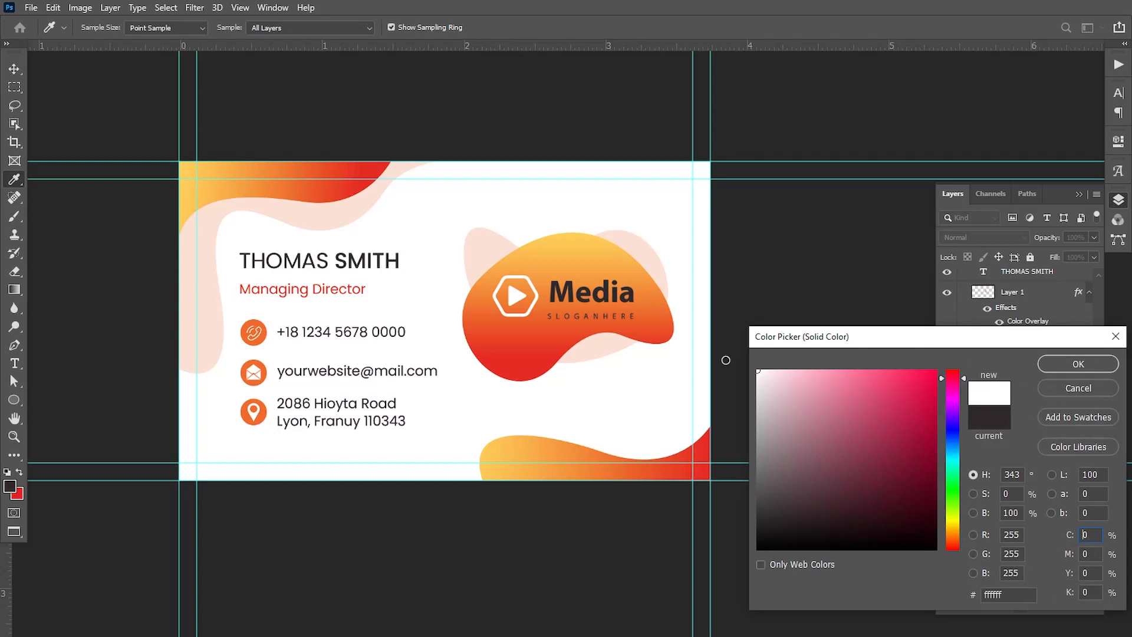
click(1087, 369)
drag(1018, 568, 1020, 532)
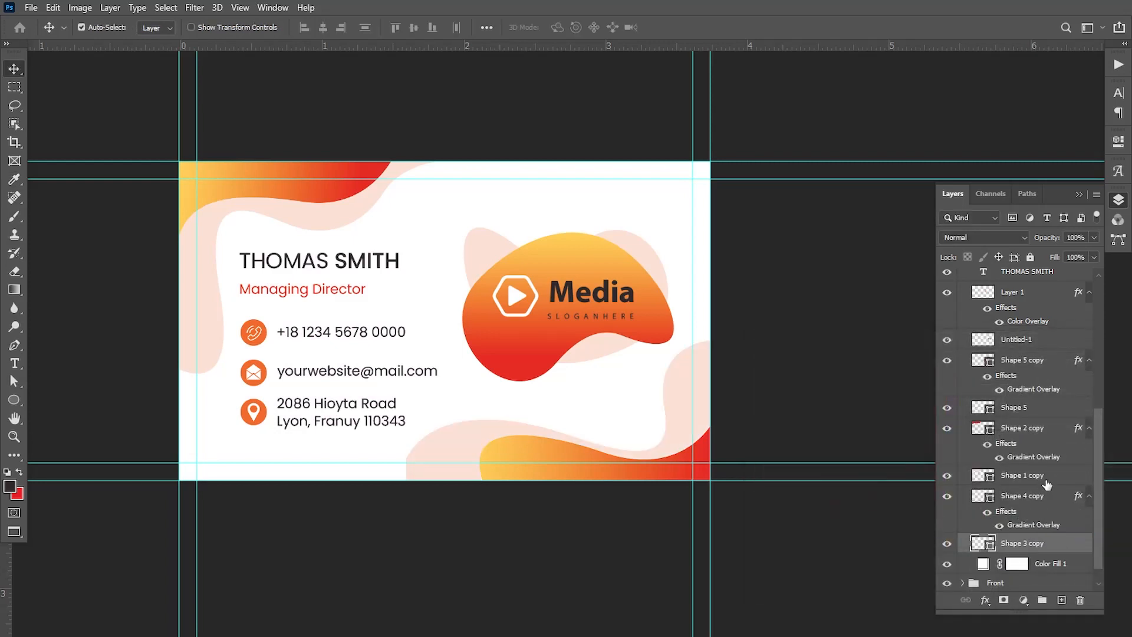
Collapse the Back group and toggle its visibility to compare the front and back card designs
drag(1097, 469, 1095, 323)
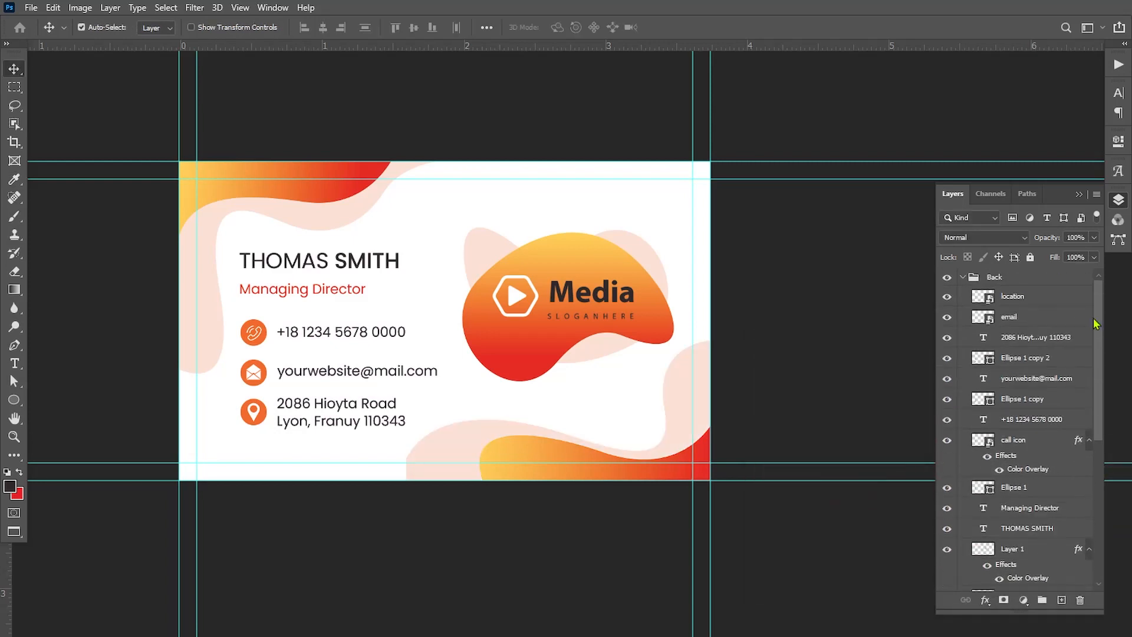
click(961, 278)
click(947, 279)
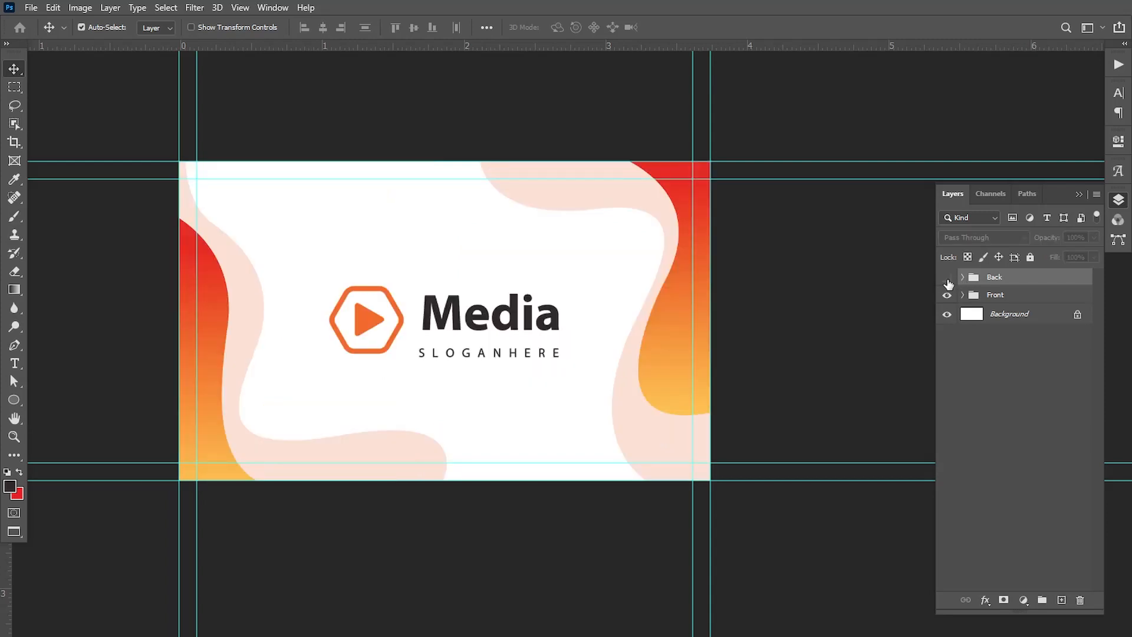
click(947, 278)
click(948, 279)
click(947, 280)
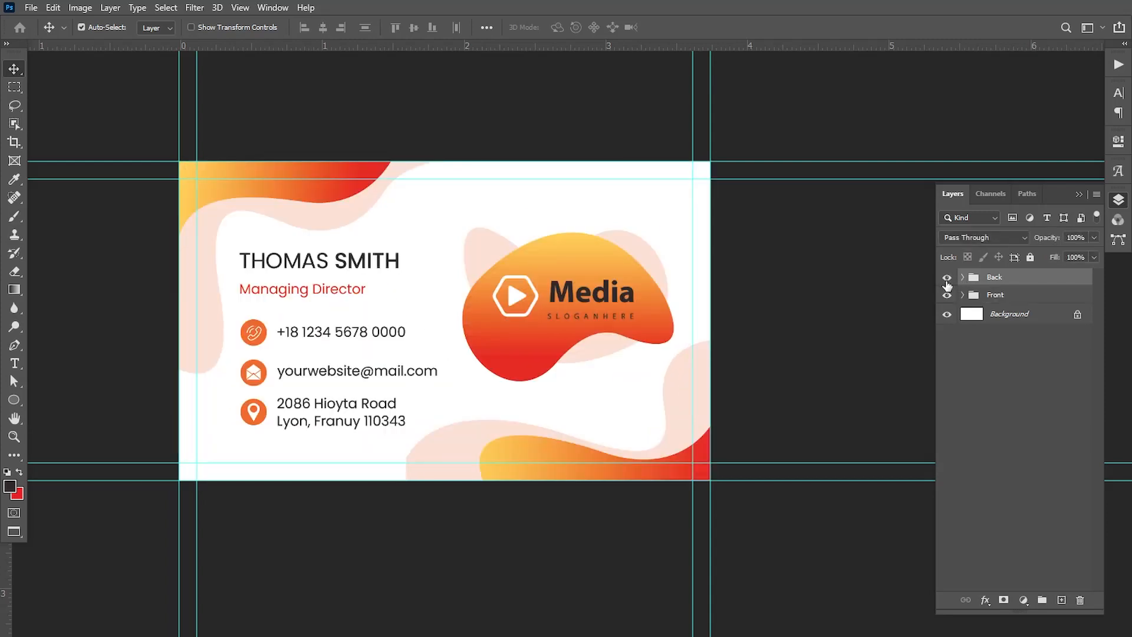
click(1079, 194)
drag(903, 314, 863, 309)
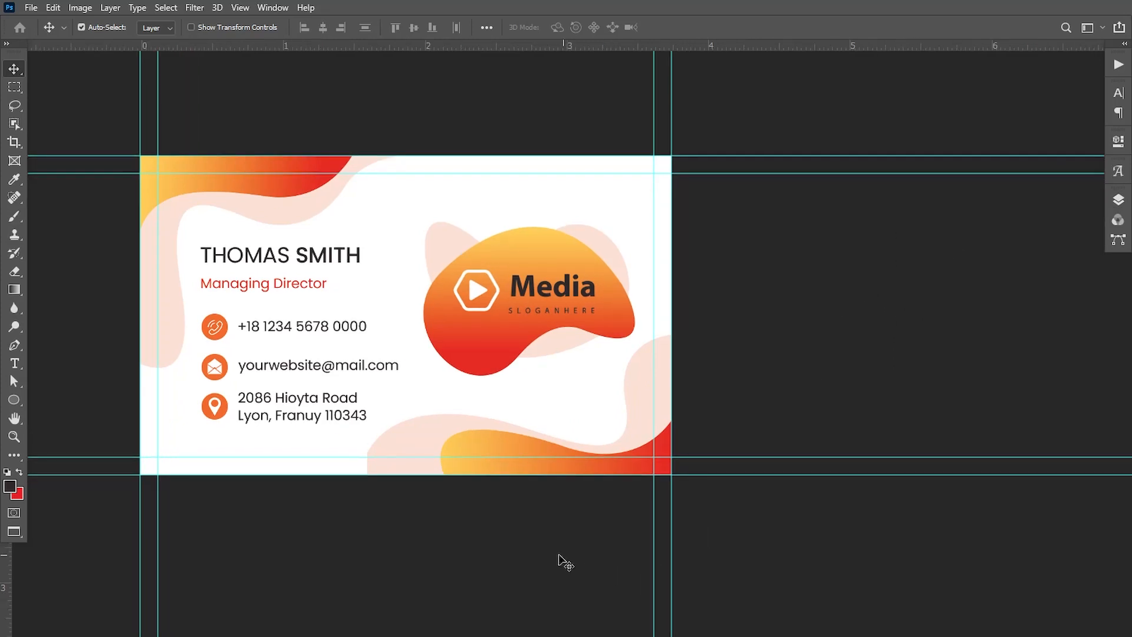